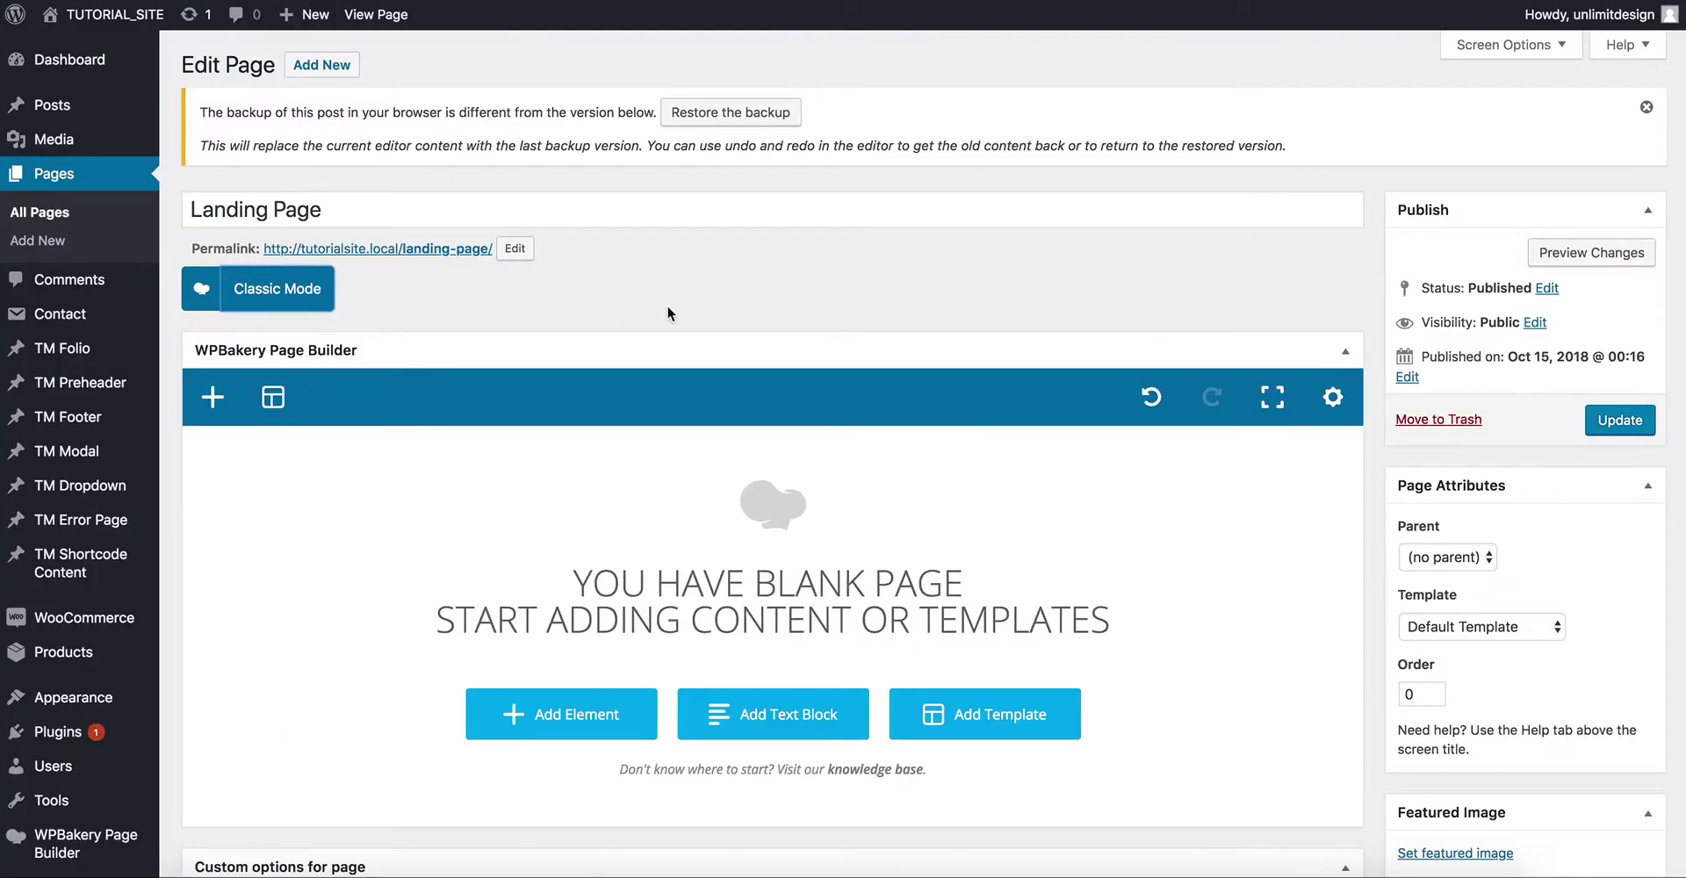
Add a row / section block to the blank page.
left_click(560, 718)
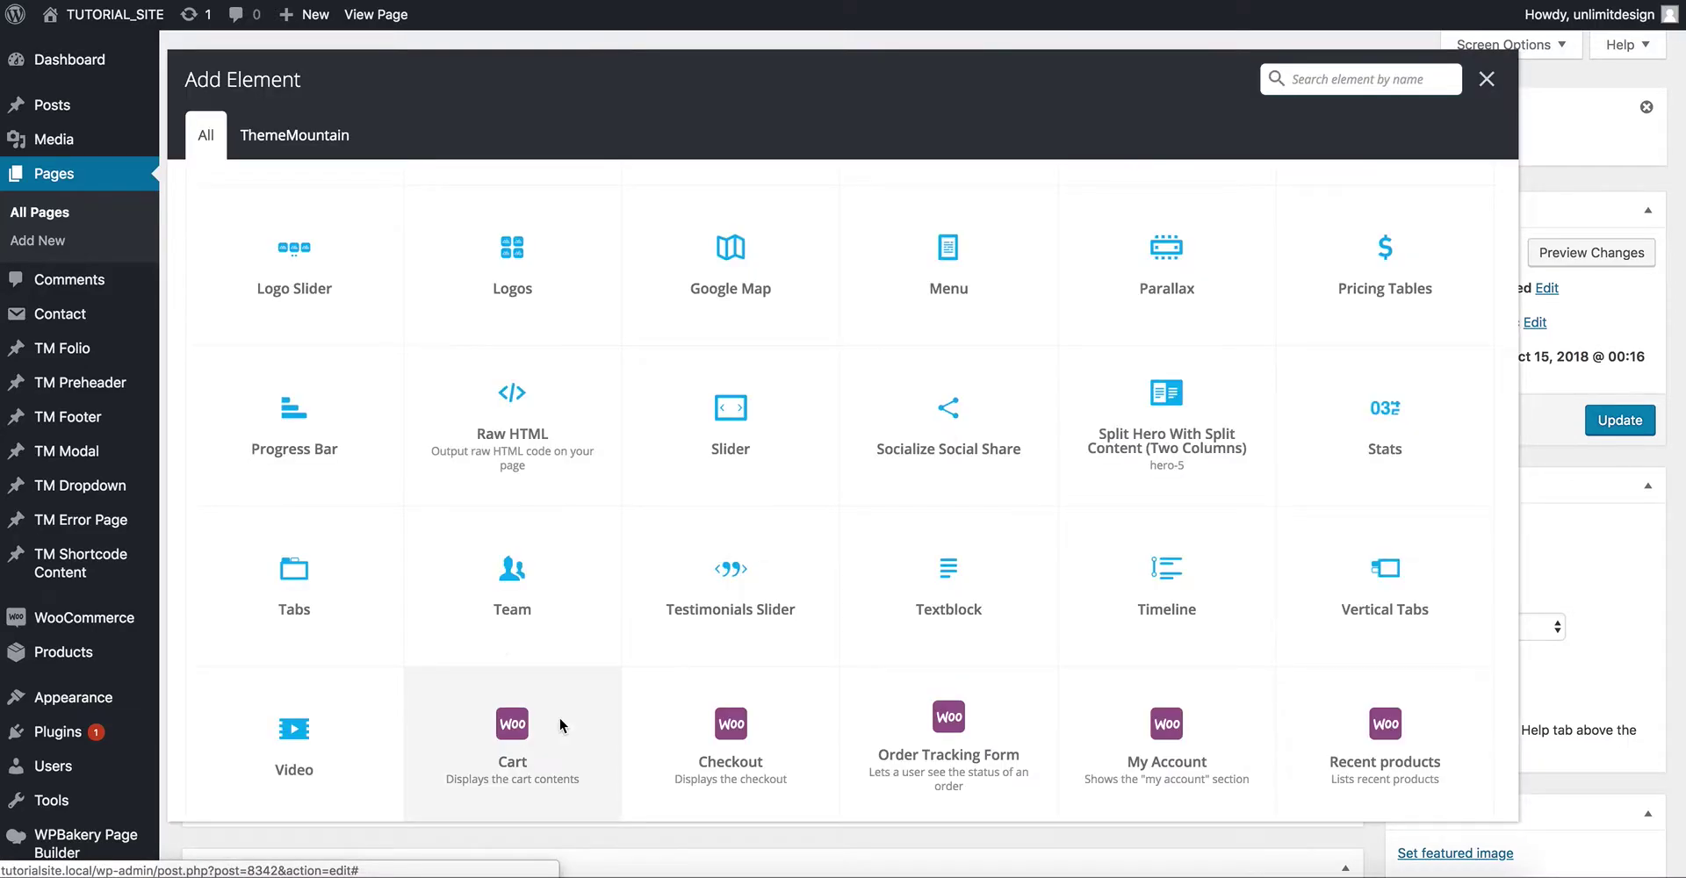
scroll(330, 346, "up", 5)
left_click(292, 286)
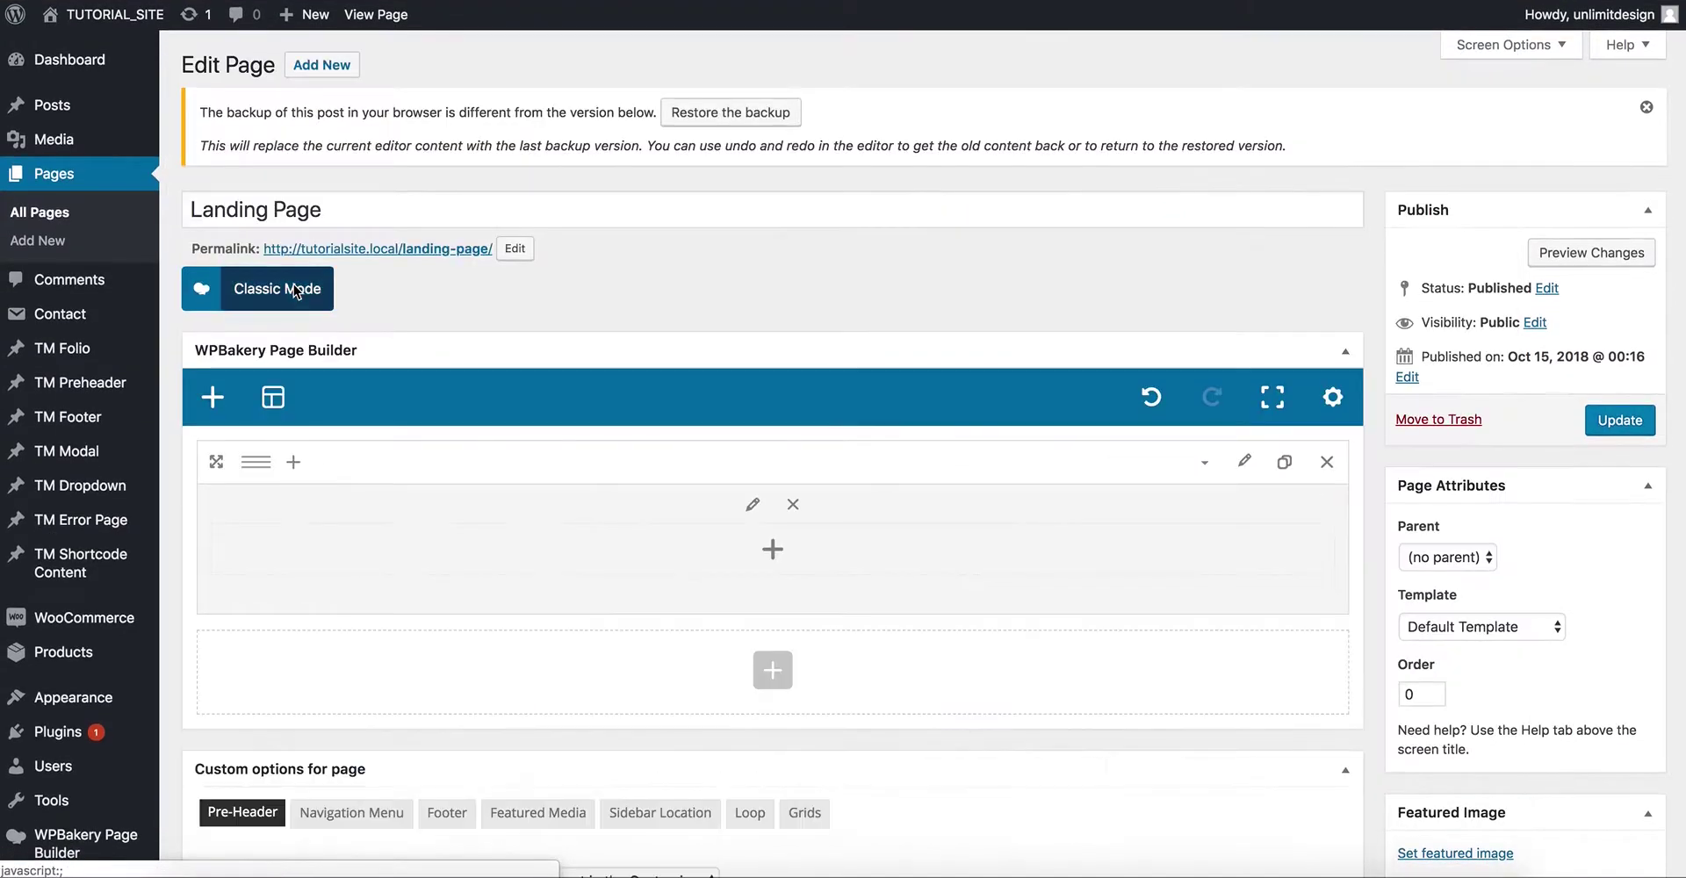
Open the row's settings and enable the use of a background color or image.
left_click(1243, 462)
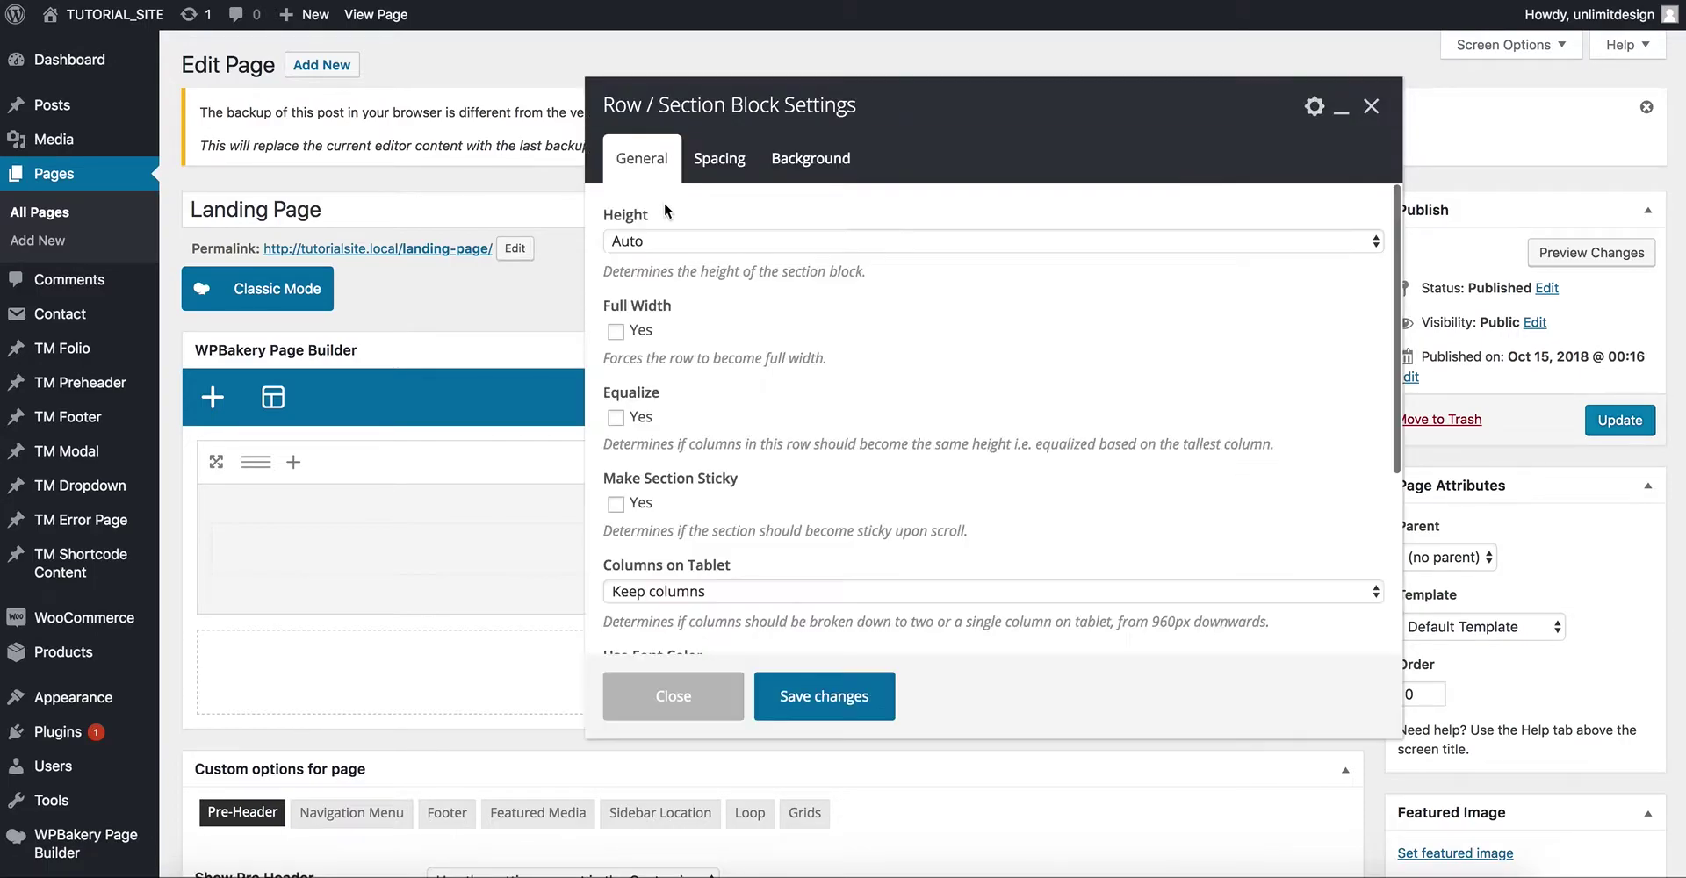
left_click(676, 239)
left_click(824, 168)
left_click(830, 166)
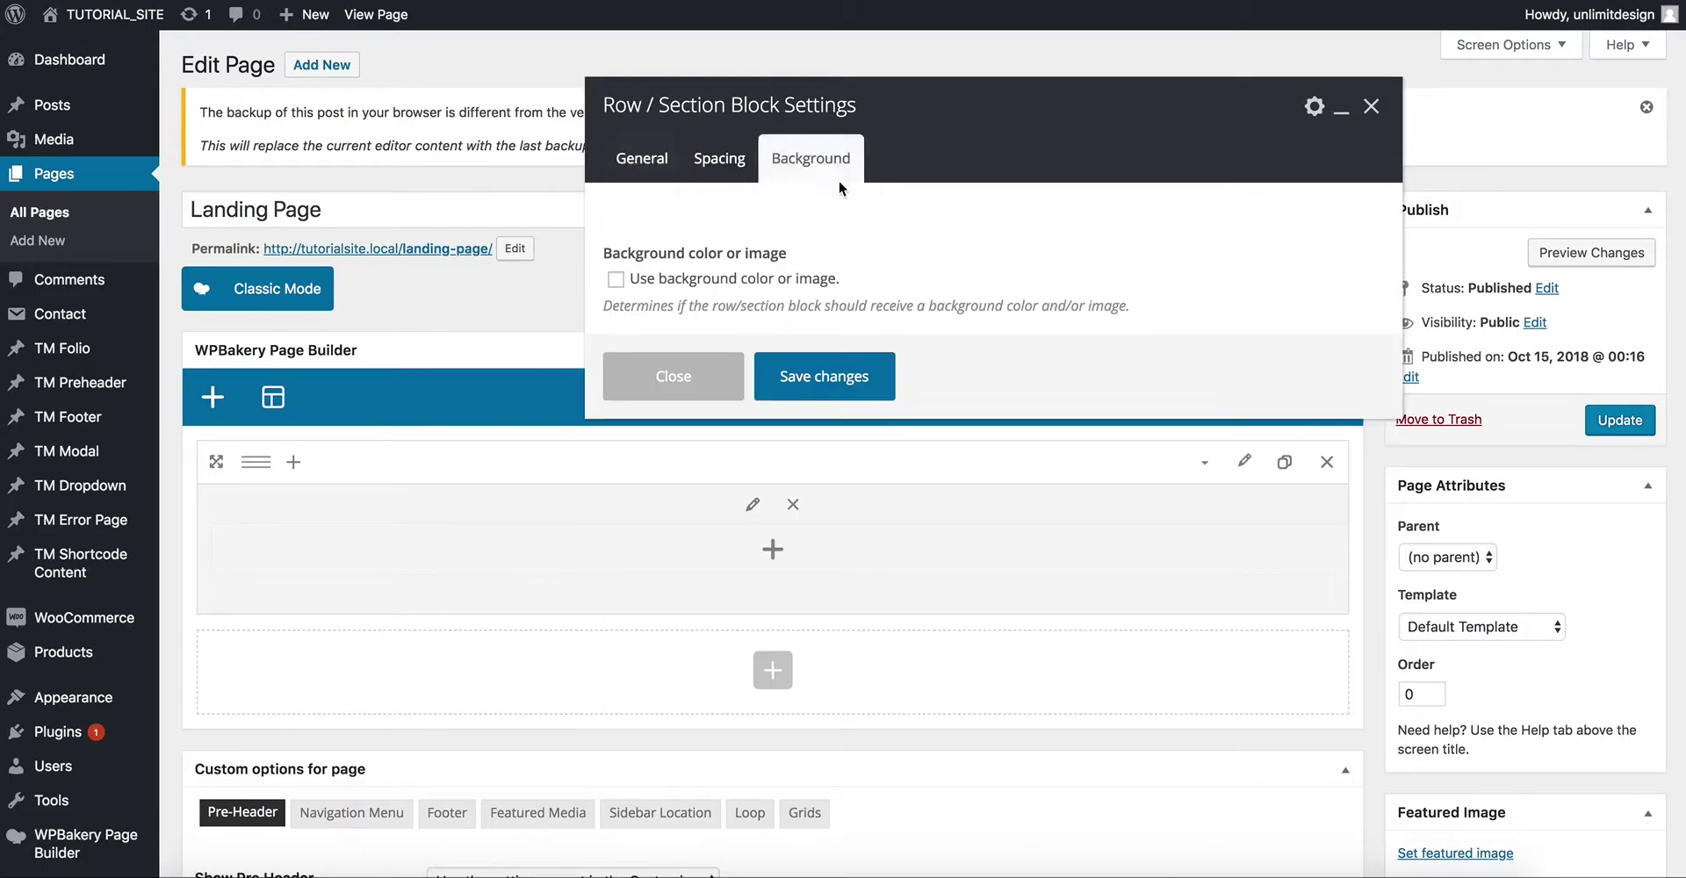
left_click(706, 279)
scroll(650, 376, "down", 4)
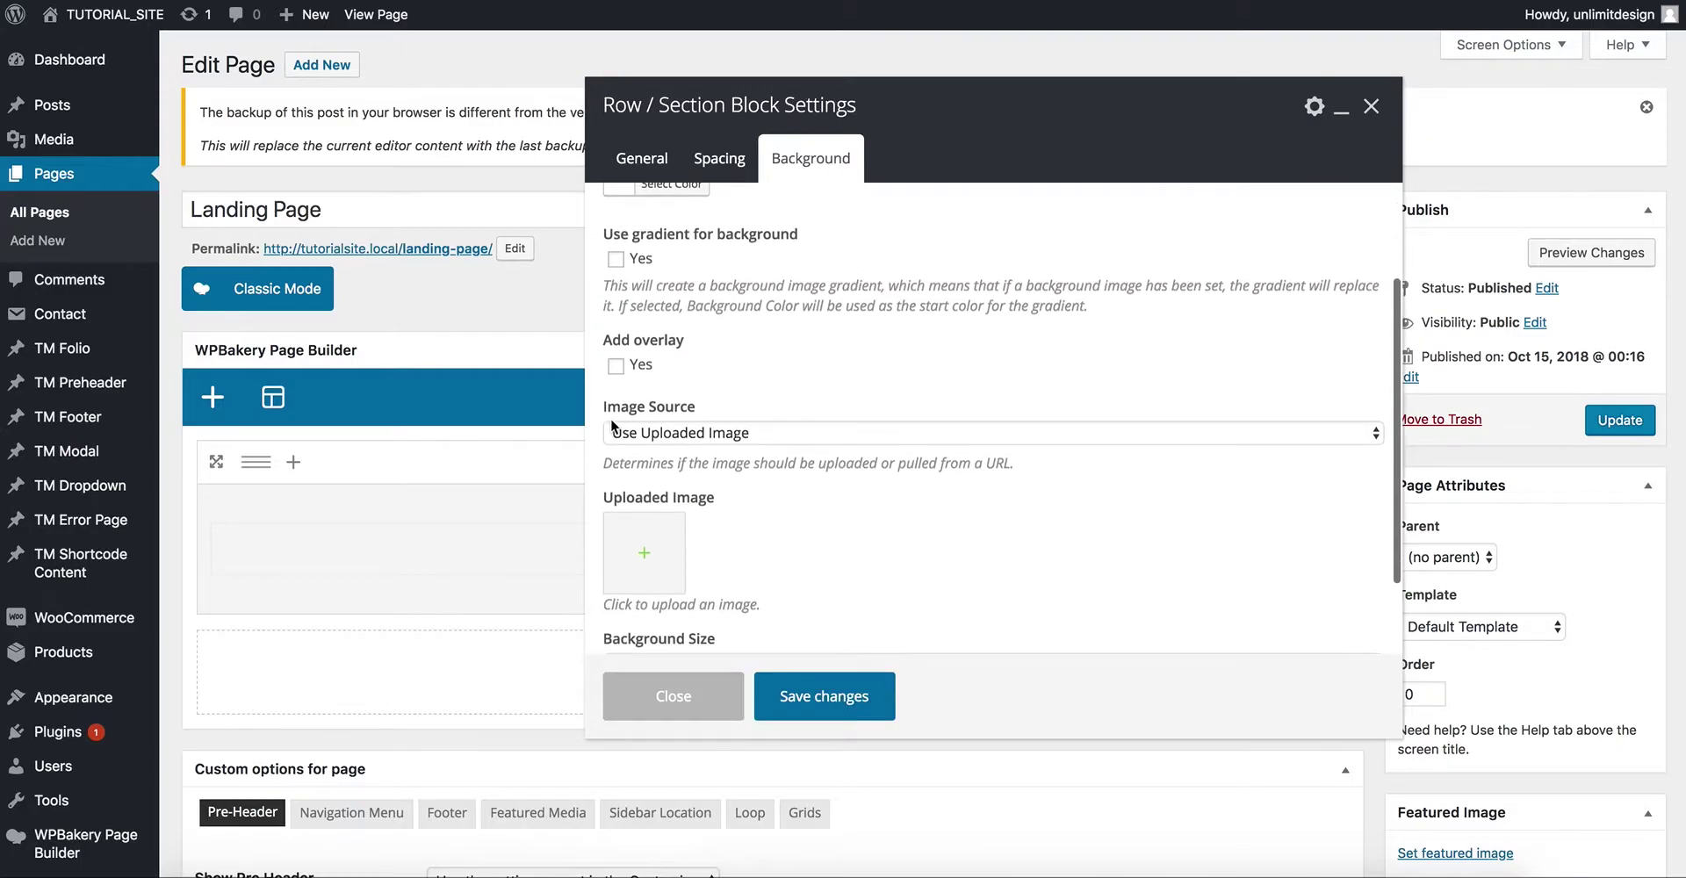
Add an overlay to the row's background and set its color to black at 0.5 opacity (0,0,0,0.5).
left_click(647, 368)
left_click(672, 433)
left_click_drag(757, 433, 804, 433)
type("0,0.5")
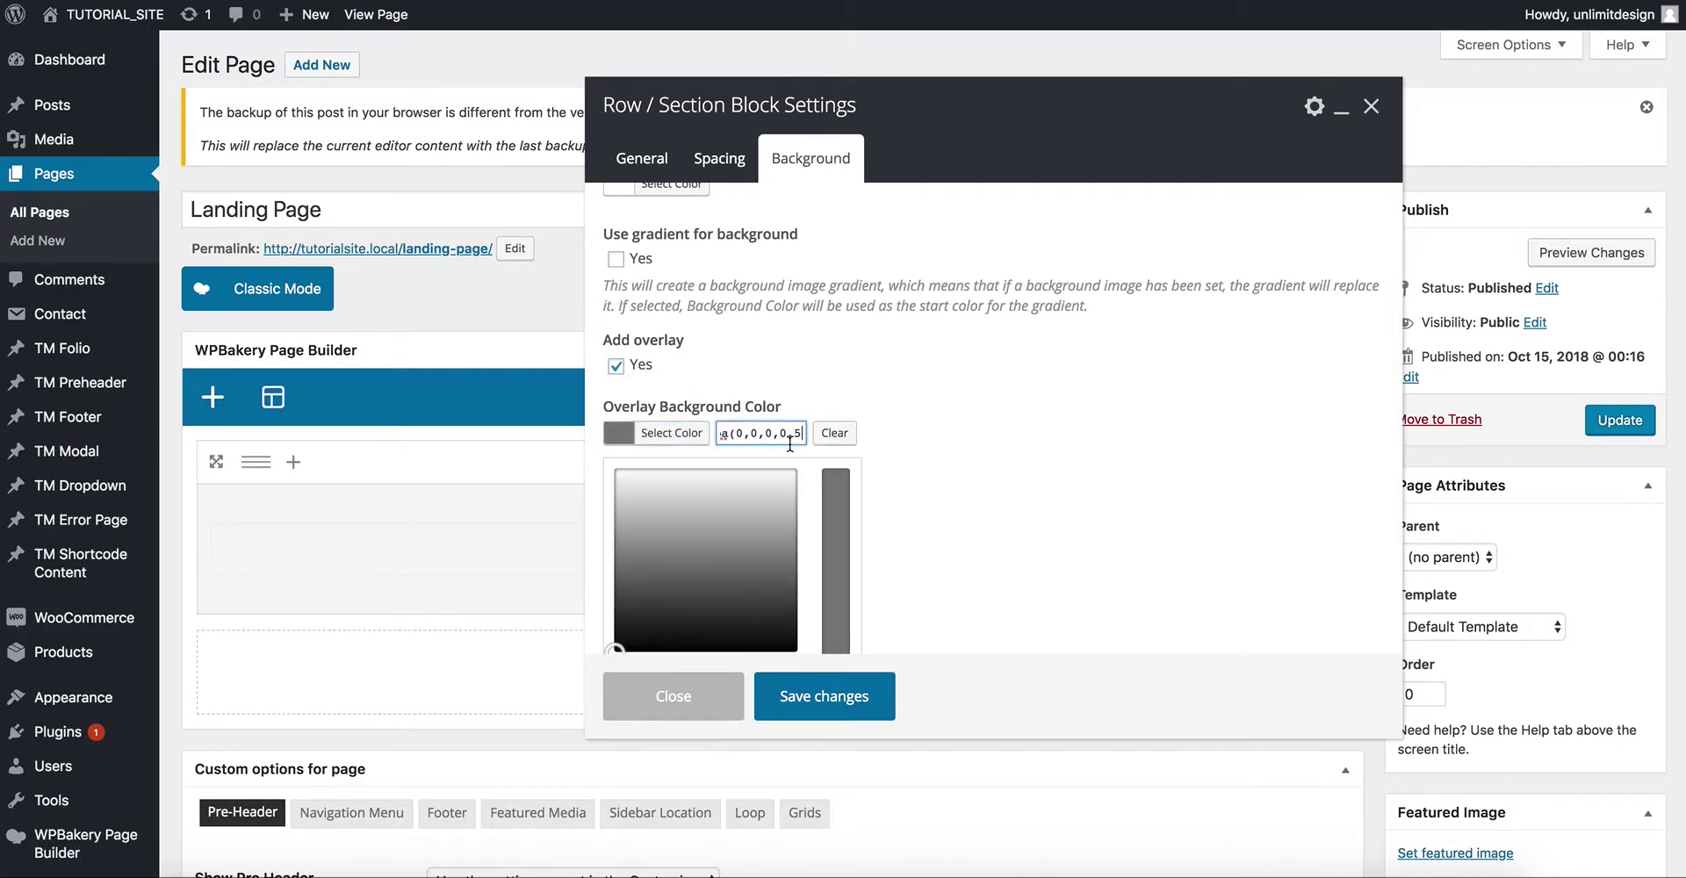
left_click(670, 433)
Use the red suspension bridge photo from the media library as the row's background image and save the row settings.
scroll(671, 457, "down", 2)
left_click(667, 536)
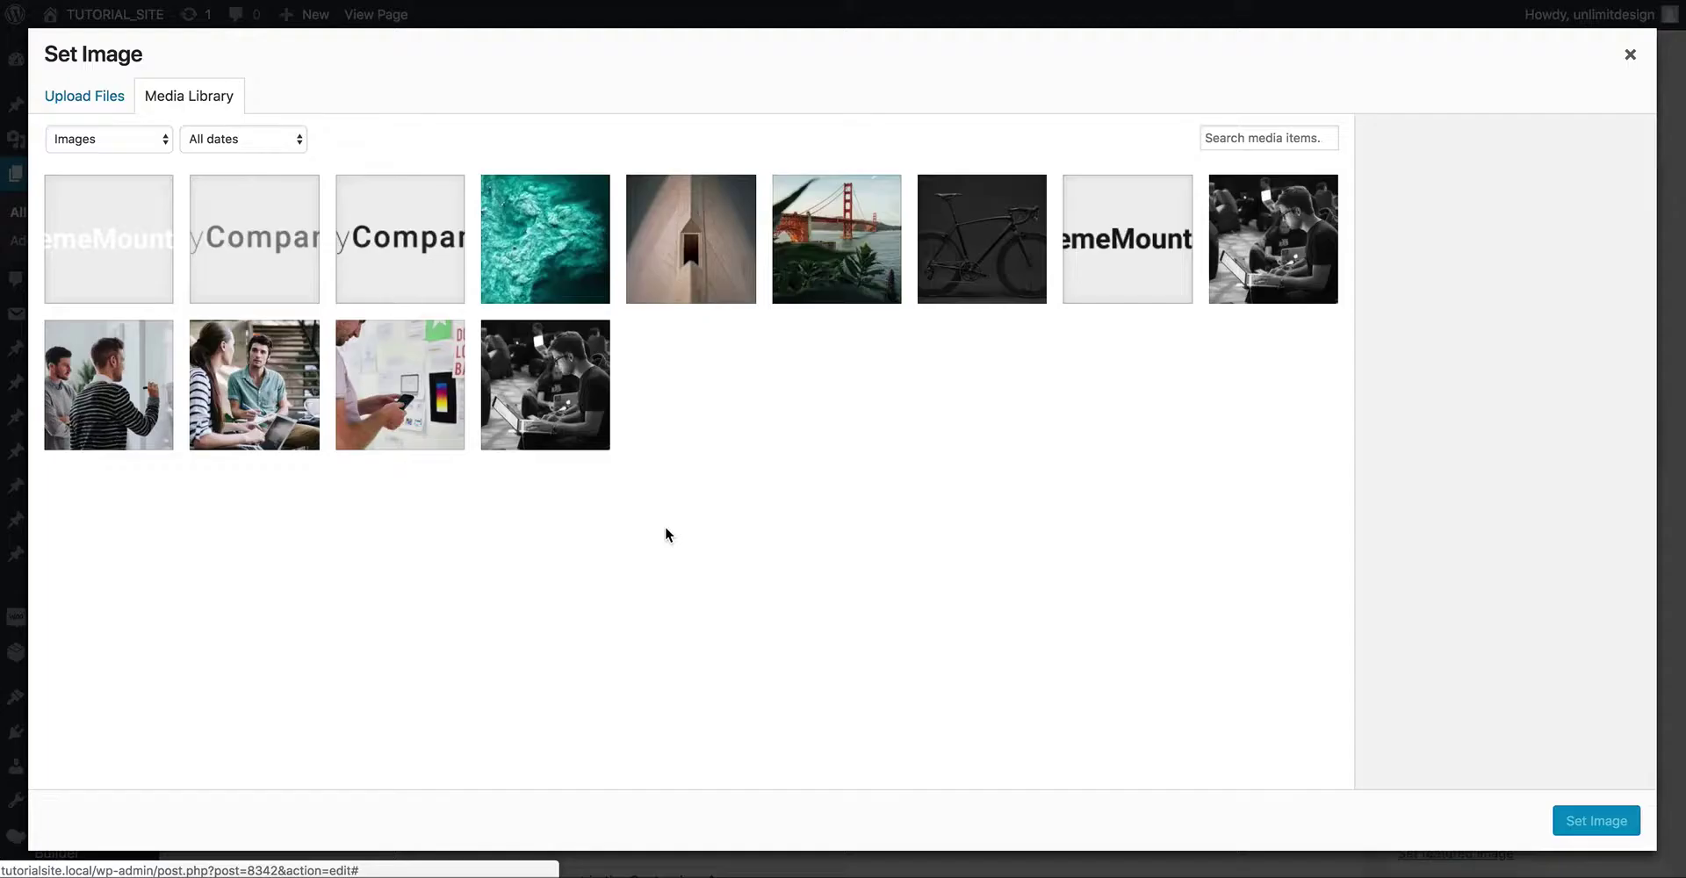
left_click(803, 257)
left_click(1607, 820)
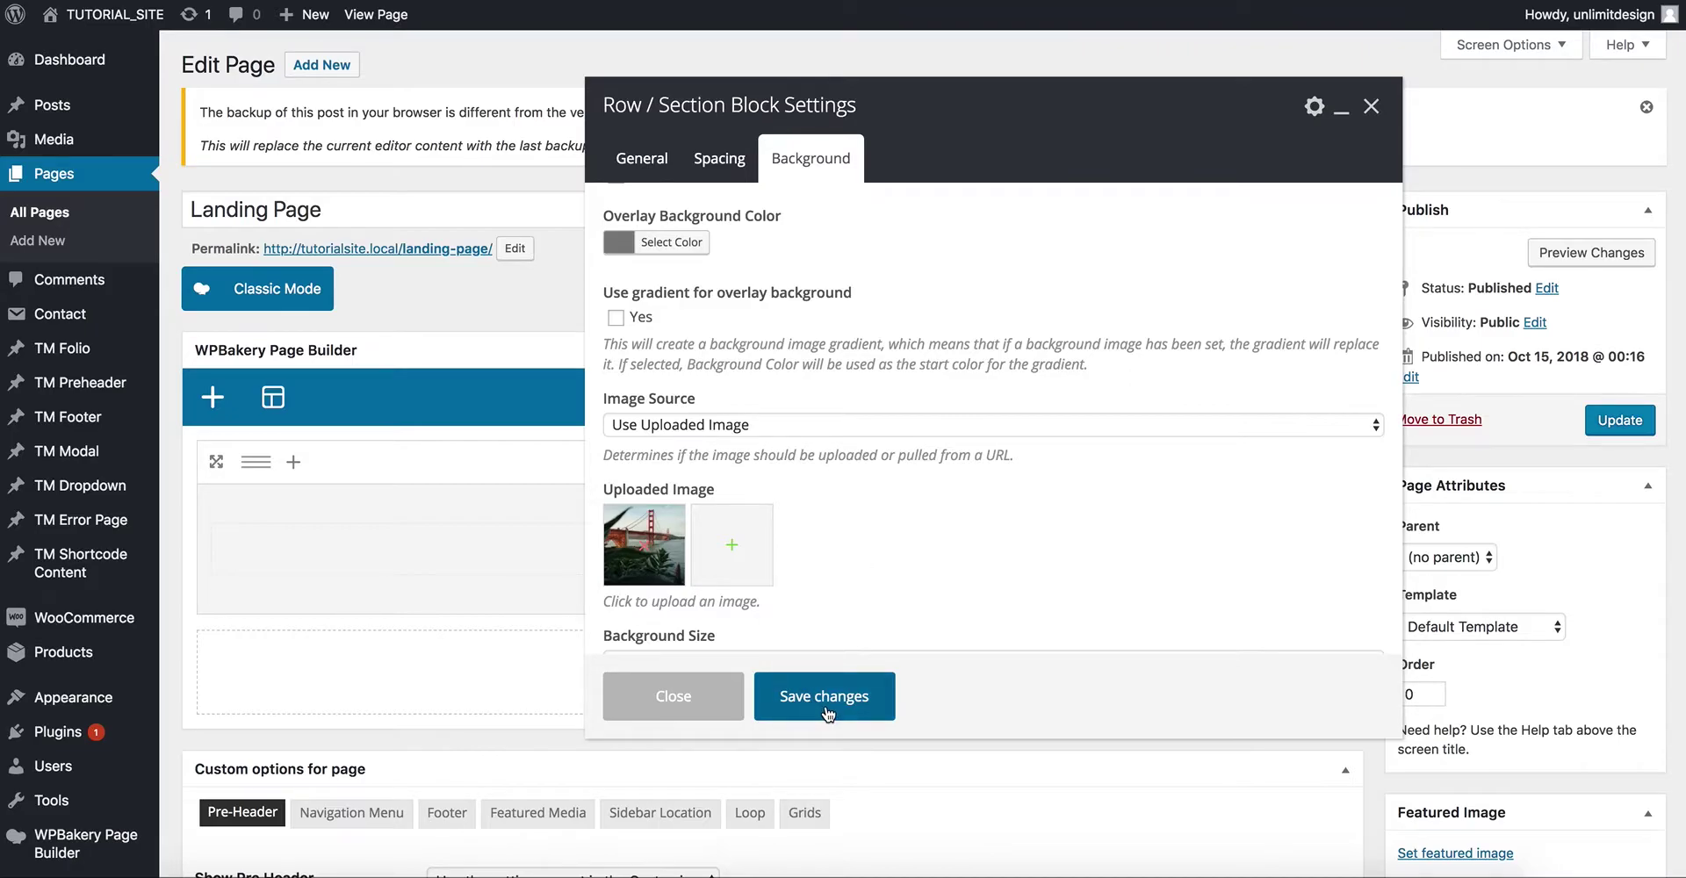
left_click(825, 710)
Add a Textblock element inside the row.
left_click(778, 545)
scroll(952, 531, "down", 7)
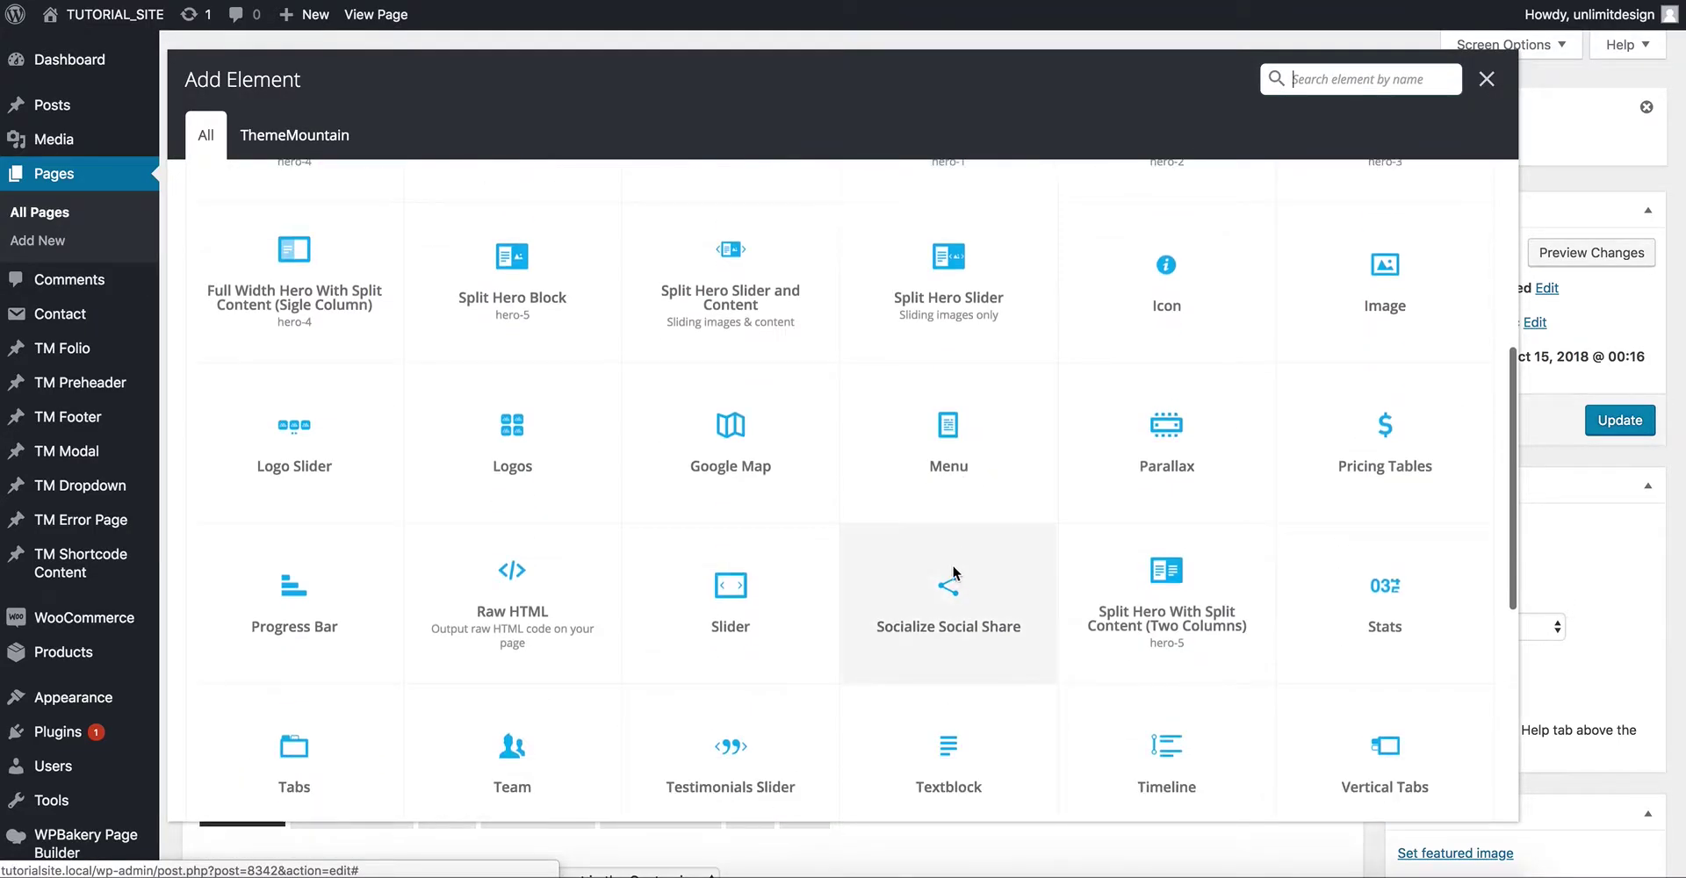
left_click(936, 579)
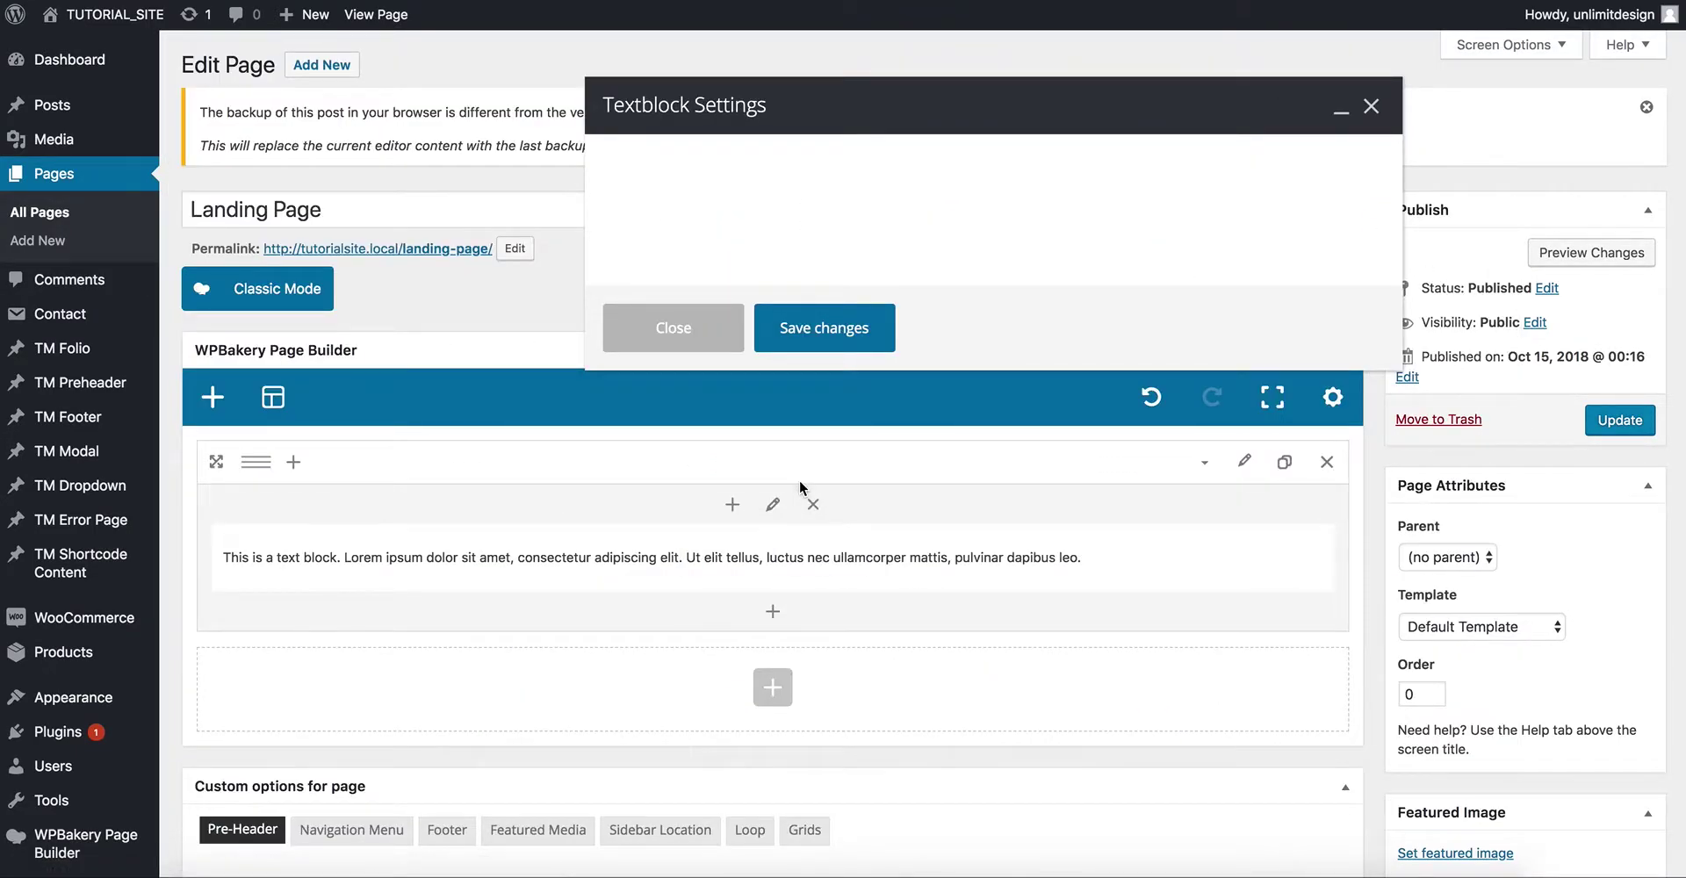
Replace the text block's placeholder content with "Landing Page Hero".
key("ctrl+a")
type("La")
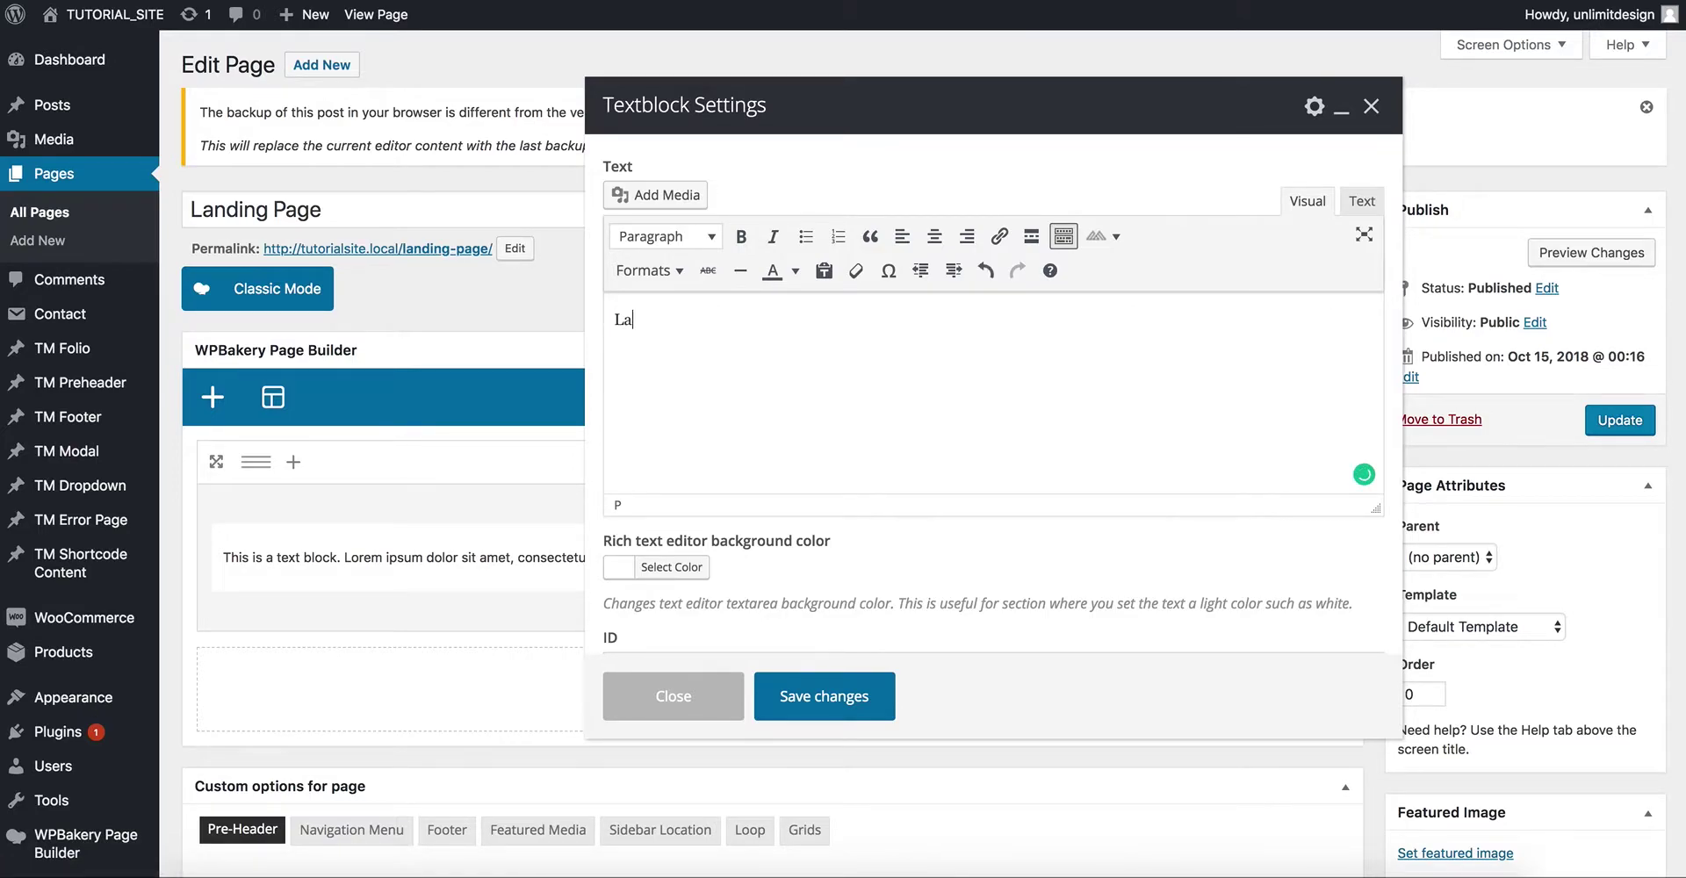
type("nding Page Hero")
Format the "Landing Page Hero" text as Heading 1, colored white and centered.
key("ctrl+a")
left_click(682, 274)
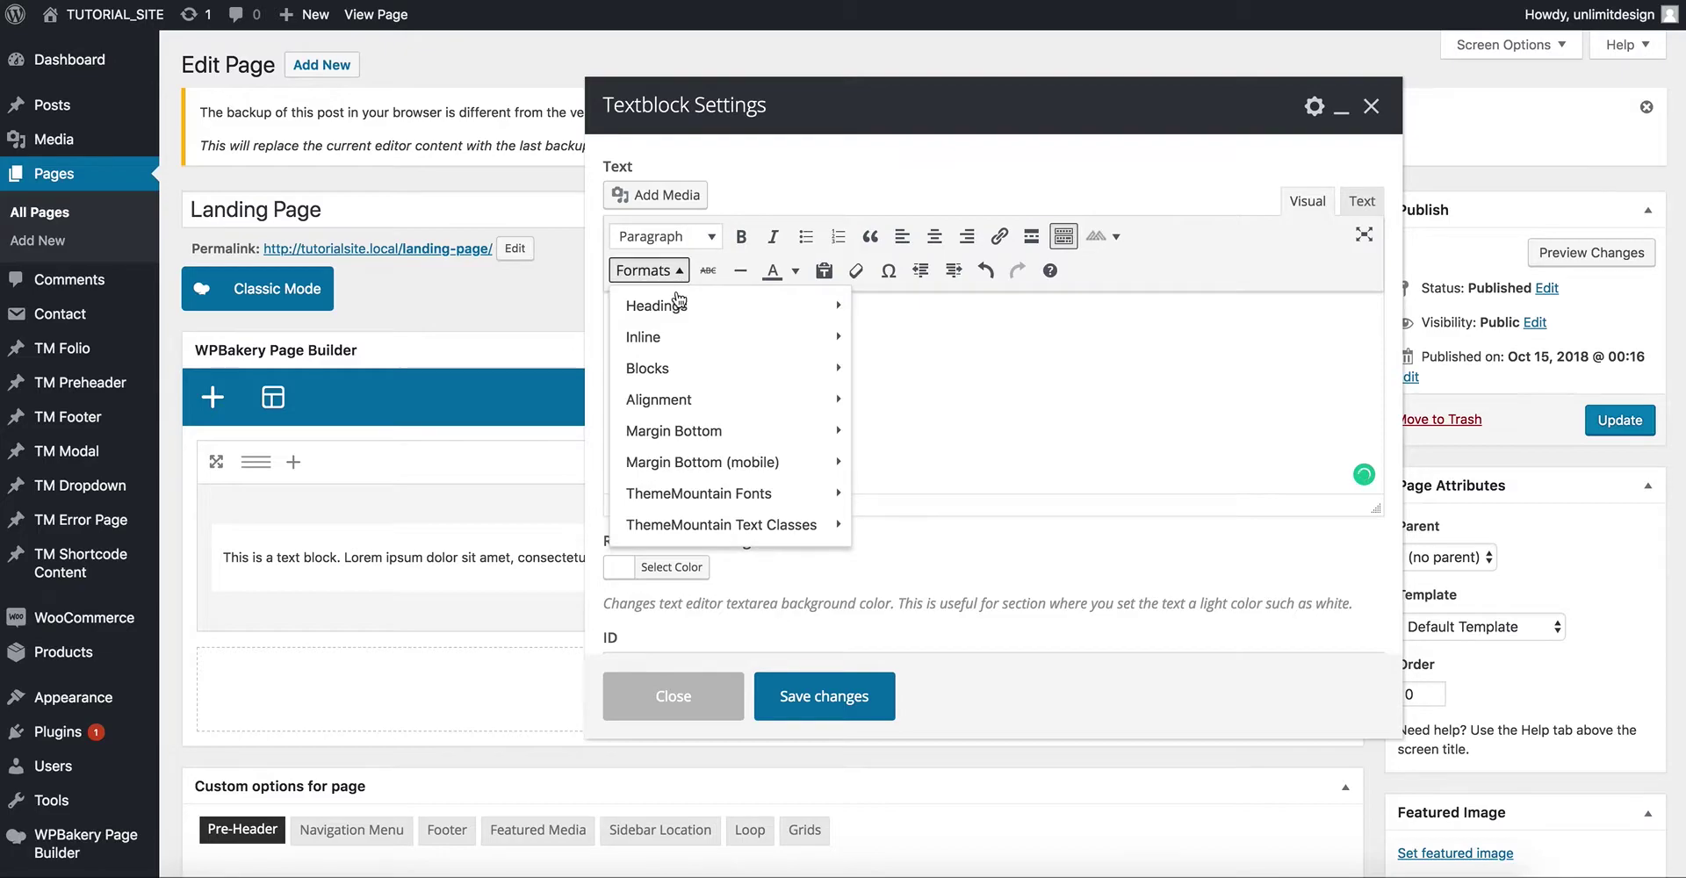
mouse_move(830, 316)
left_click(998, 320)
left_click(805, 274)
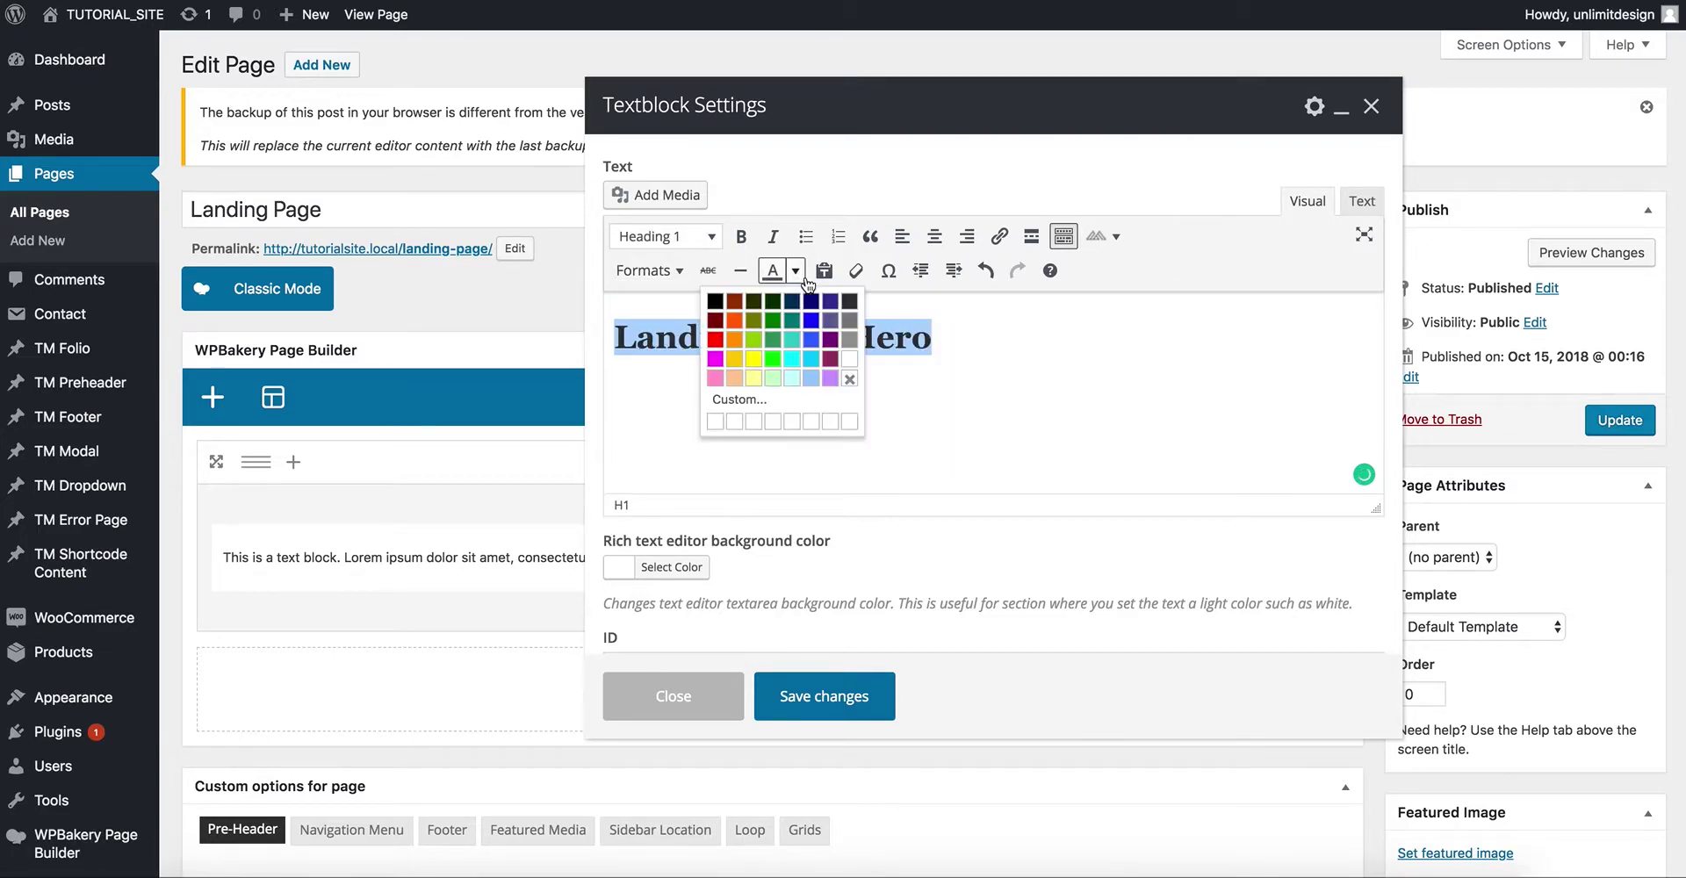
left_click(848, 356)
left_click(934, 239)
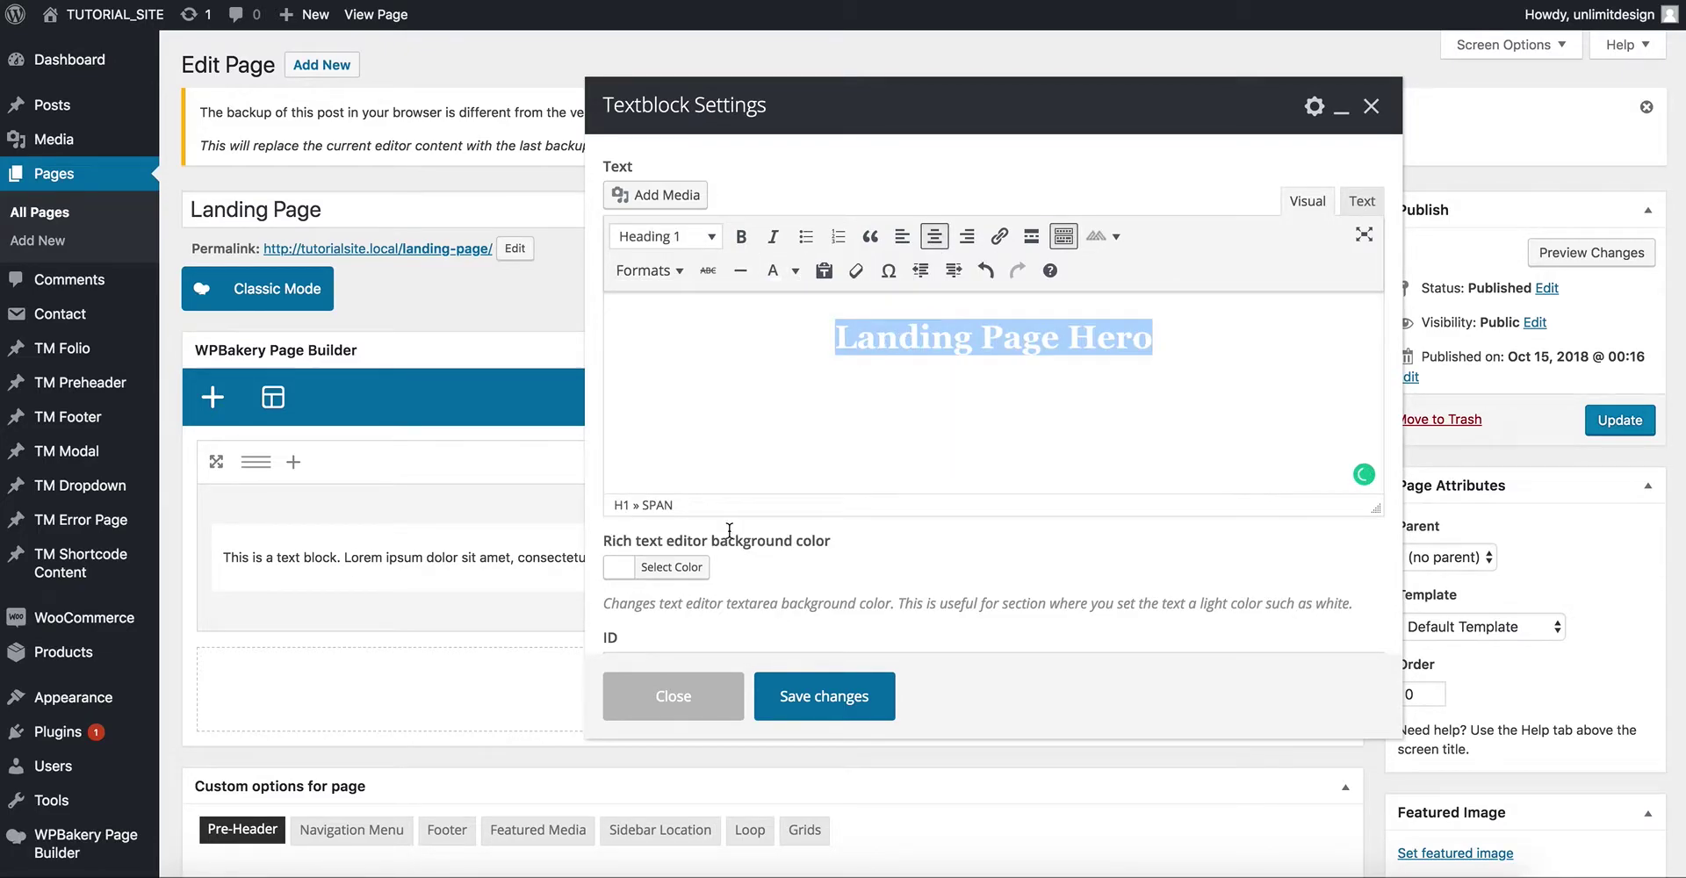
Set the rich text editor background color to #7a7a7a and save the text block.
left_click(671, 566)
scroll(703, 483, "down", 4)
left_click(612, 504)
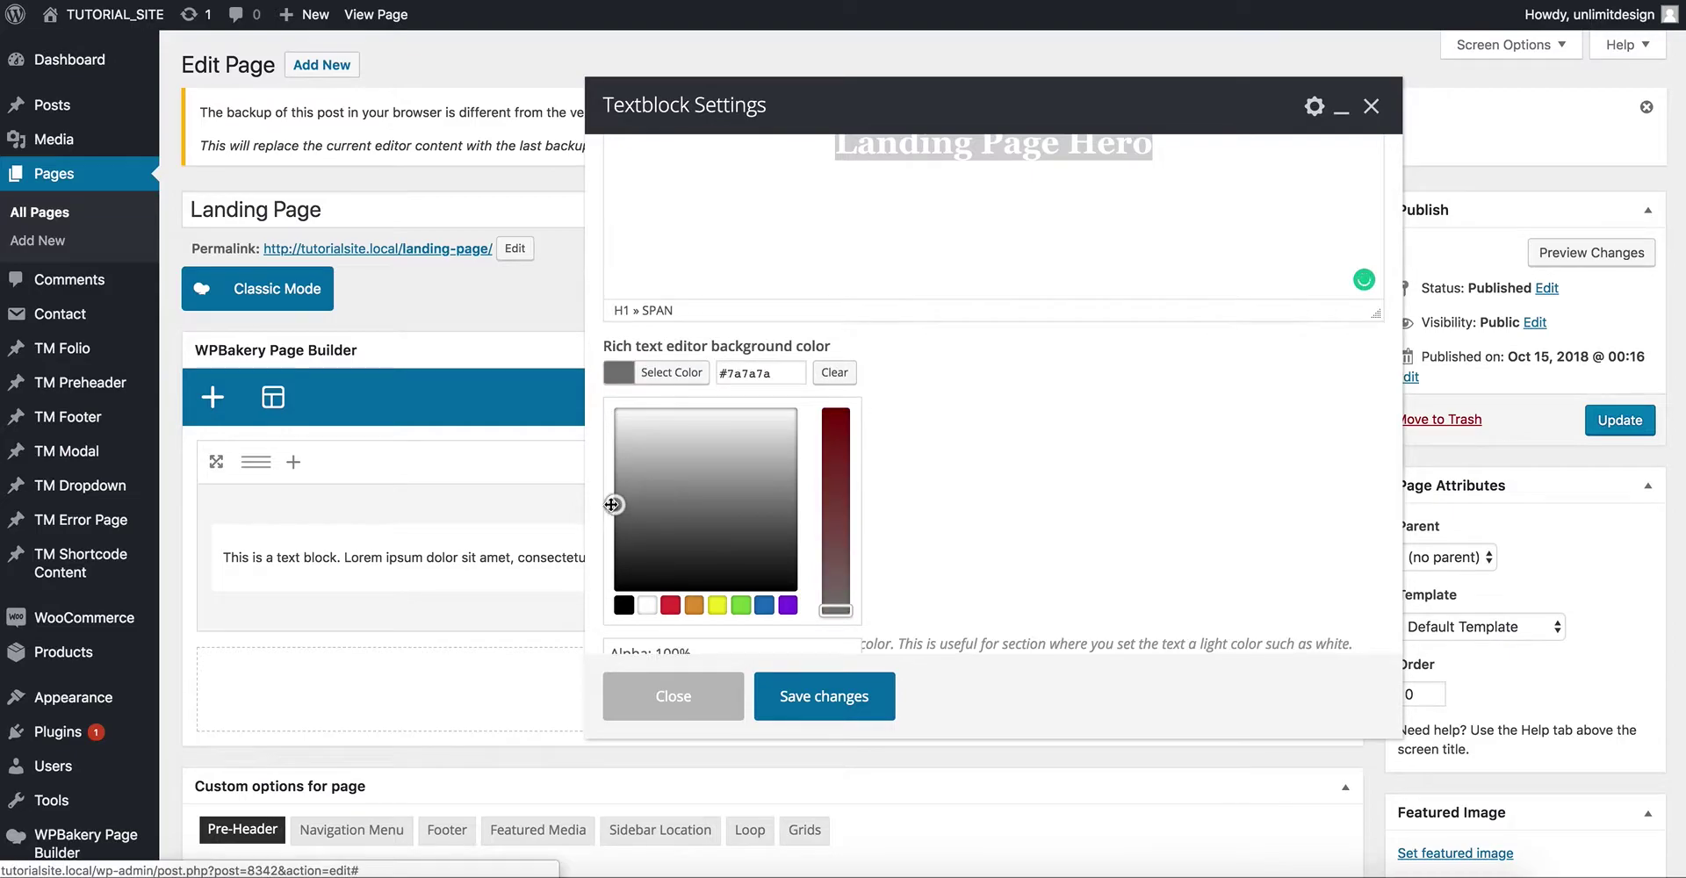
left_click(824, 696)
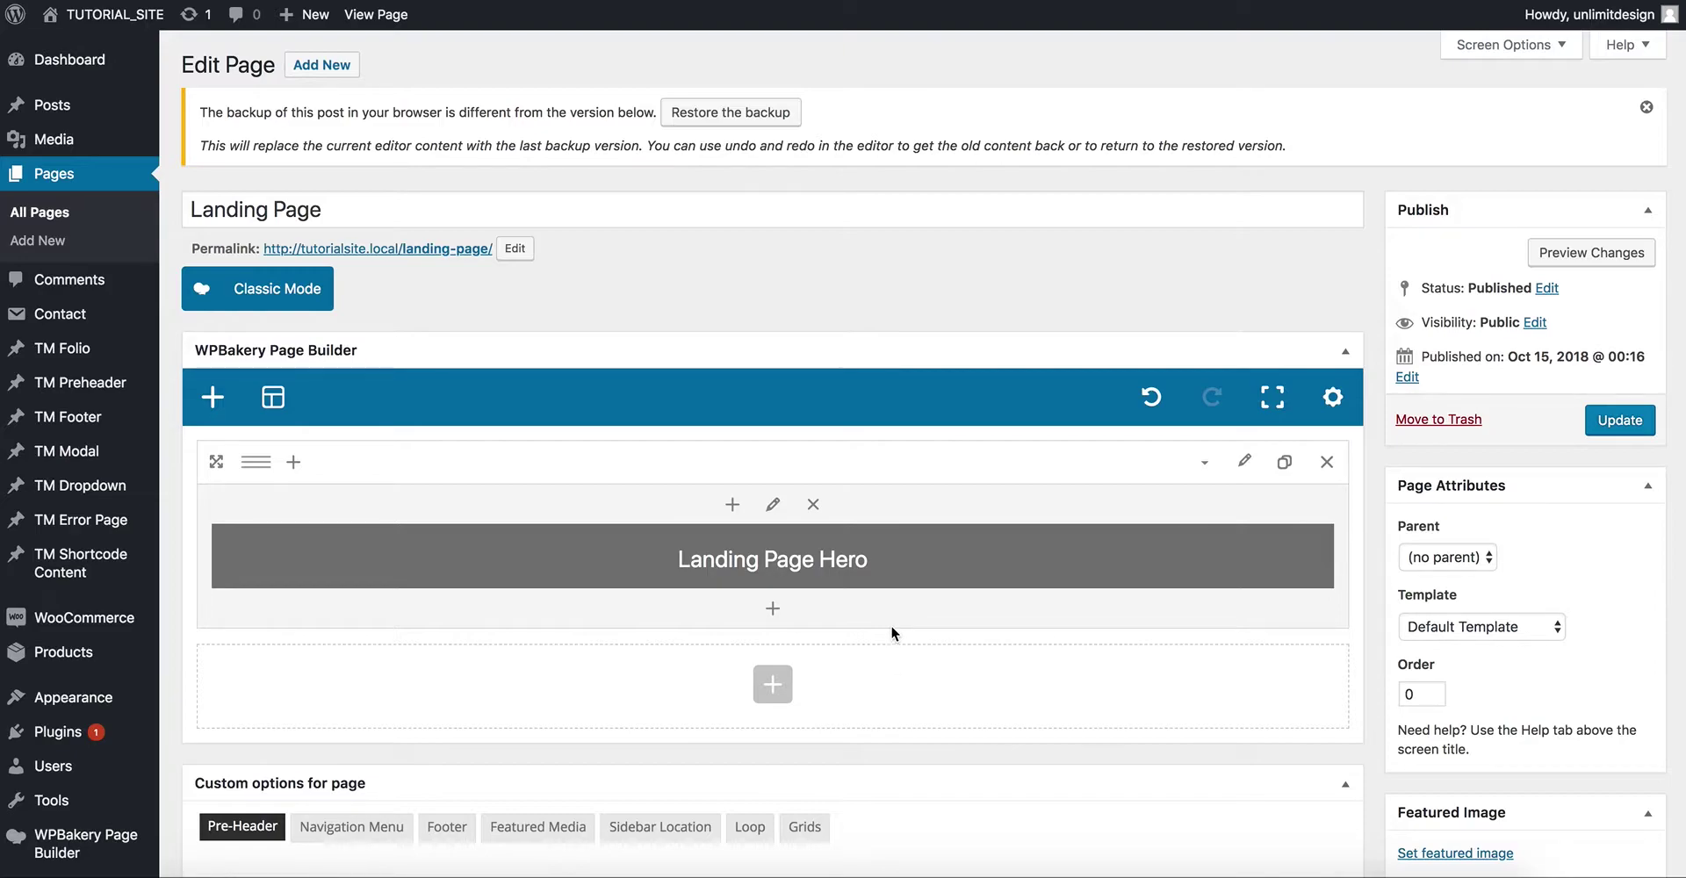
Enable the custom option that changes the navigation appearance for this page only.
scroll(573, 595, "down", 5)
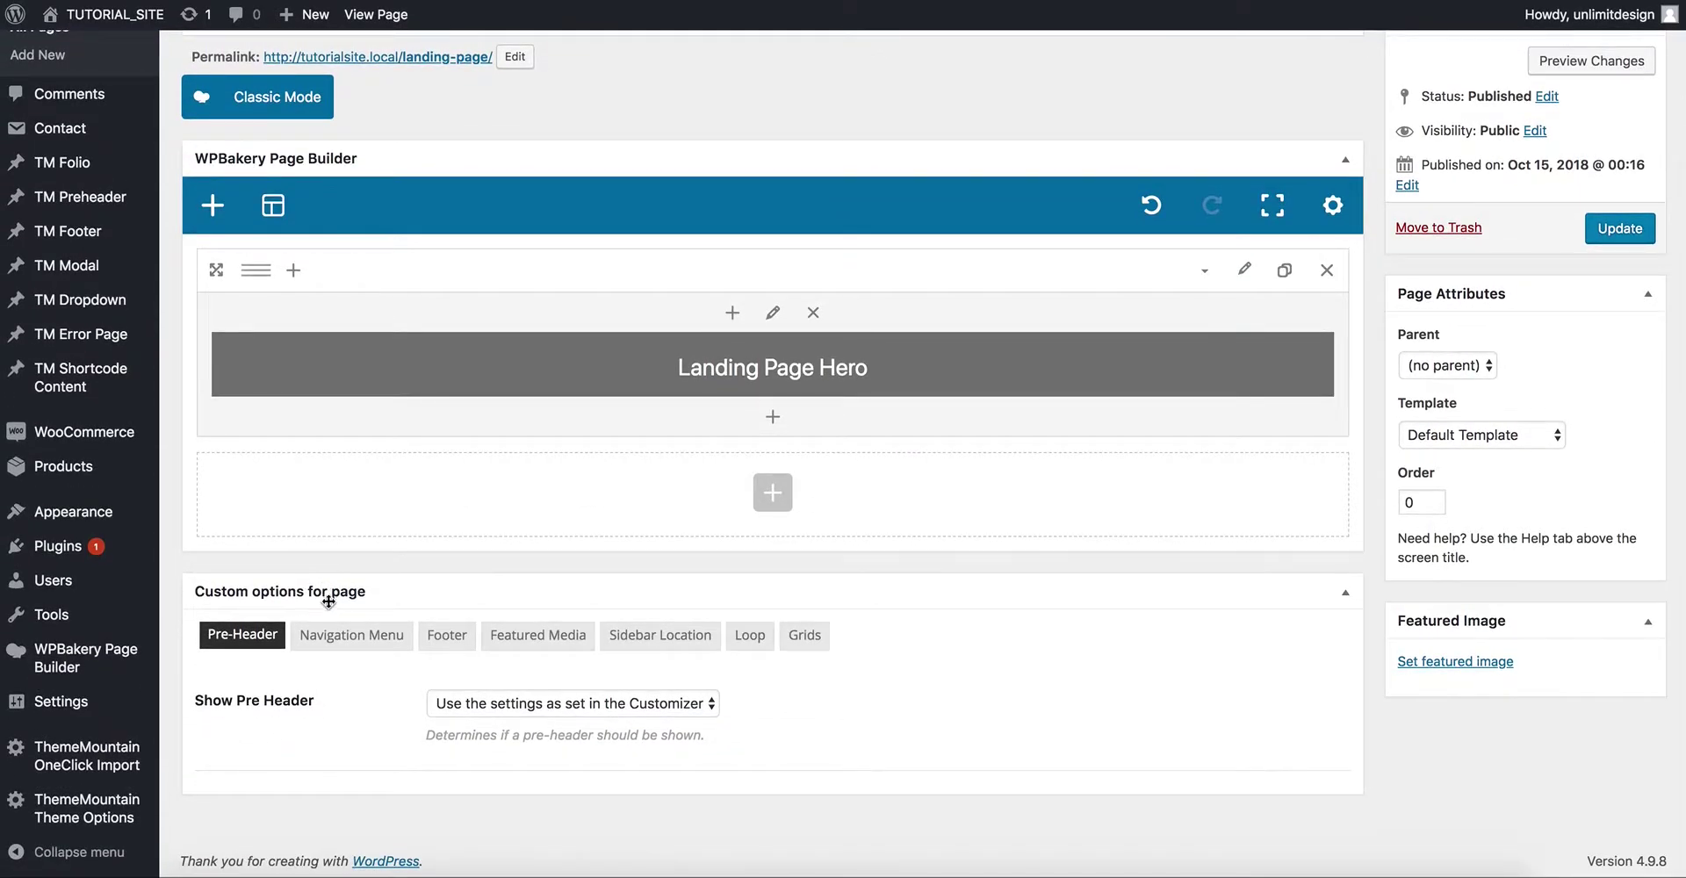
left_click(355, 642)
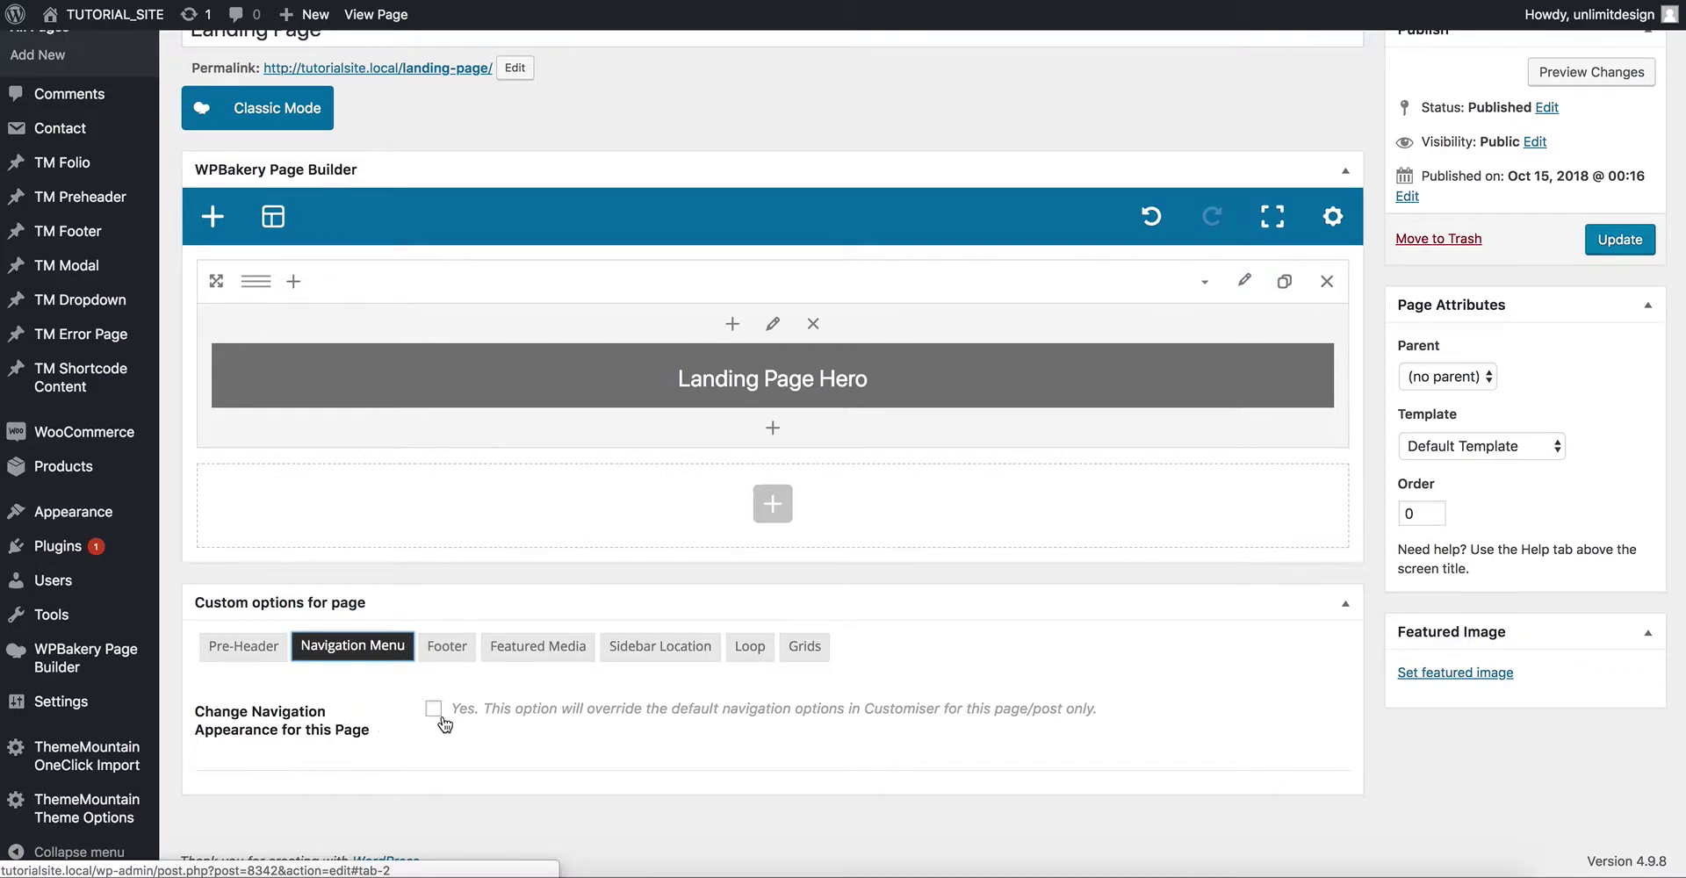
left_click(475, 714)
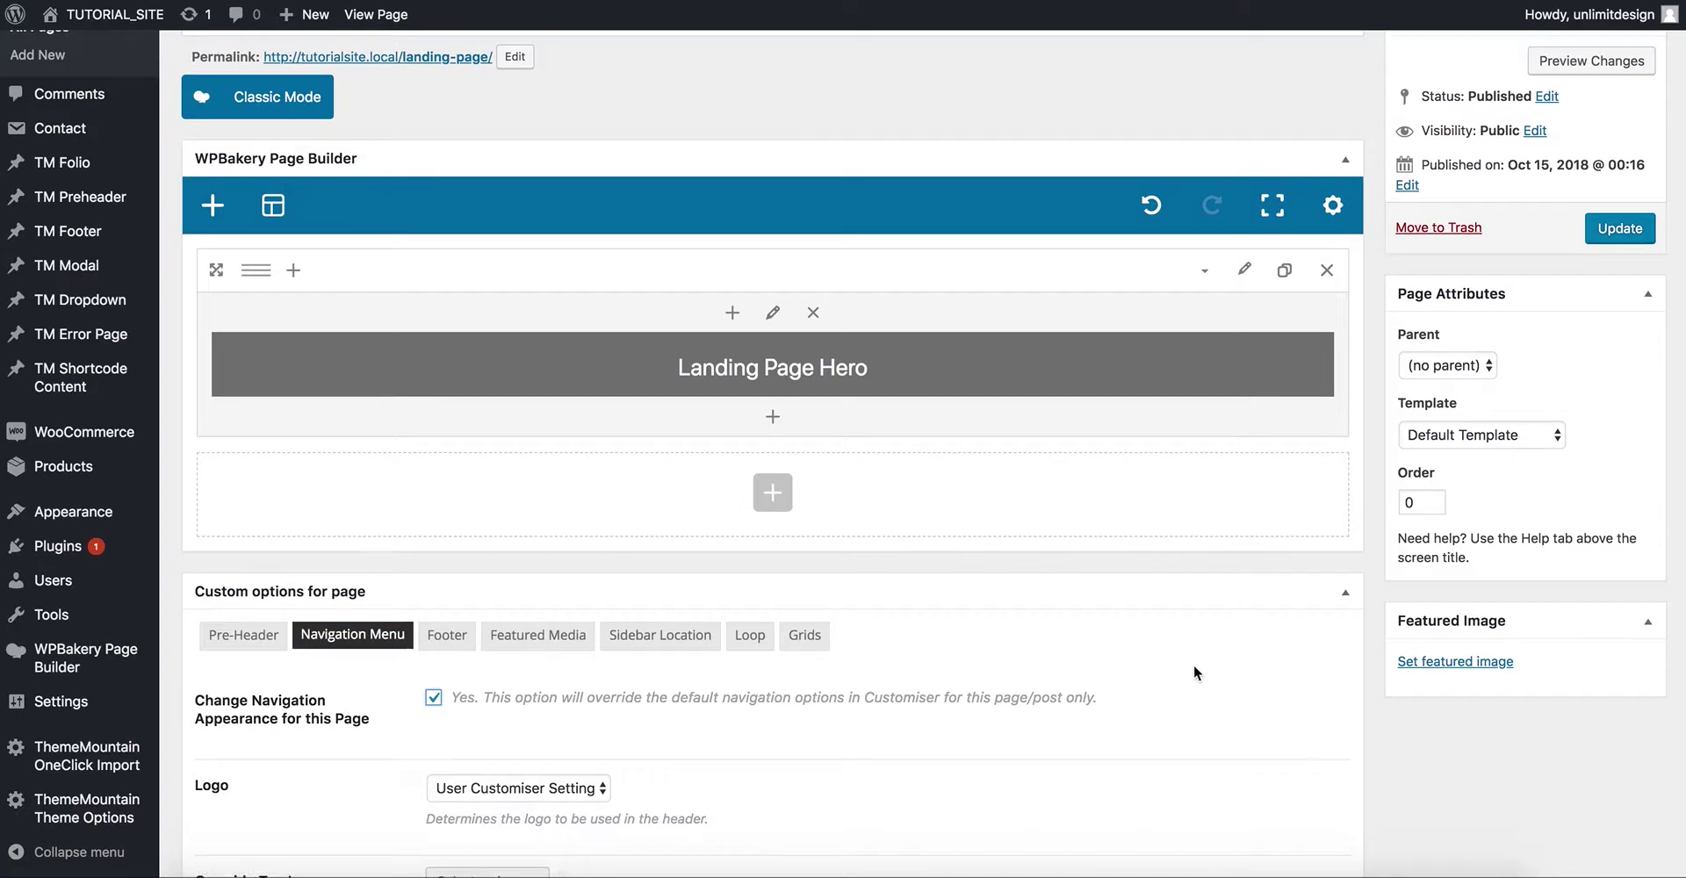
Override the page's top logo with dummy-theme-top-white.png from the media library.
scroll(1129, 671, "down", 5)
scroll(1019, 614, "down", 2)
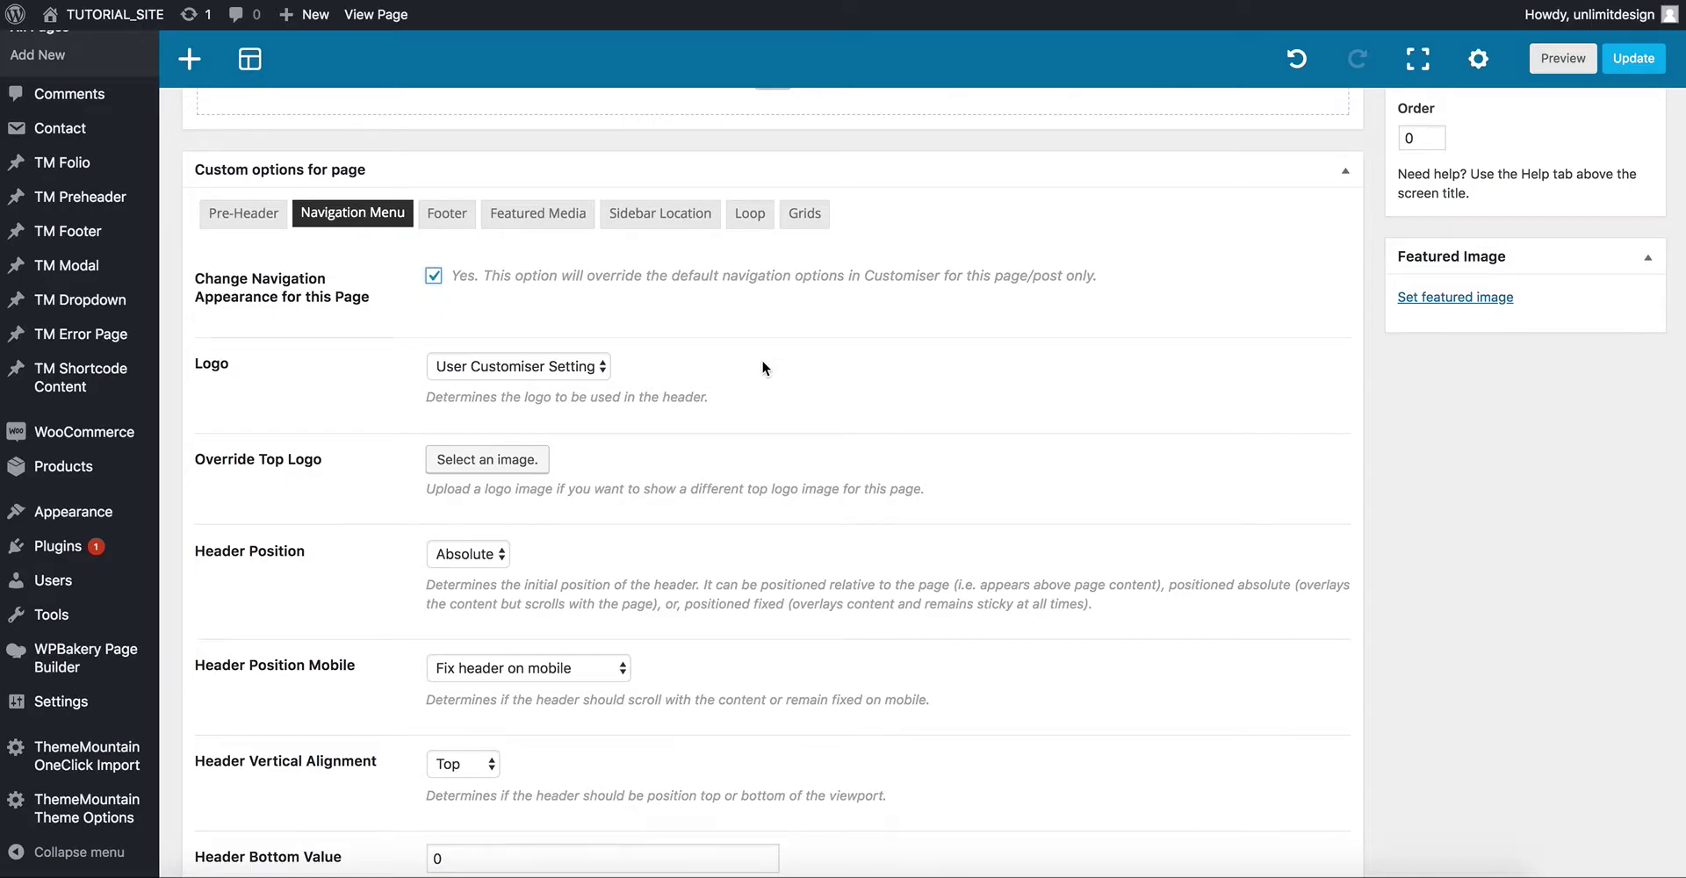
left_click(500, 472)
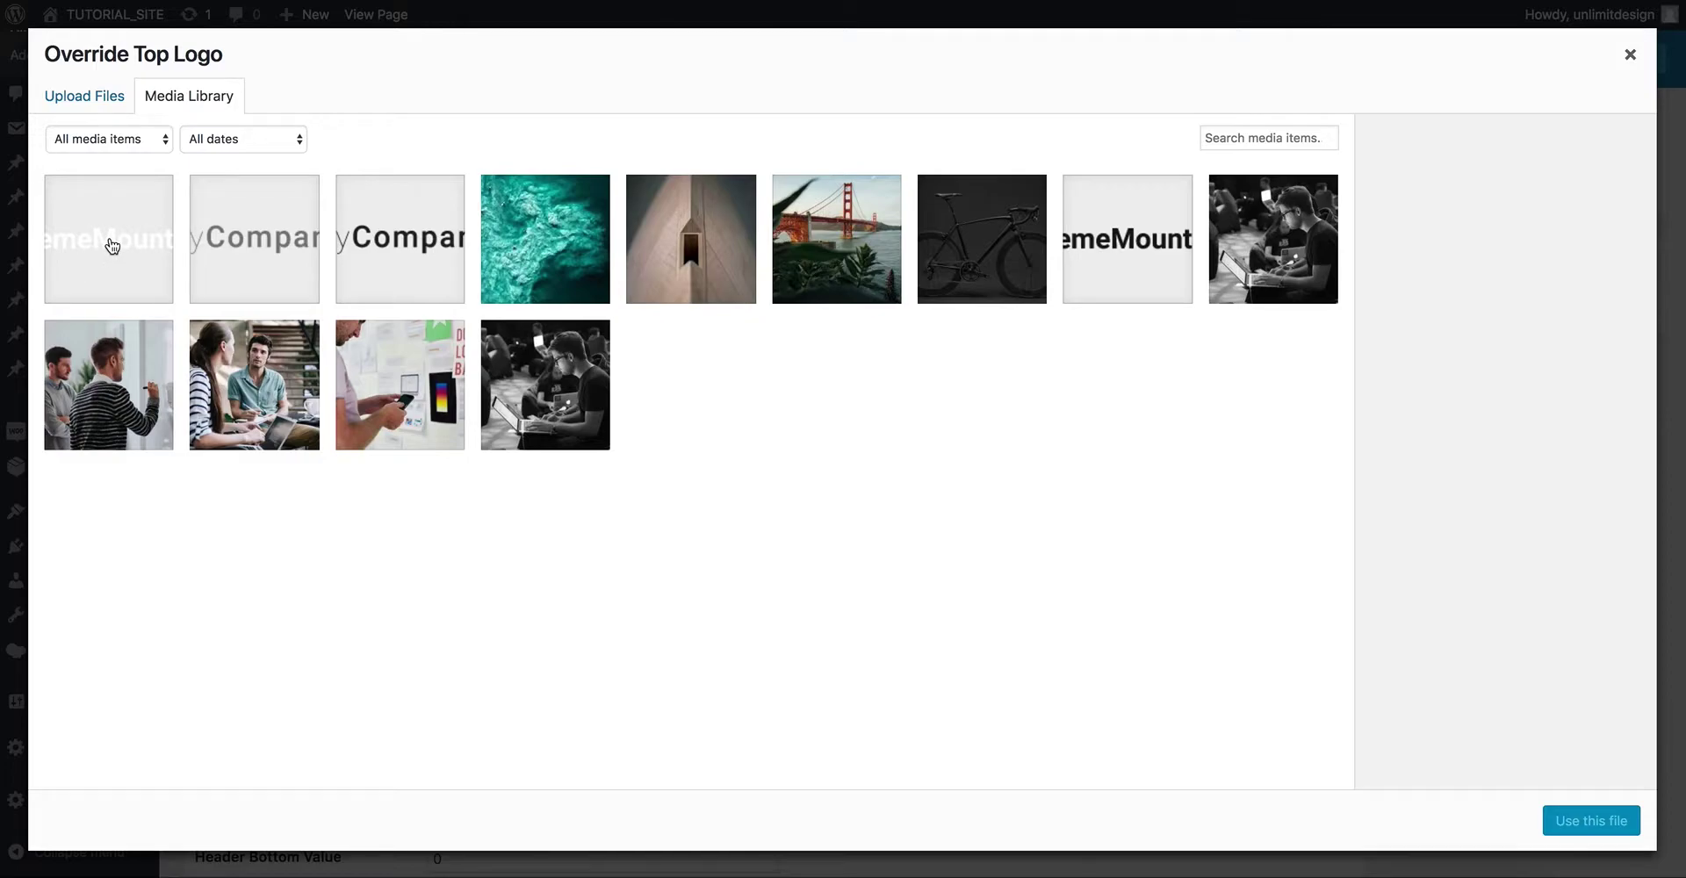
left_click(111, 245)
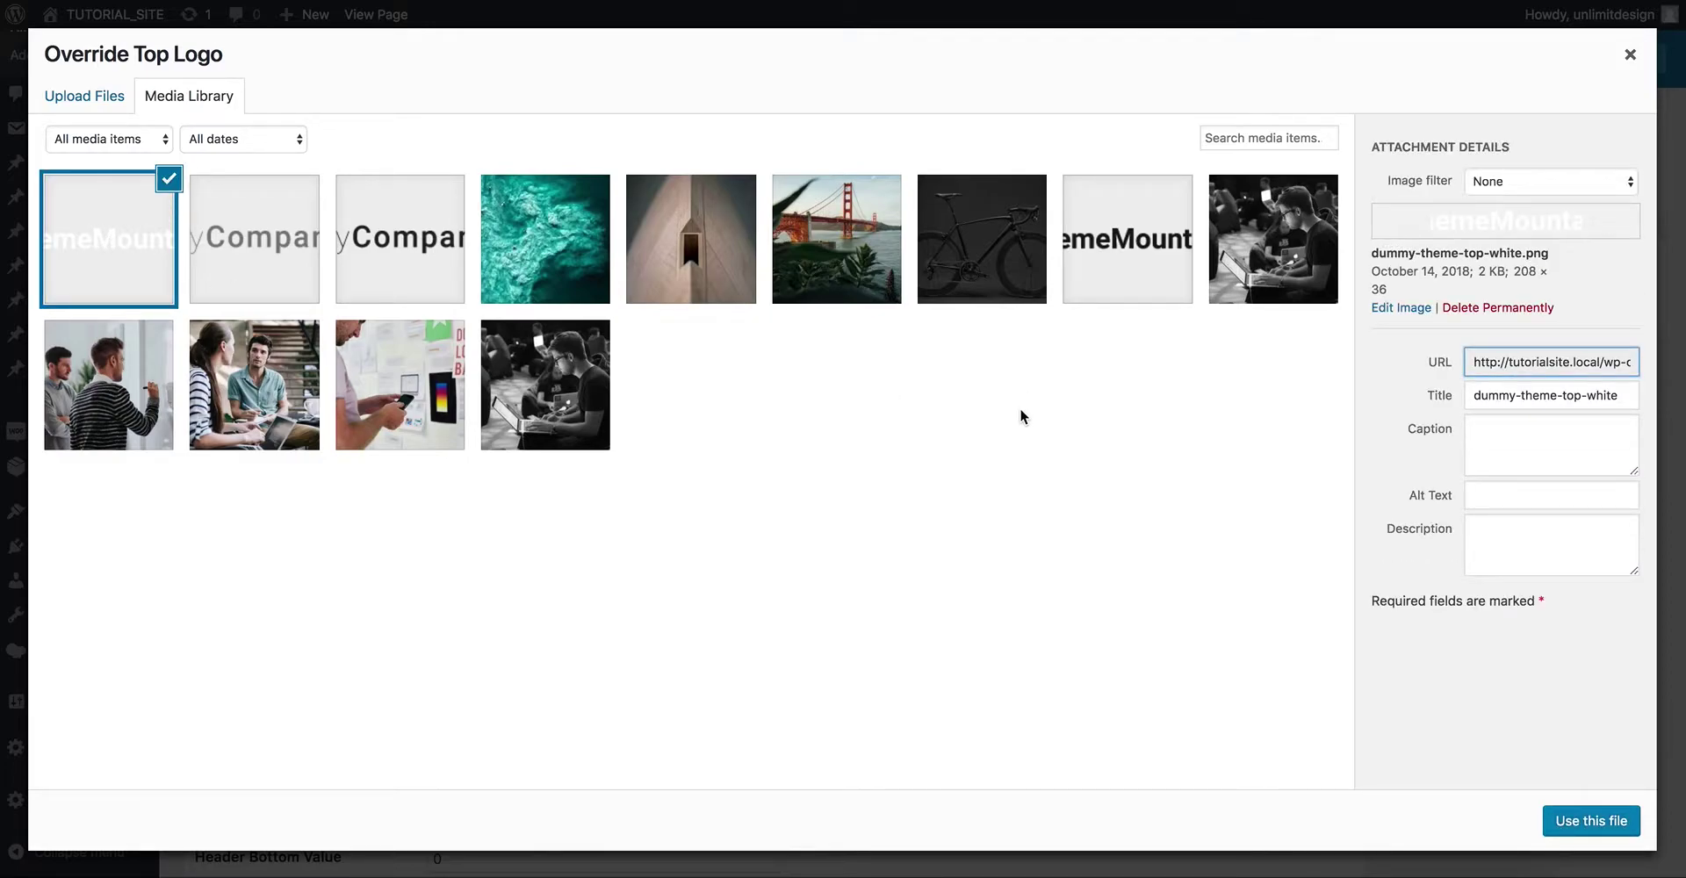
left_click(1606, 826)
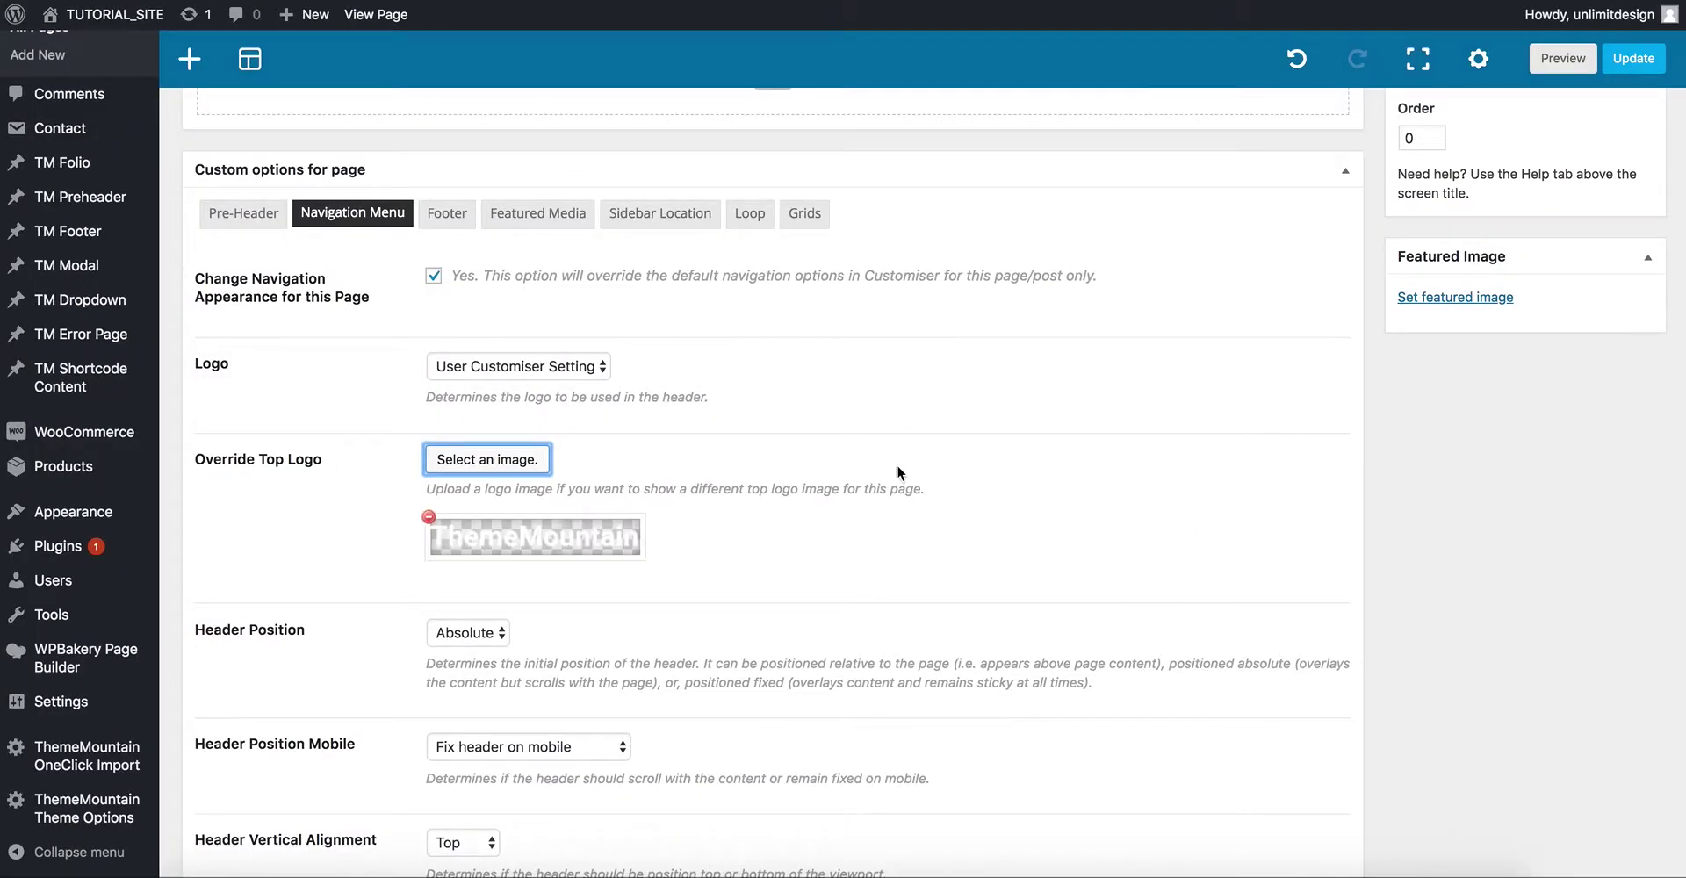
Review the page's header position, mobile position, vertical alignment, bottom value and sub menu indicator options.
scroll(842, 450, "down", 5)
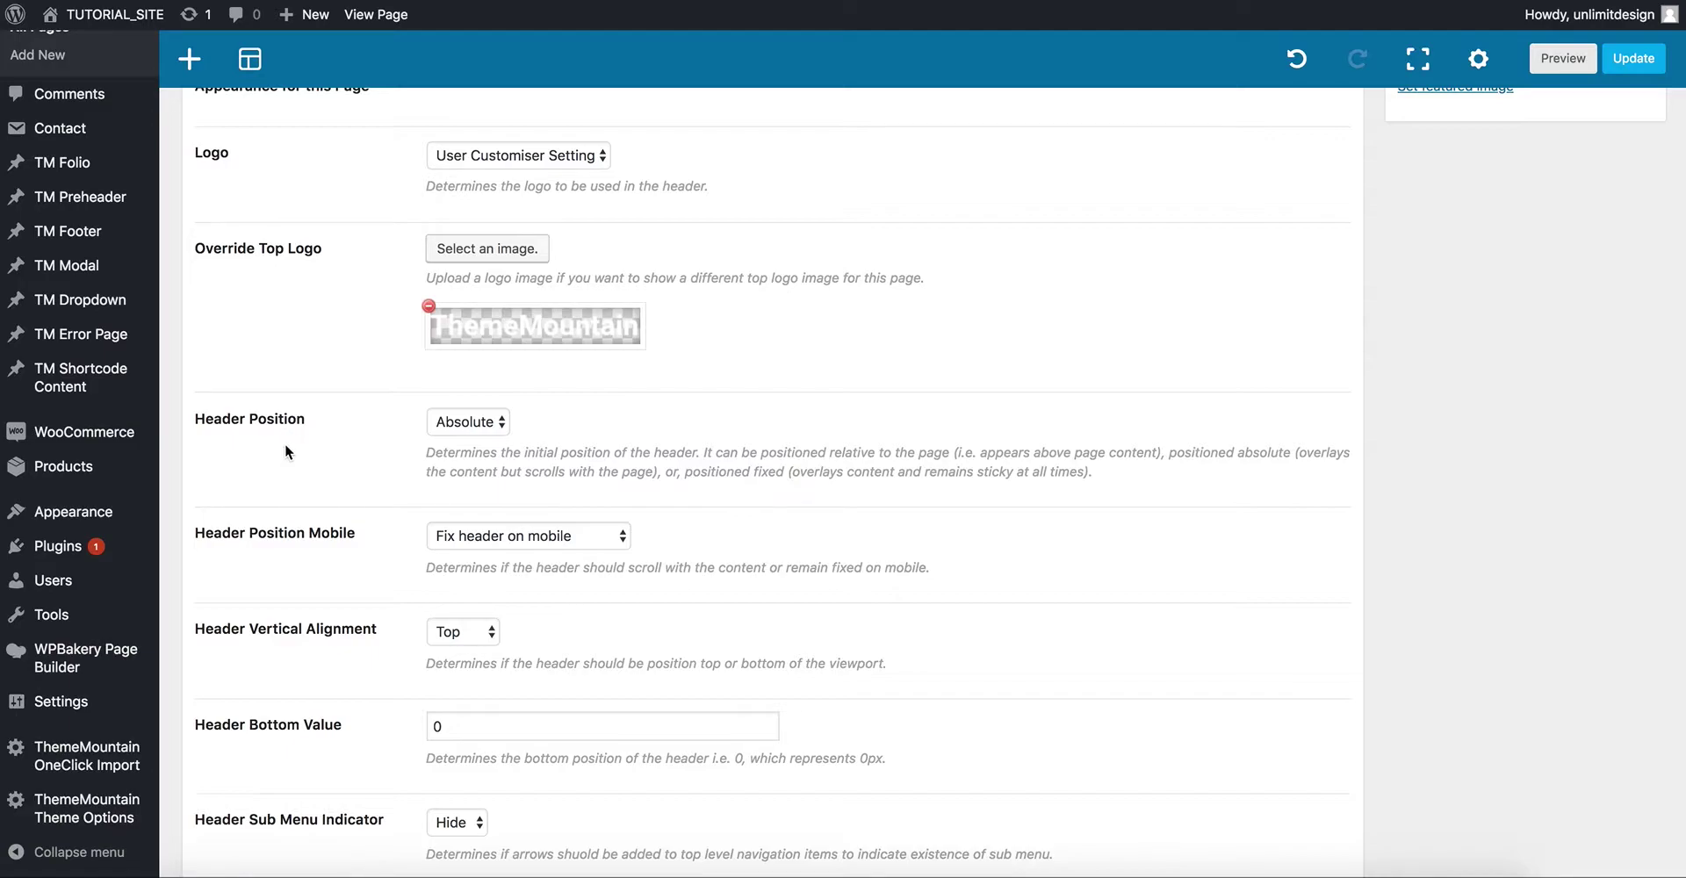
left_click(376, 14)
scroll(927, 364, "down", 4)
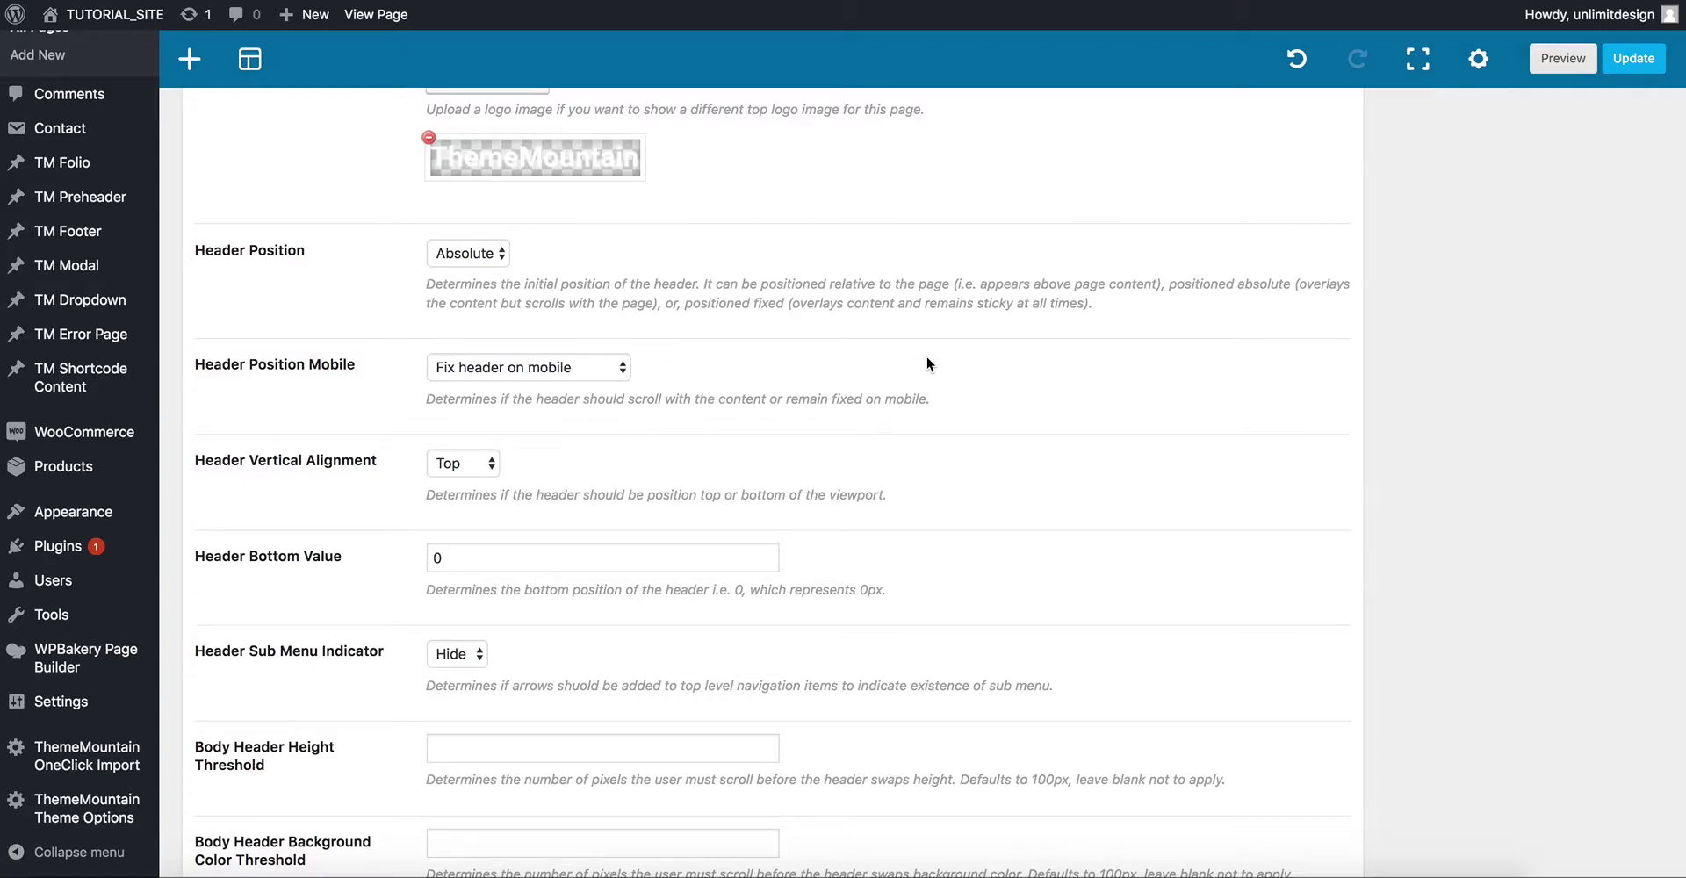
scroll(926, 356, "down", 4)
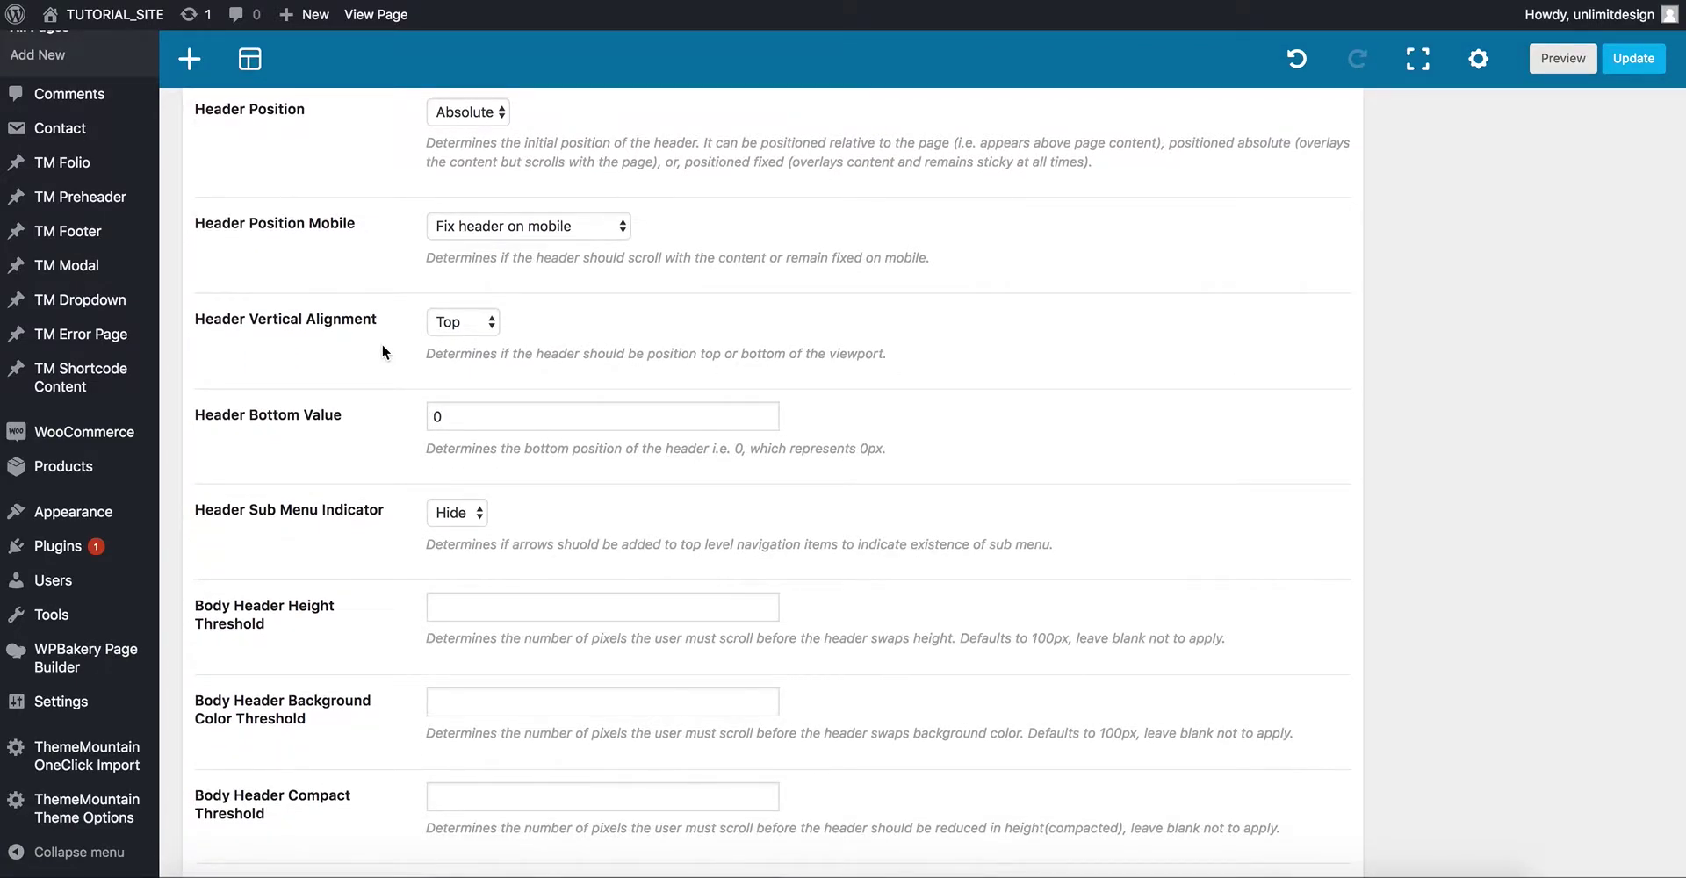
scroll(369, 344, "down", 1)
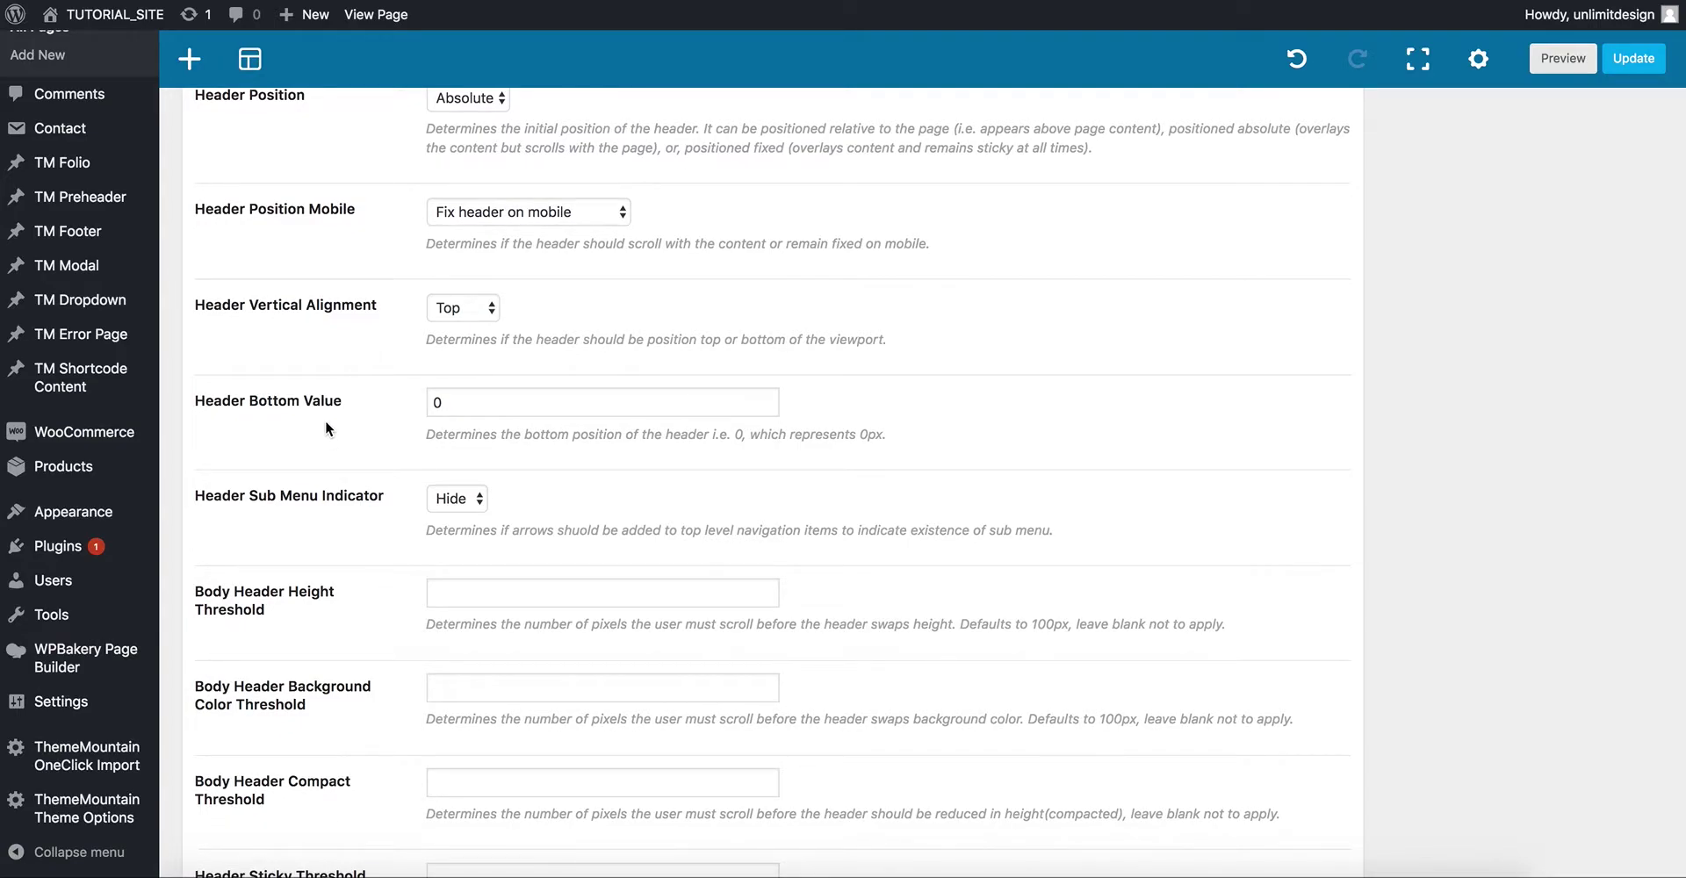
scroll(838, 419, "down", 3)
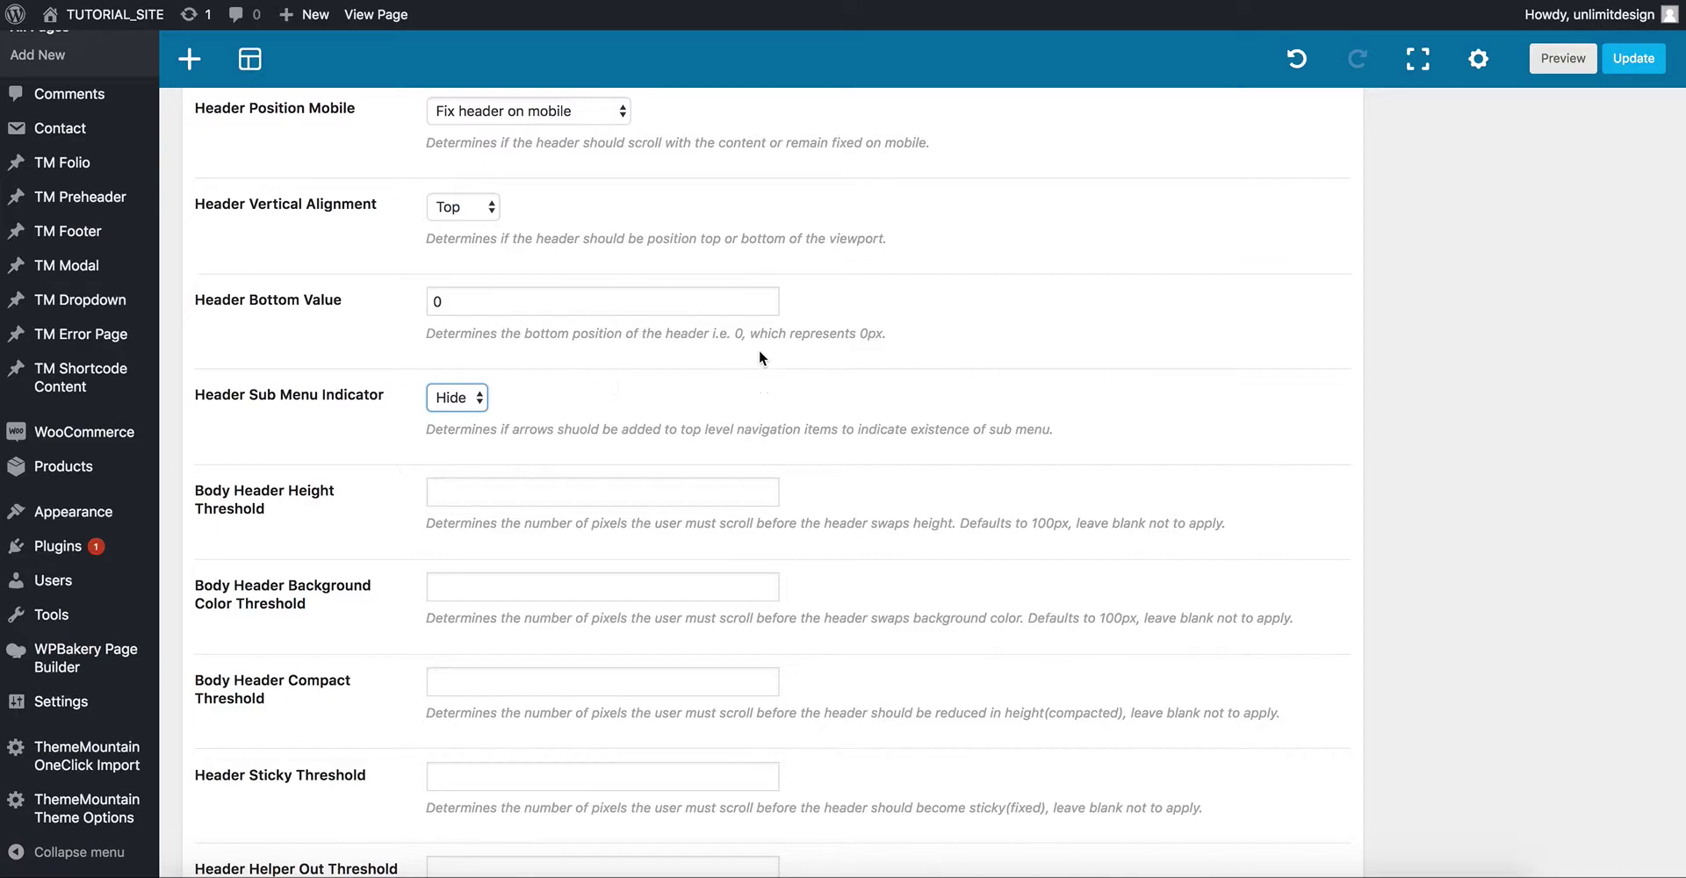
Set the Body Header Height Threshold to 100.
scroll(1015, 335, "down", 4)
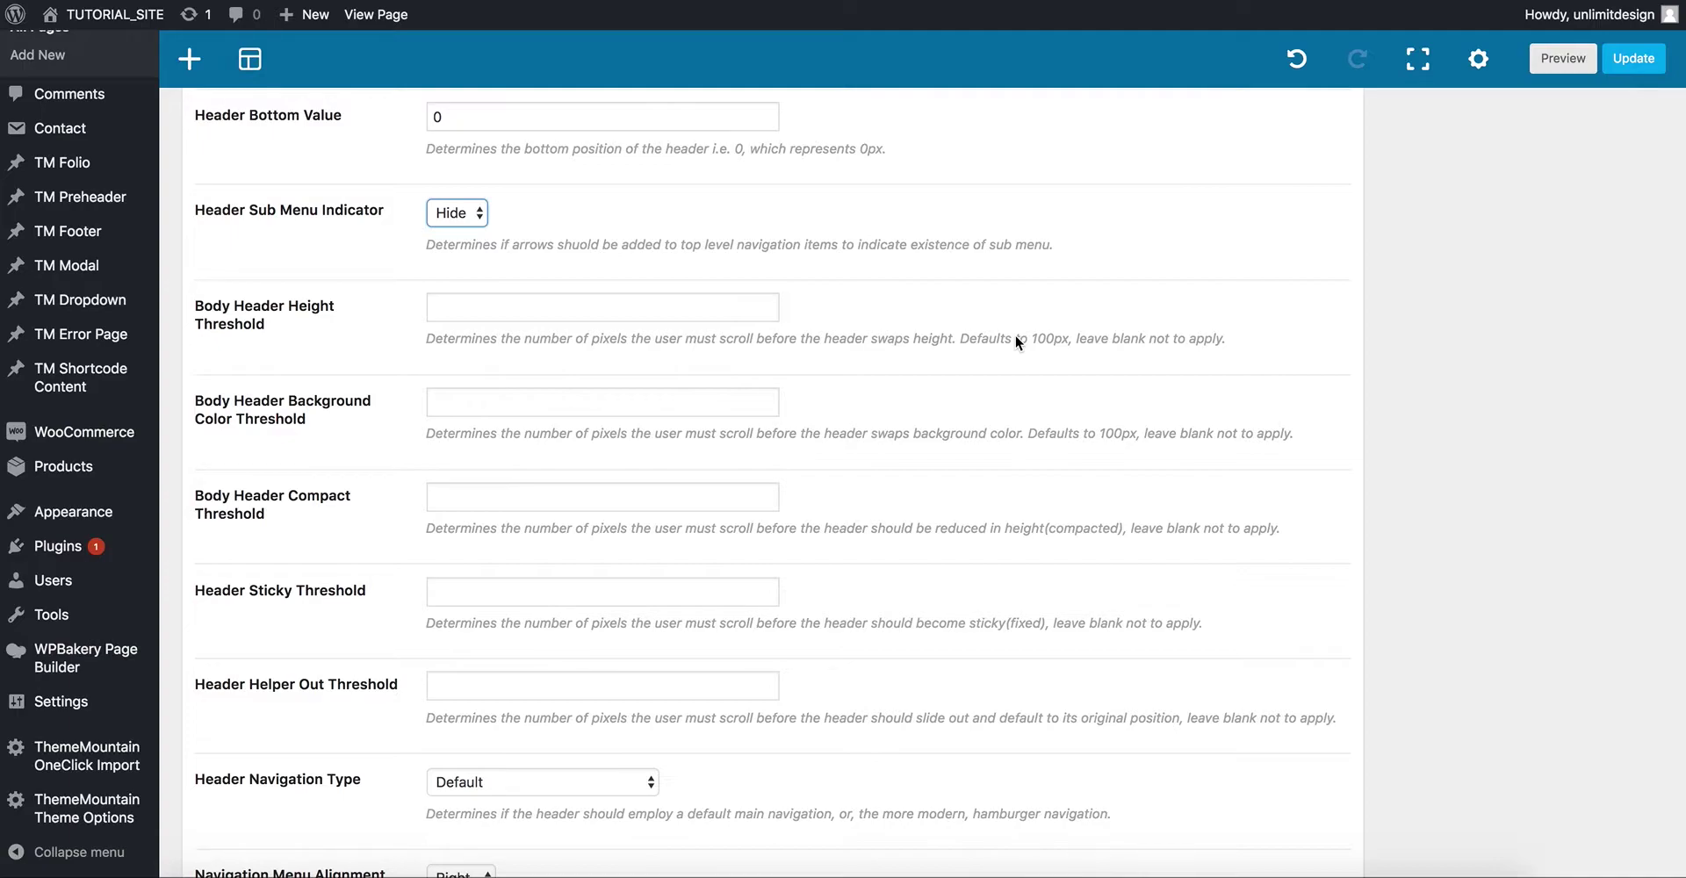
left_click(572, 305)
key("Down")
key("Down")
key("Return")
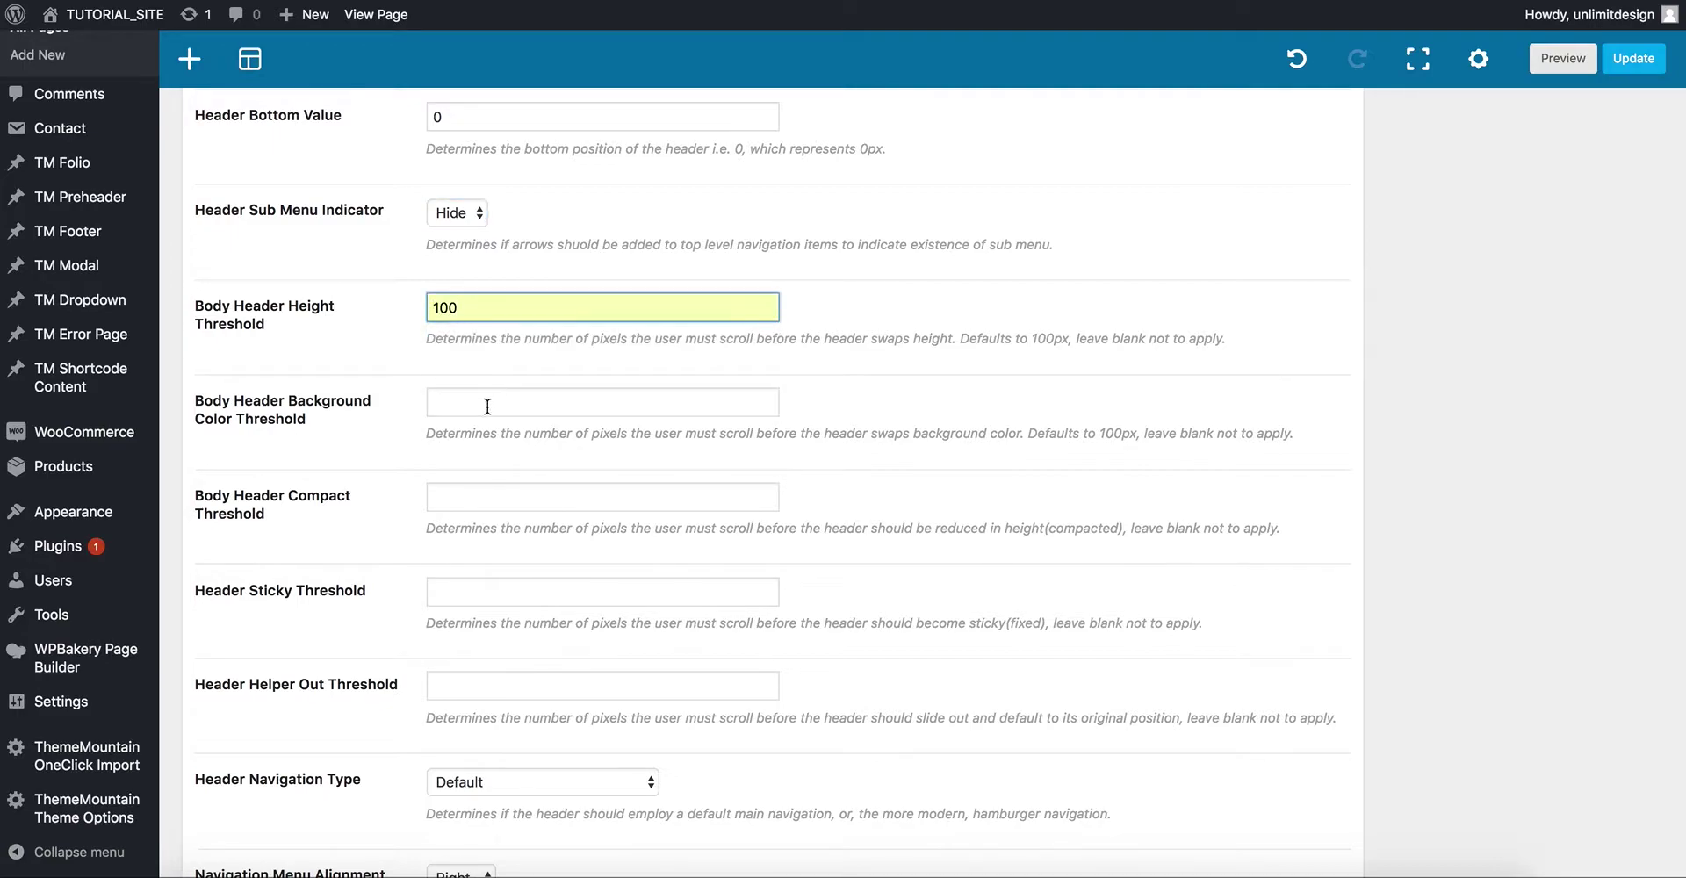
Set the Body Header Background Color Threshold and the Body Header Compact Threshold to 100 each.
left_click(487, 410)
left_click(486, 437)
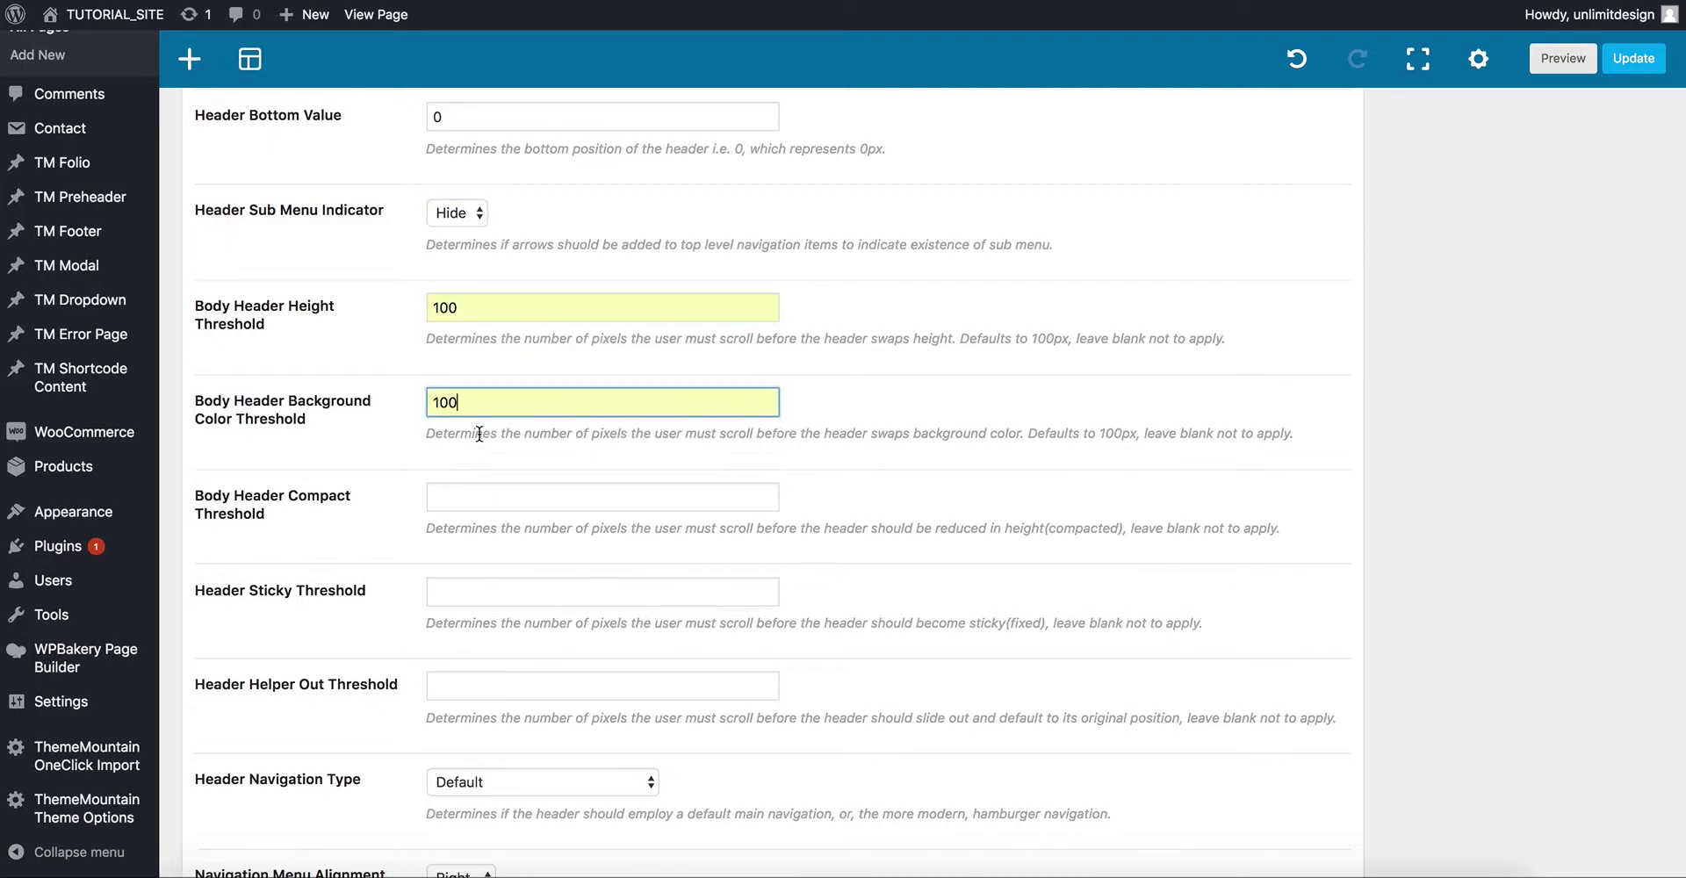
left_click(488, 497)
left_click(524, 535)
left_click(892, 470)
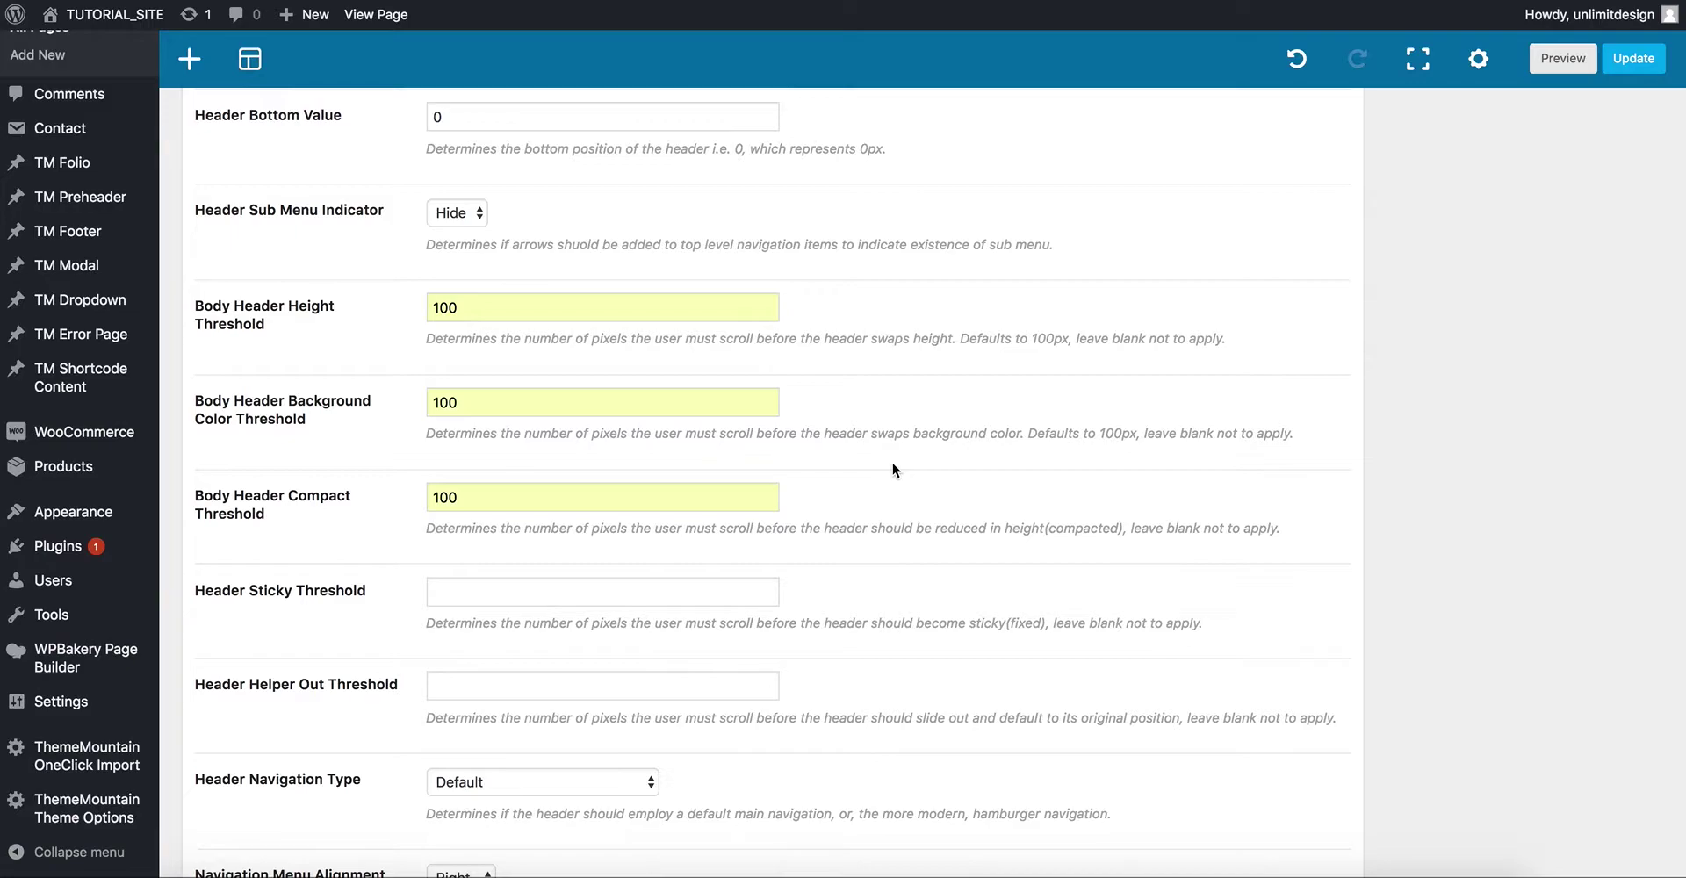
Set the Header Sticky Threshold to 300.
scroll(892, 470, "down", 3)
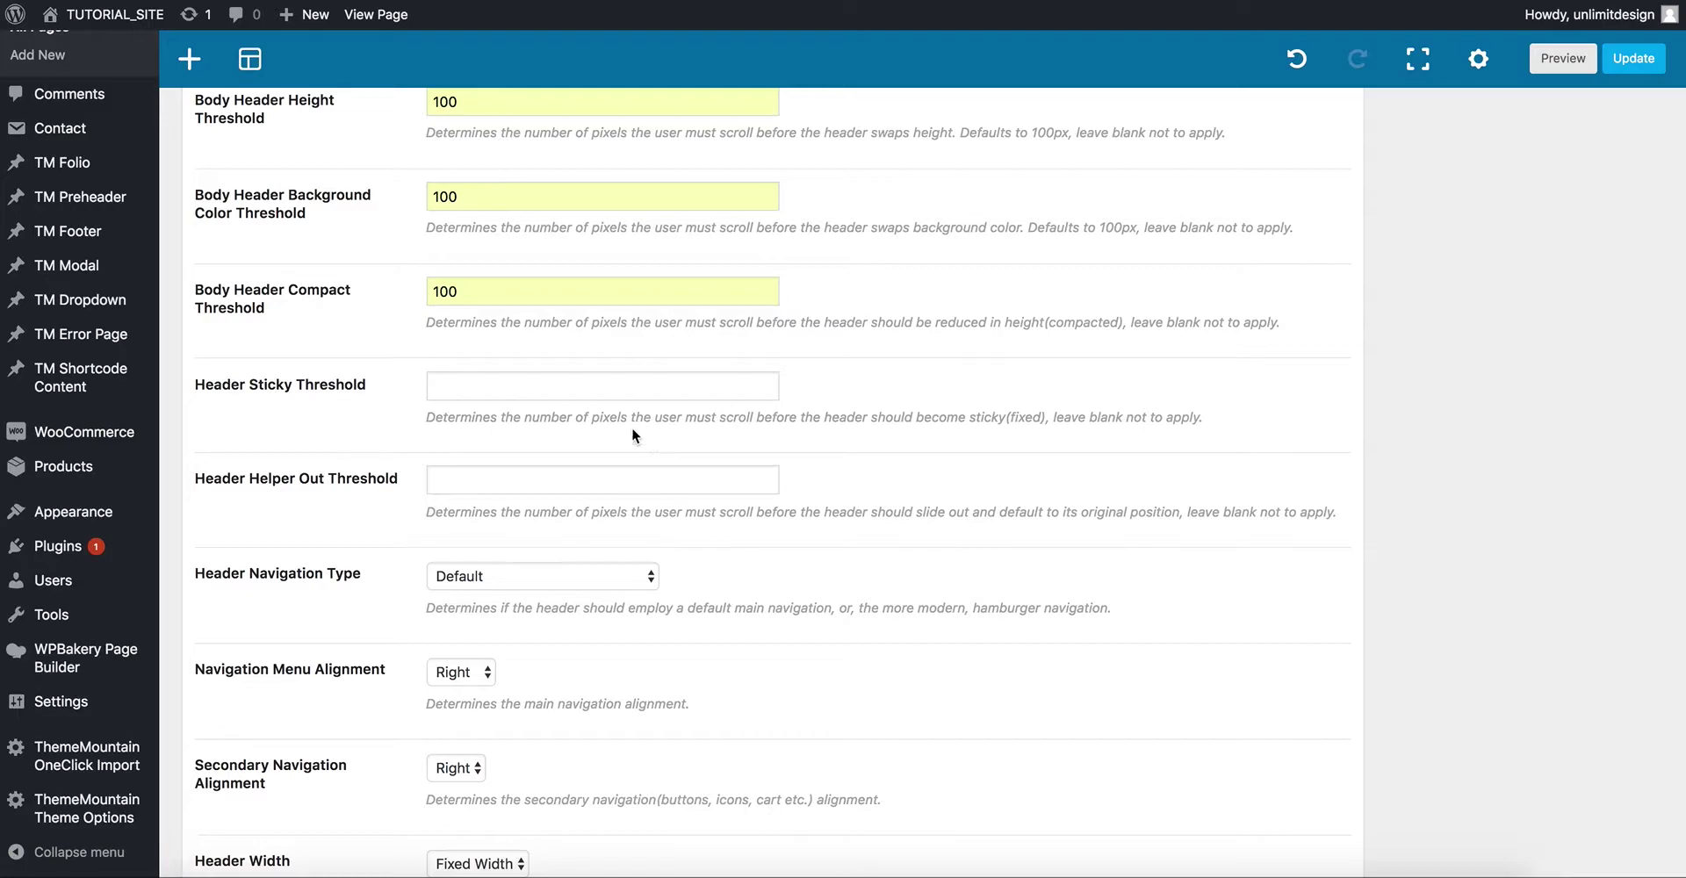
left_click(570, 387)
left_click(541, 416)
left_click(899, 395)
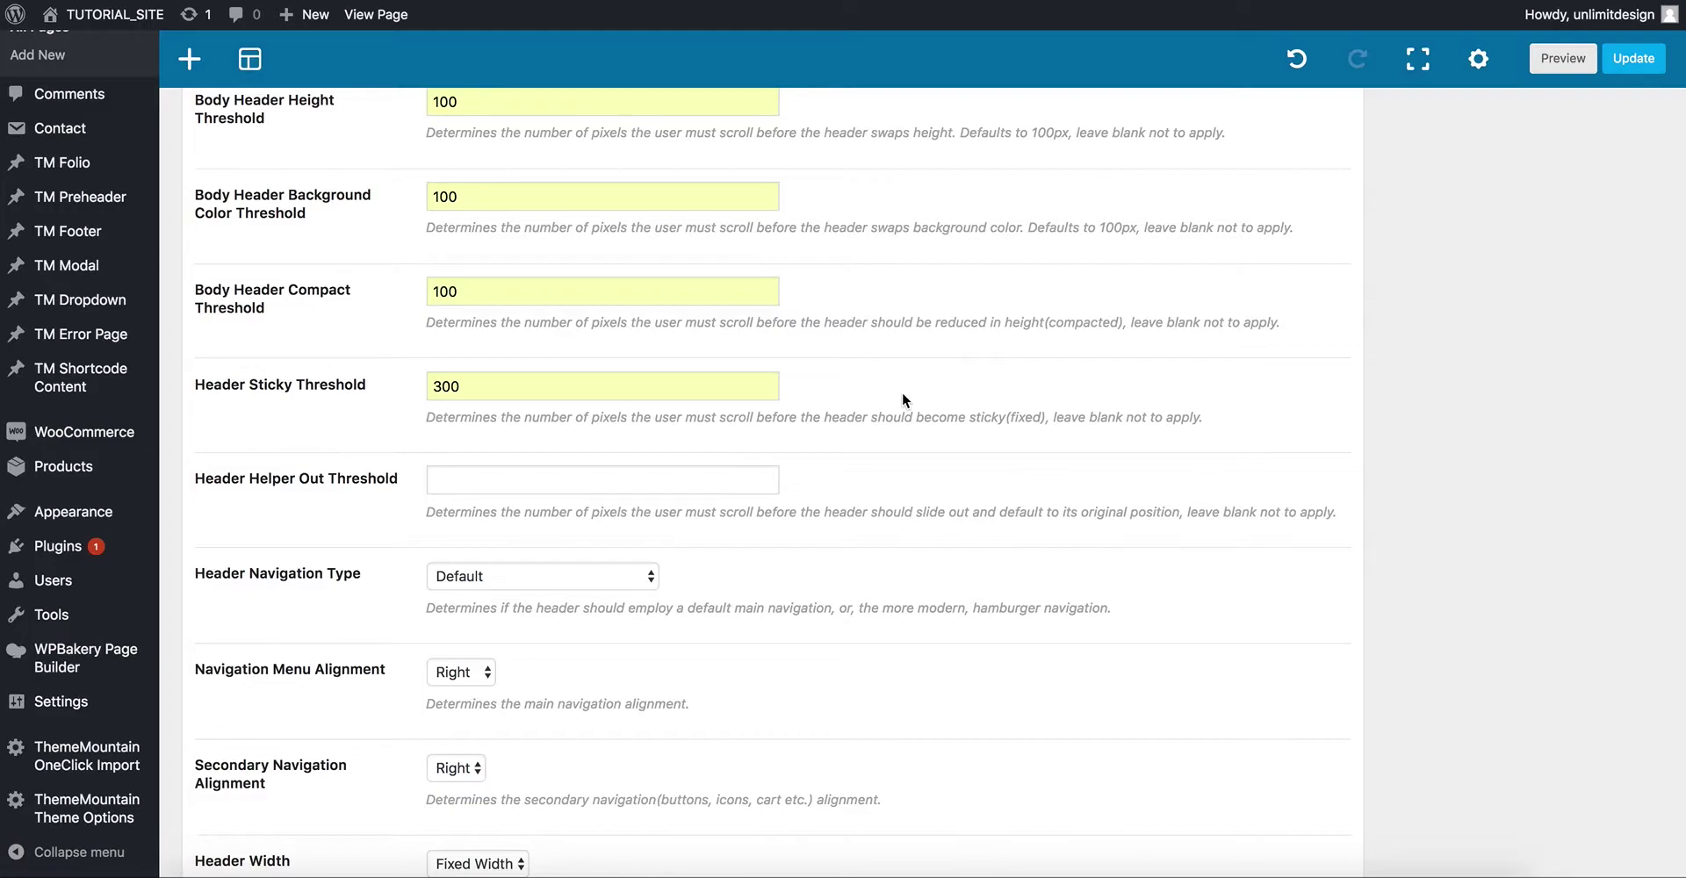
Set the Header Helper Out Threshold to 500.
left_click(651, 480)
left_click(636, 510)
scroll(1037, 457, "up", 2)
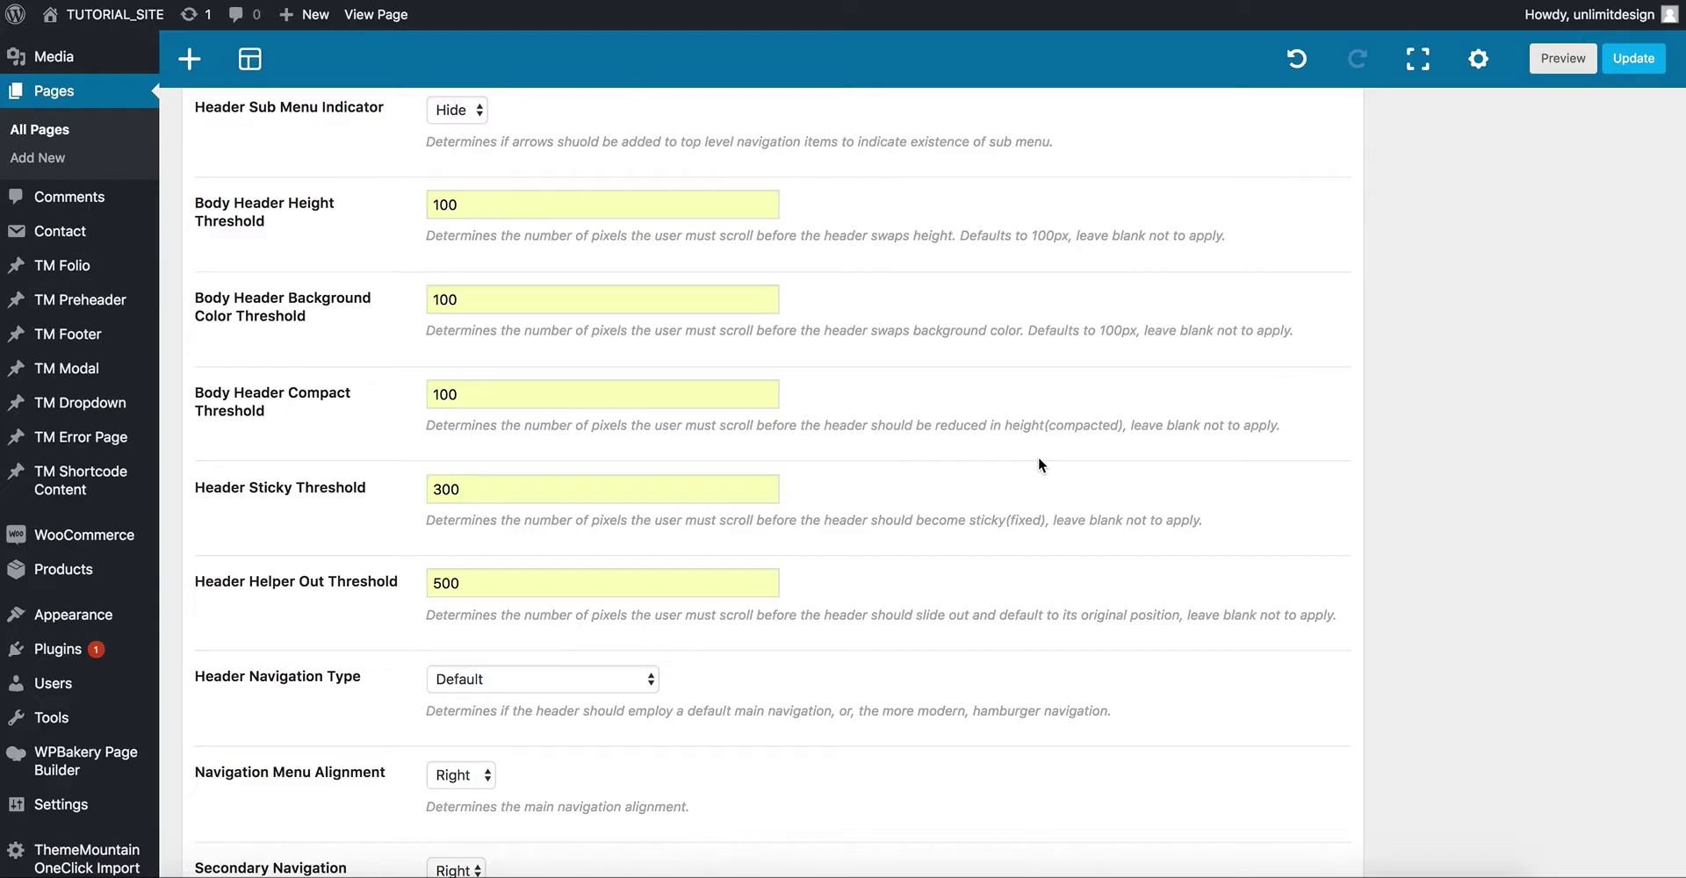
Check the available Header Navigation Type options and keep it at Default.
scroll(1039, 464, "down", 3)
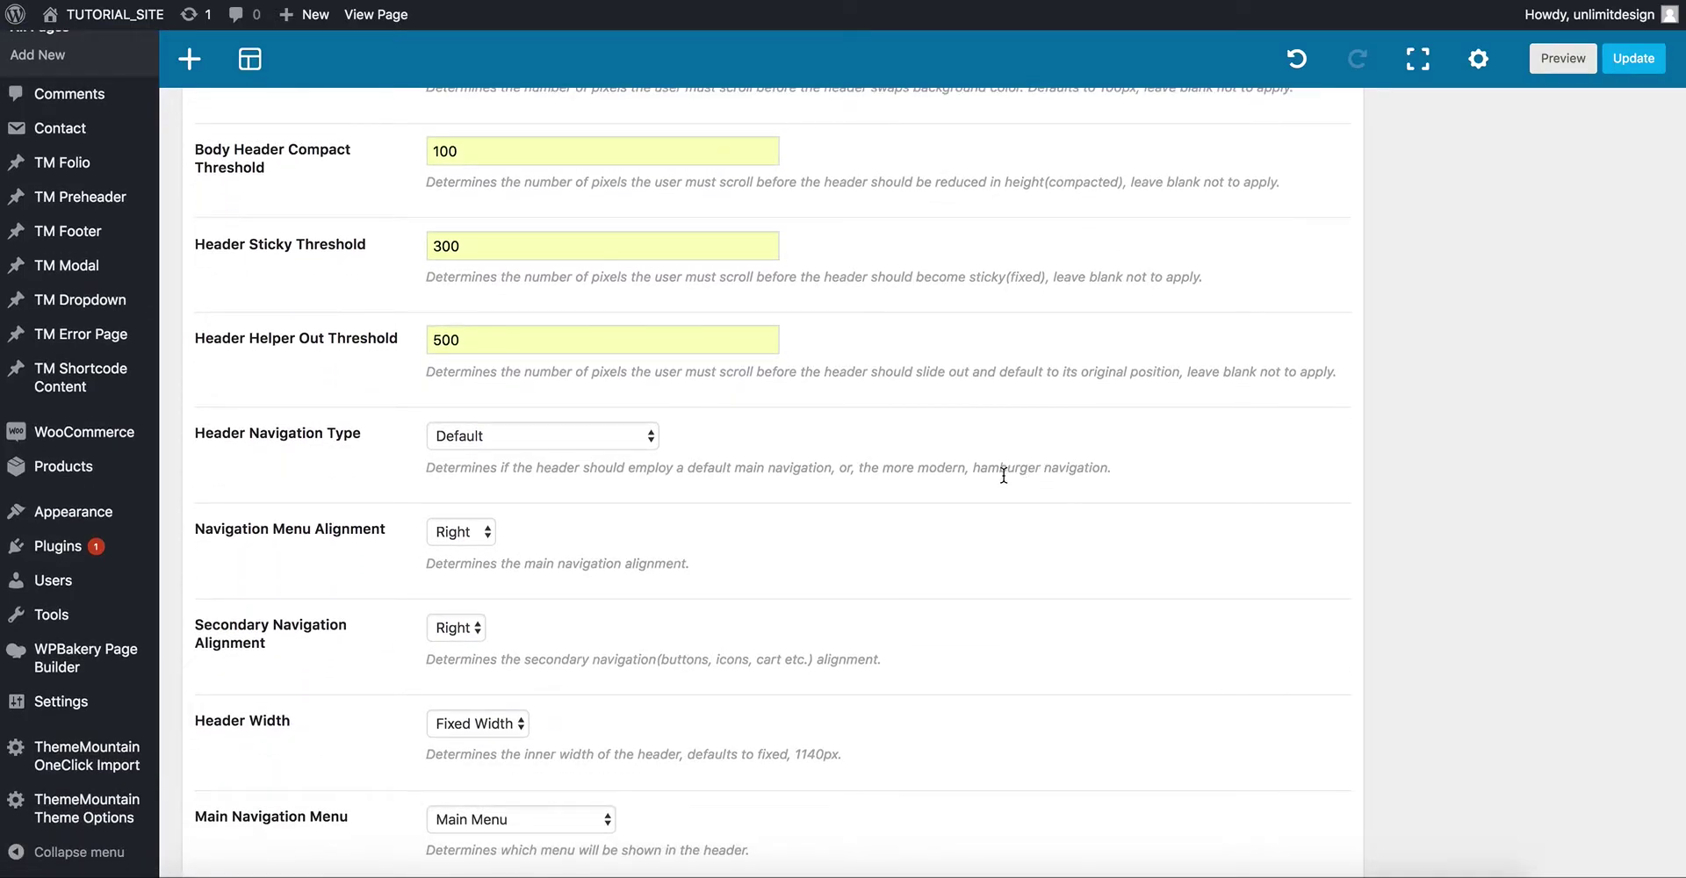
left_click(619, 440)
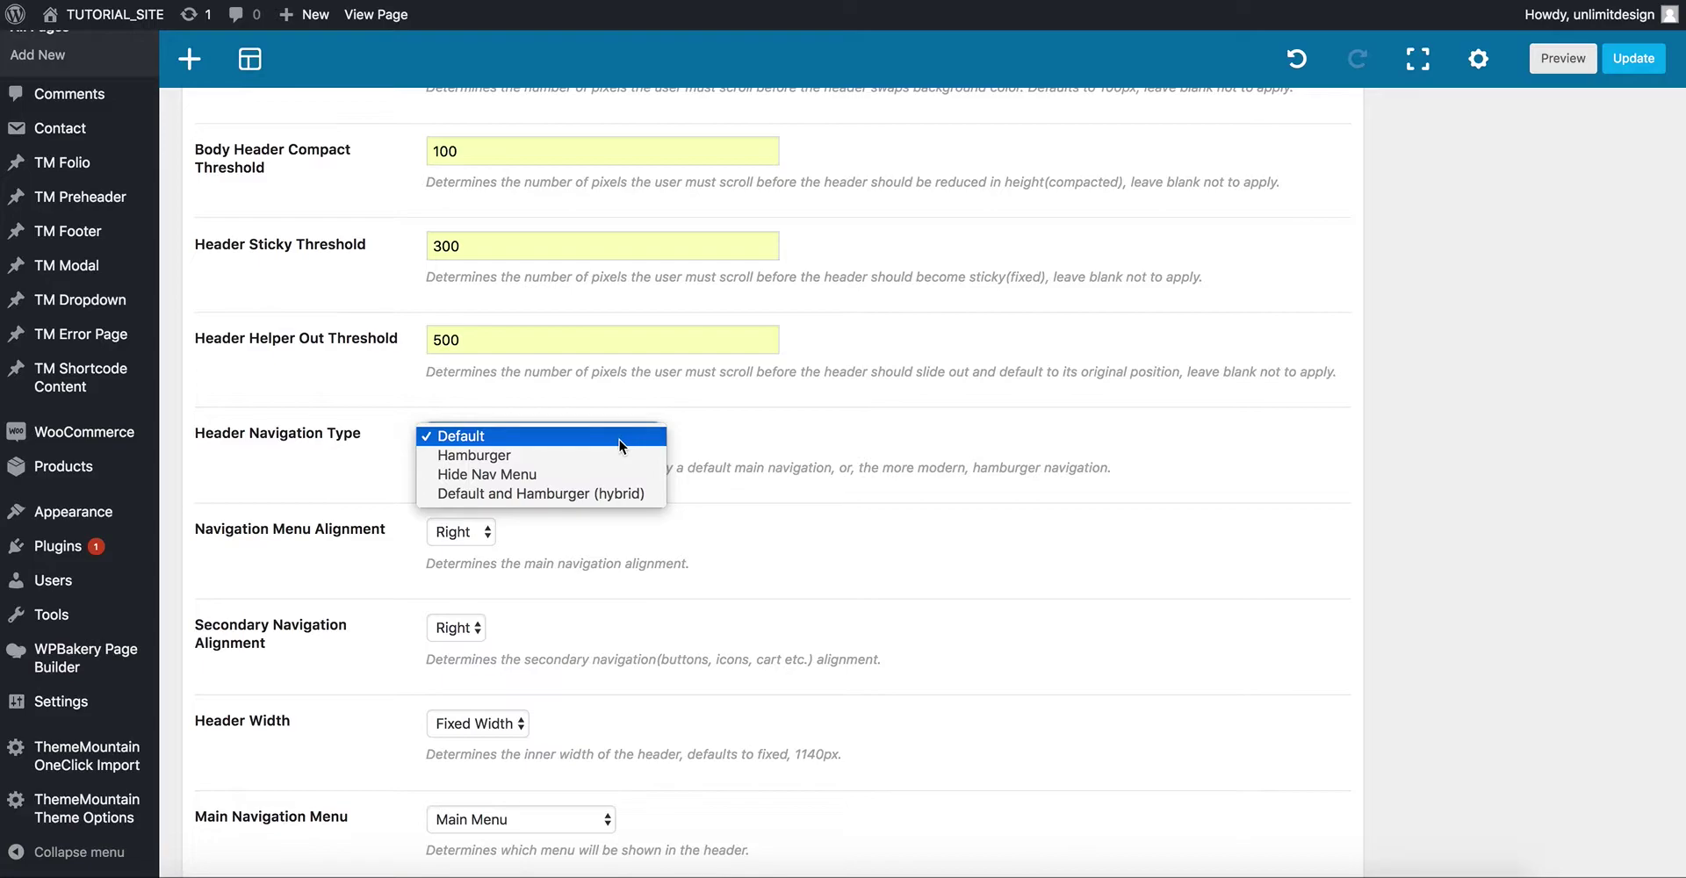
left_click(601, 493)
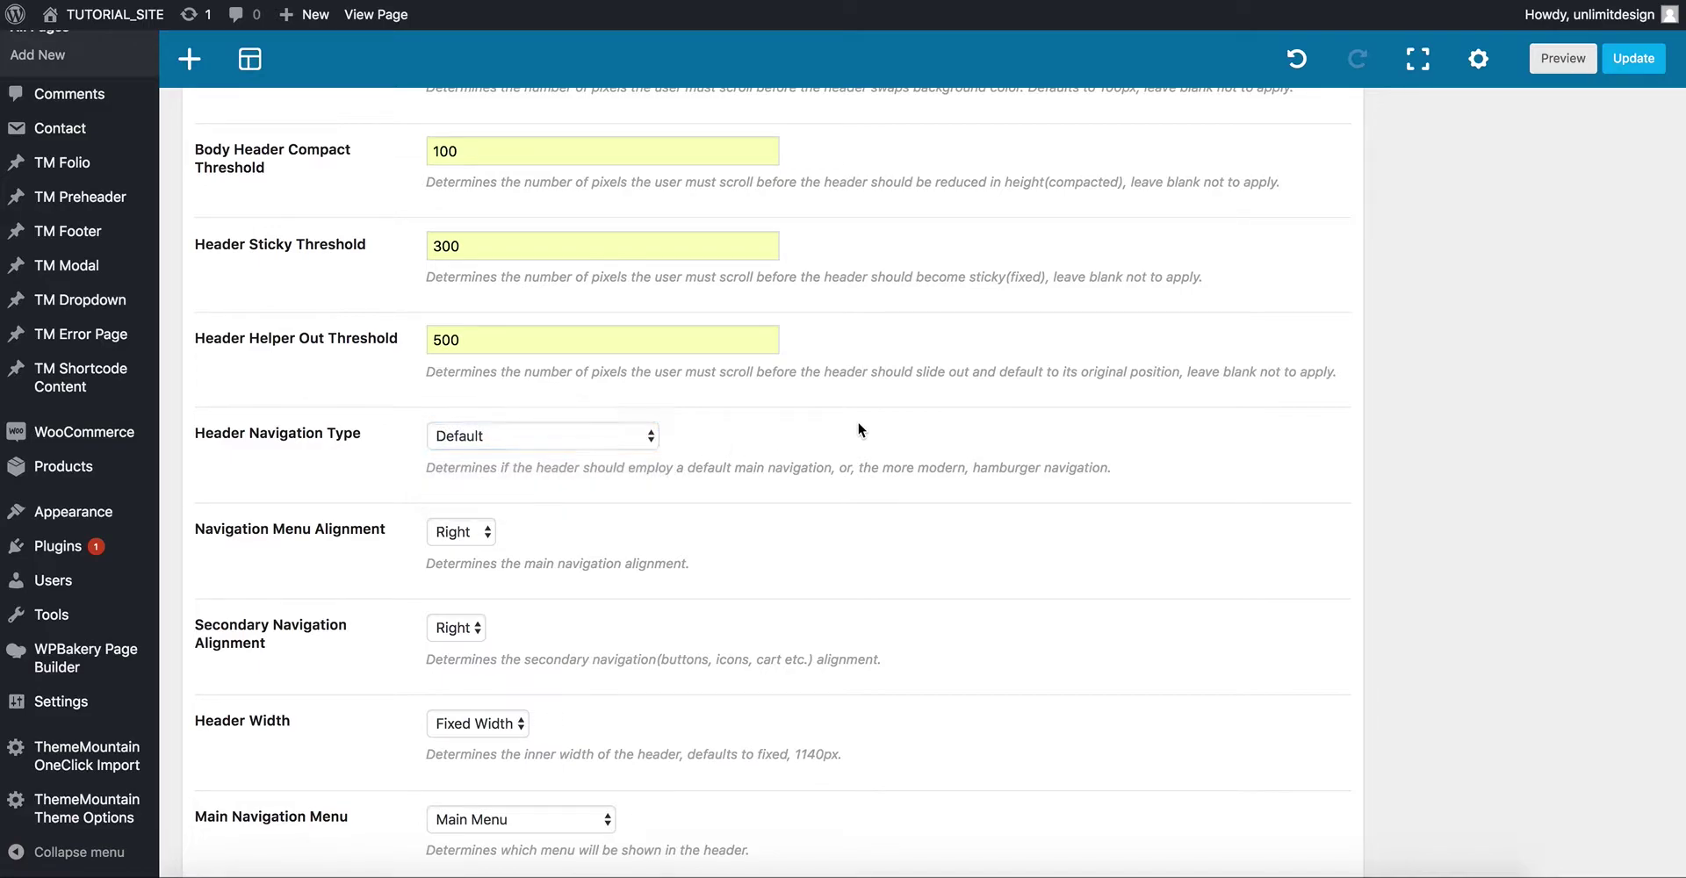
Set the Main Navigation Menu for this page to Landing Page Menu.
scroll(852, 430, "down", 4)
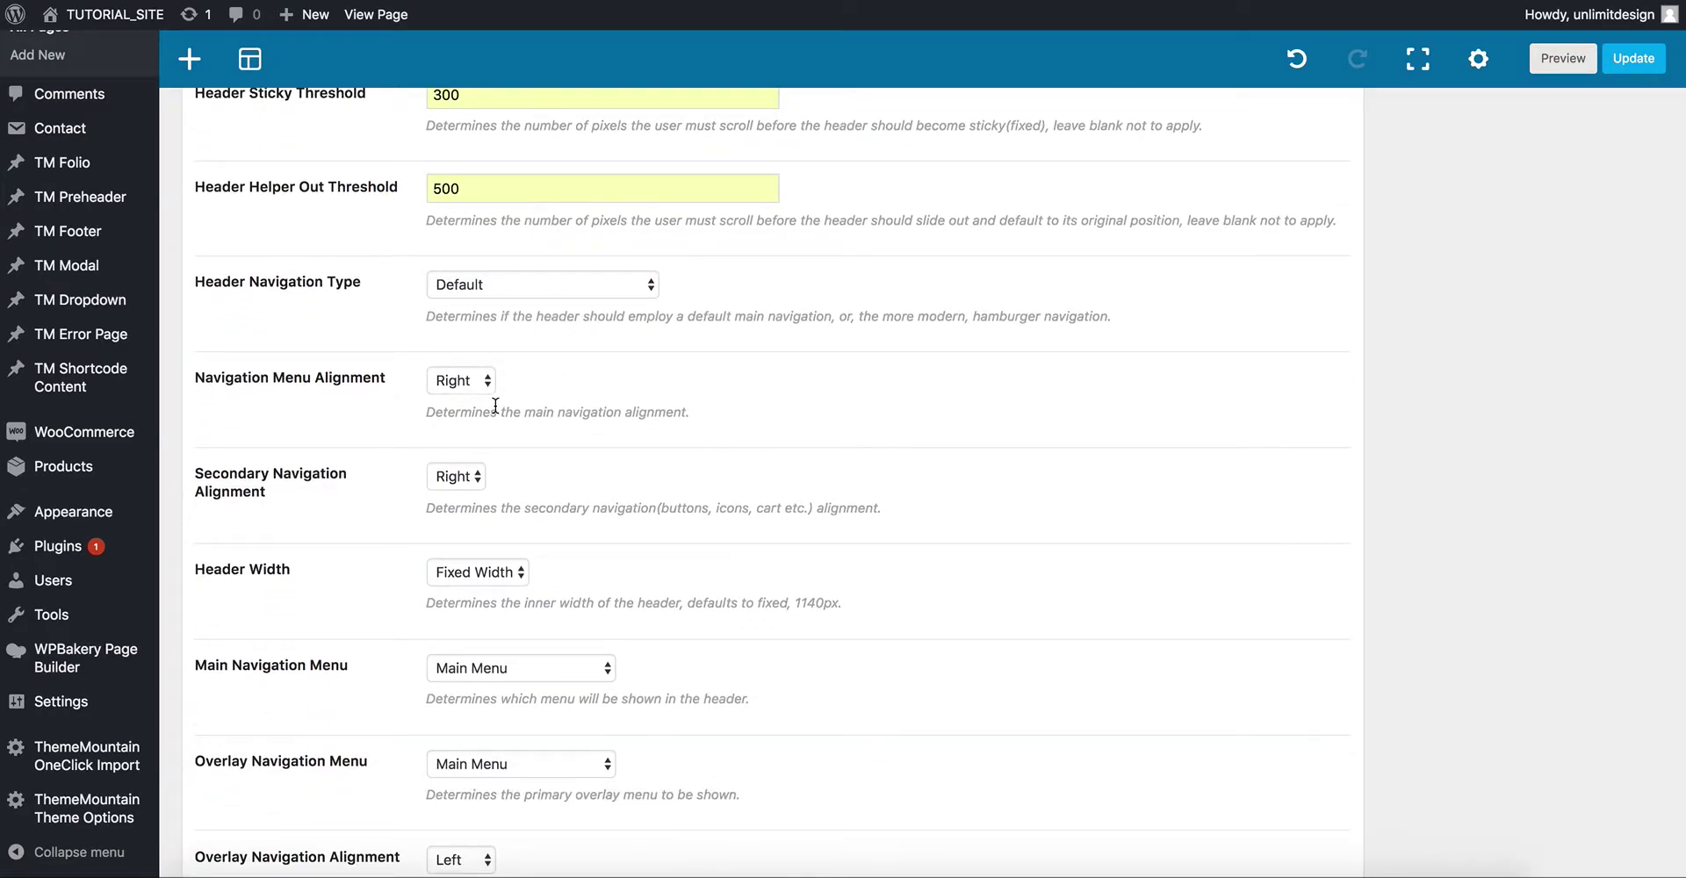
scroll(620, 383, "down", 3)
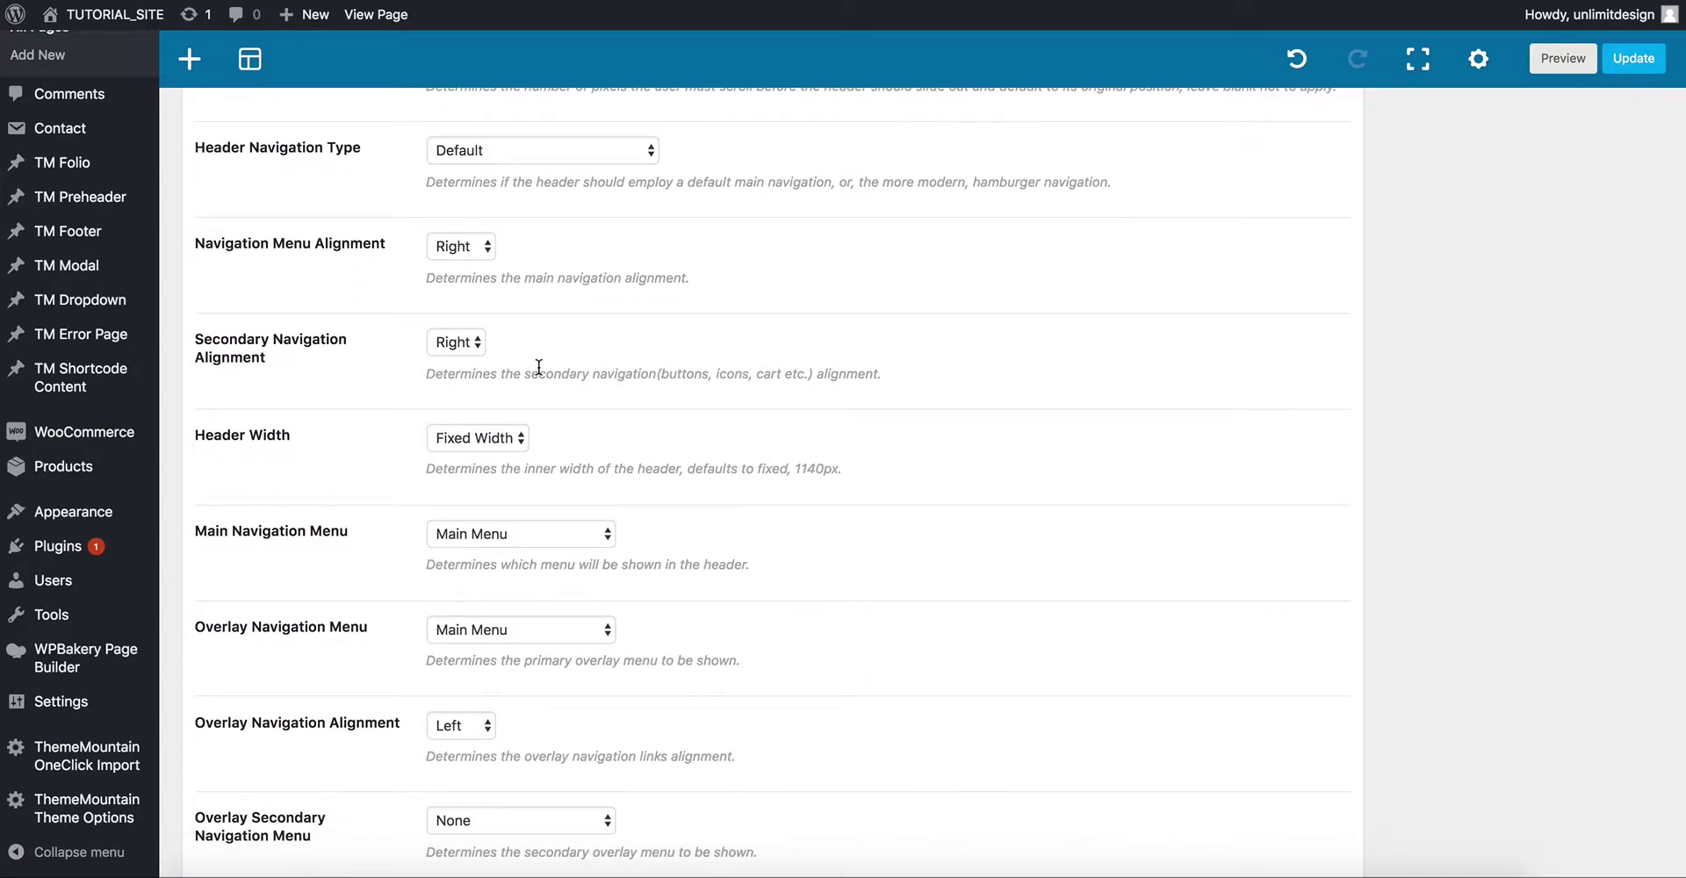
scroll(747, 355, "down", 3)
scroll(745, 351, "down", 2)
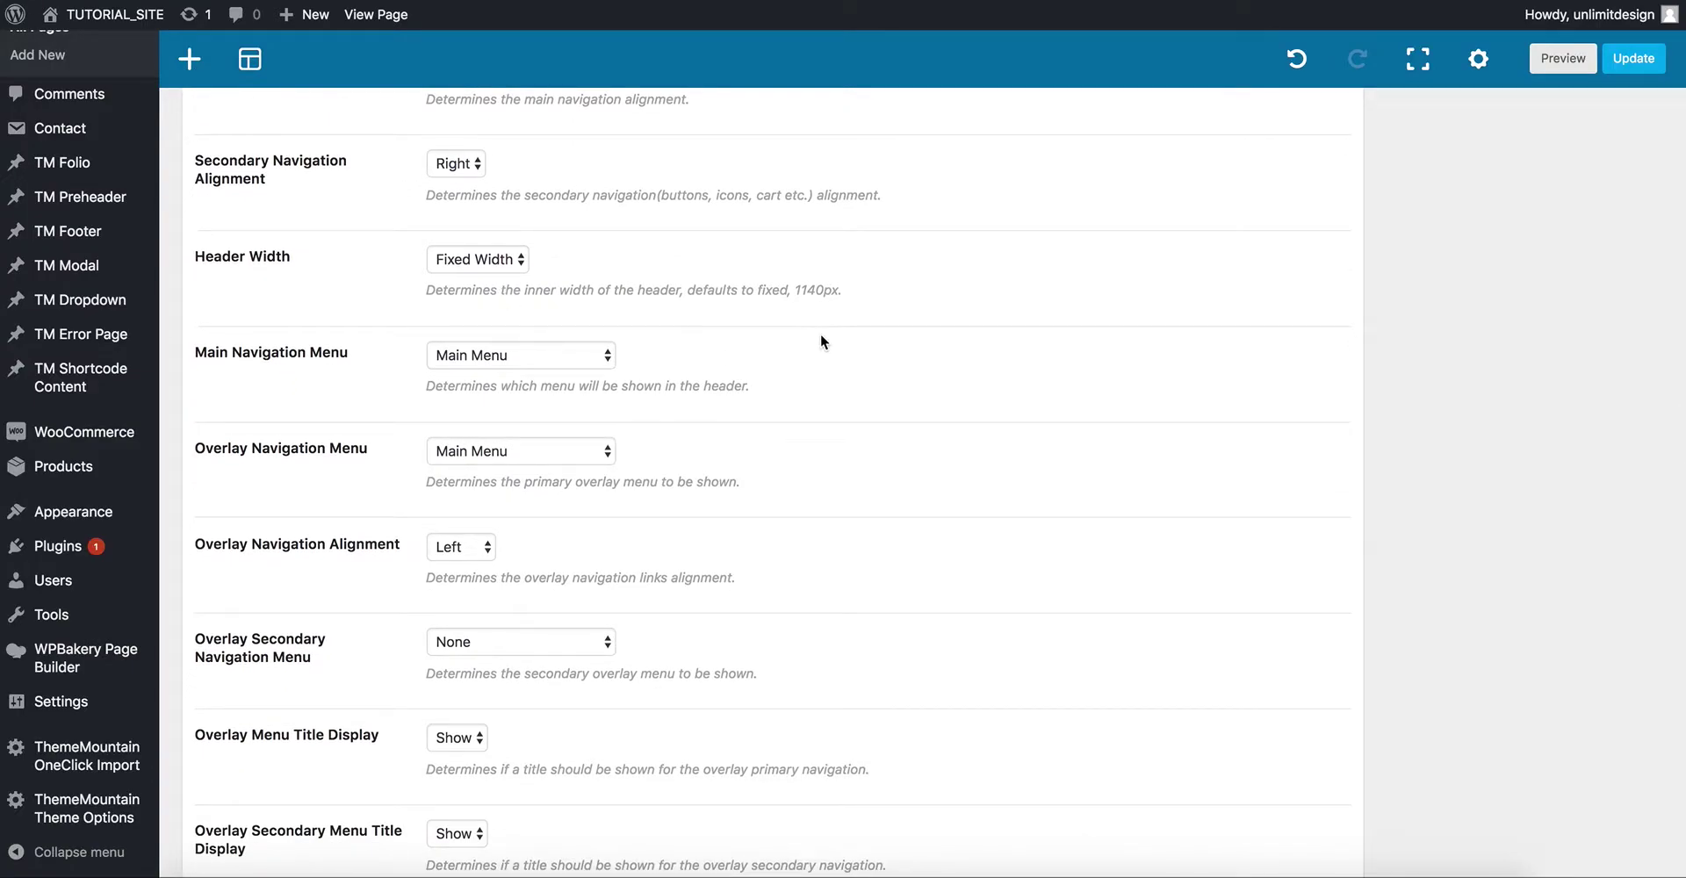
scroll(831, 336, "down", 2)
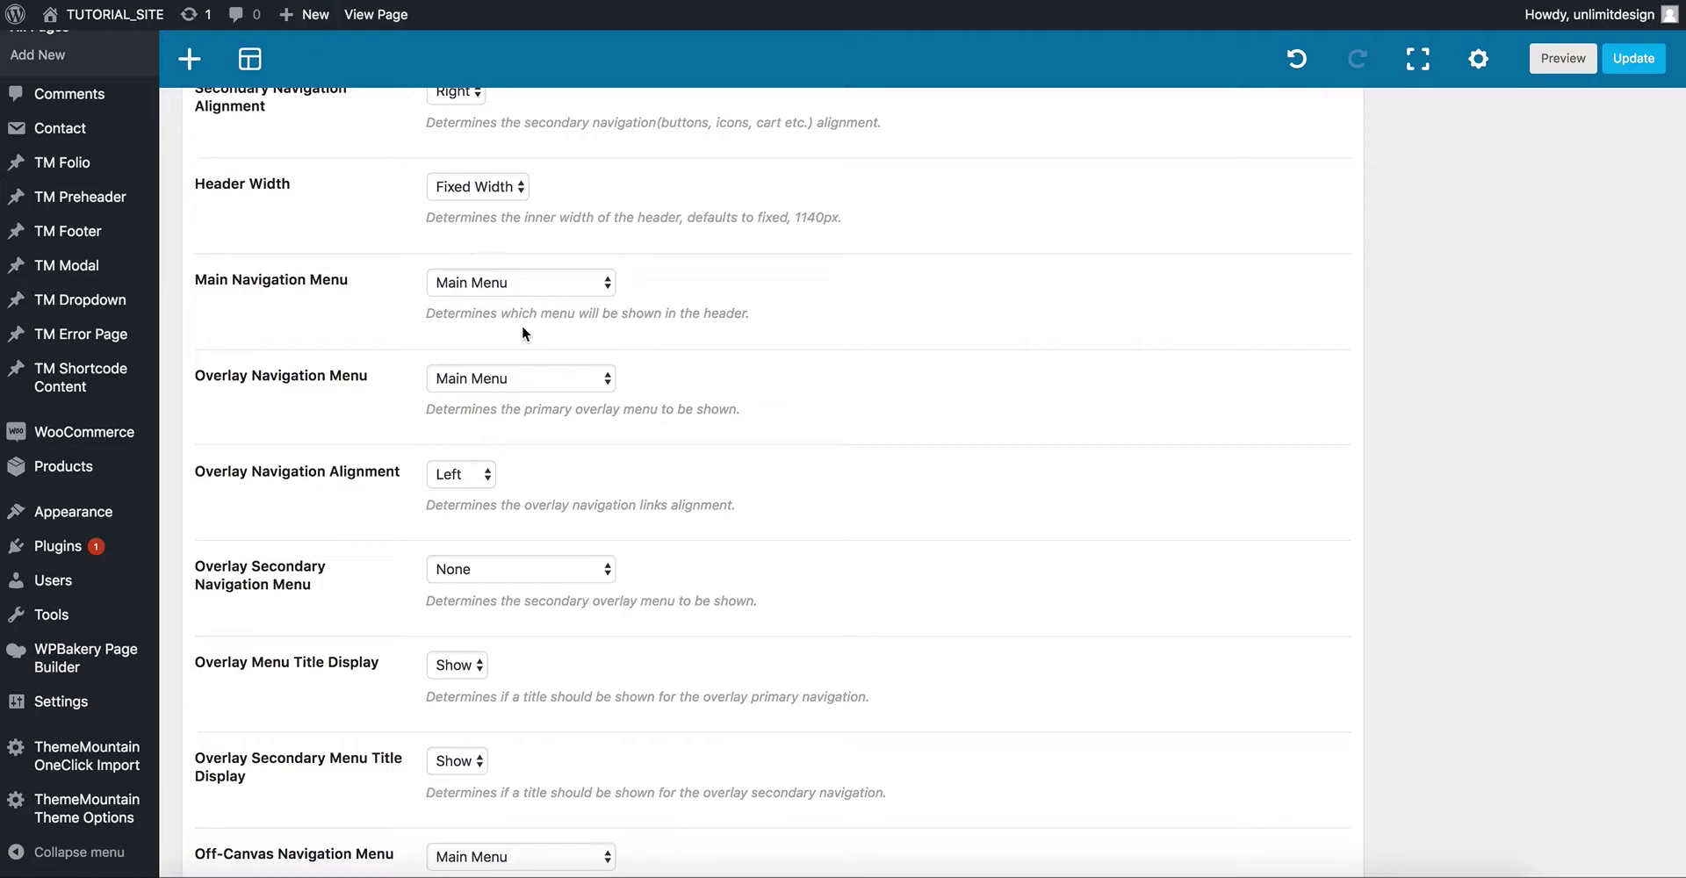
left_click(541, 283)
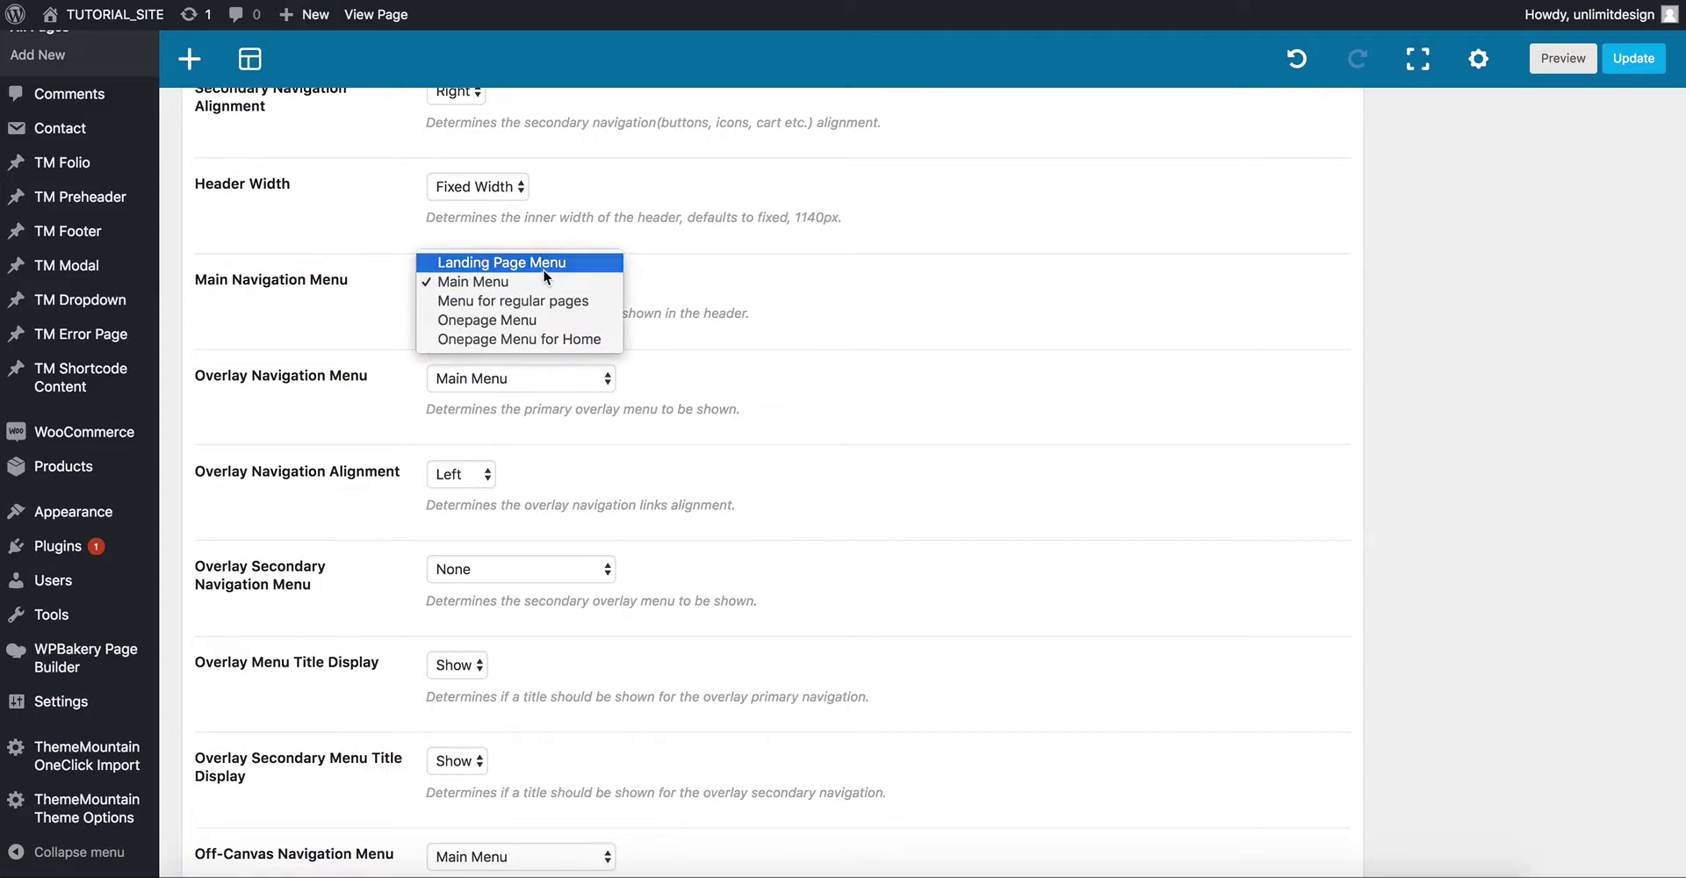
left_click(540, 269)
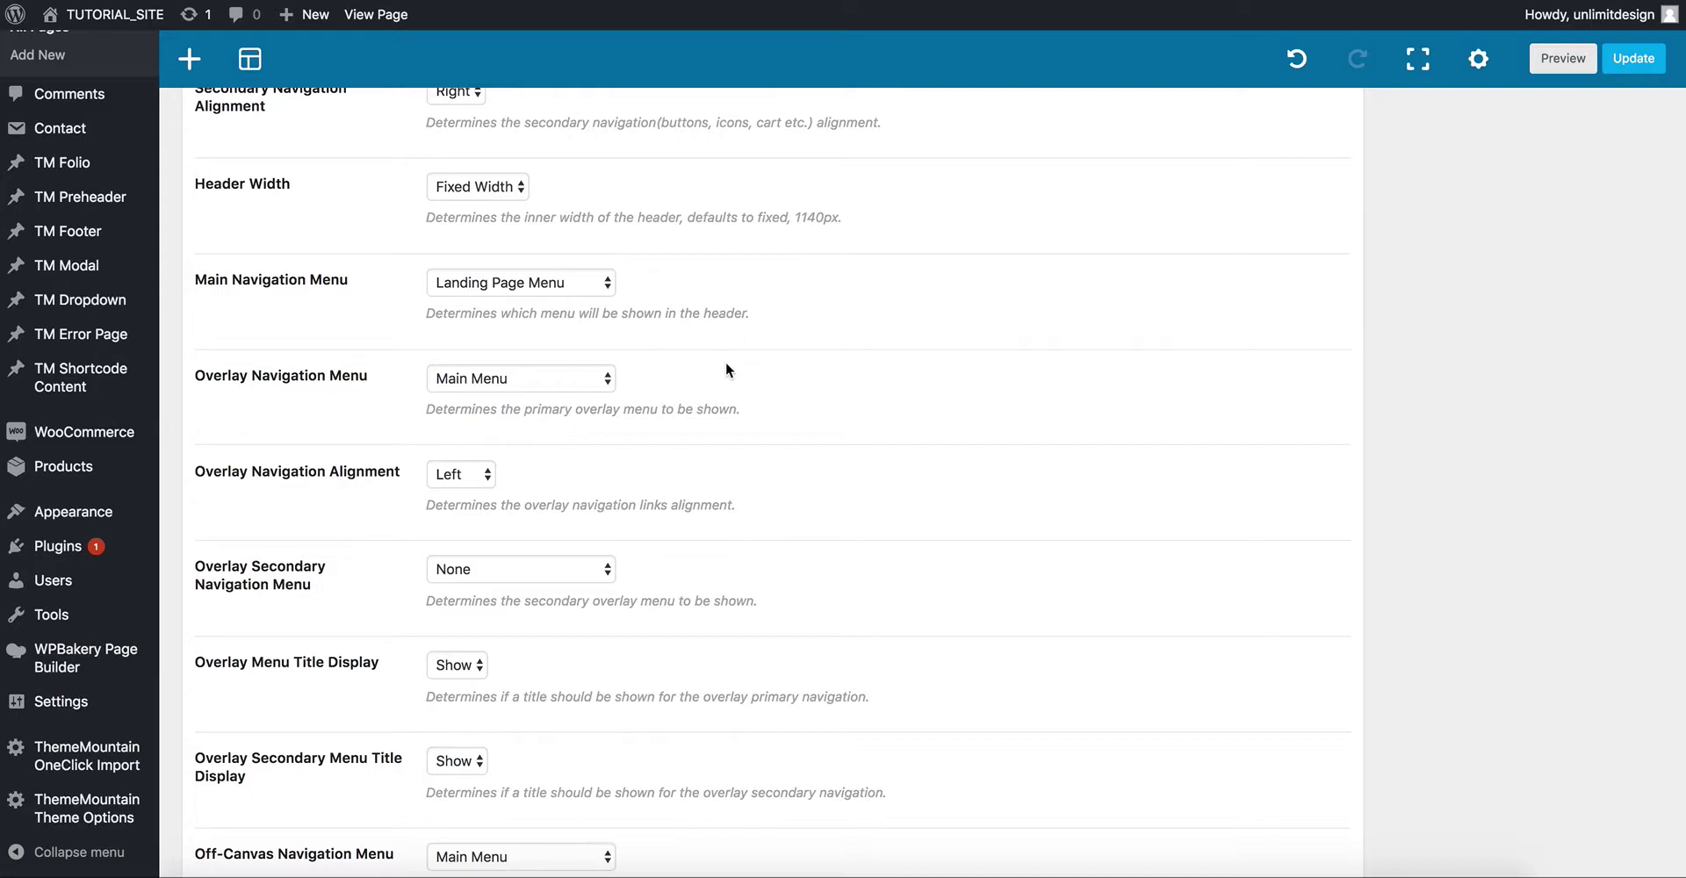
Check which menus are available for the Overlay Navigation Menu.
scroll(725, 363, "down", 1)
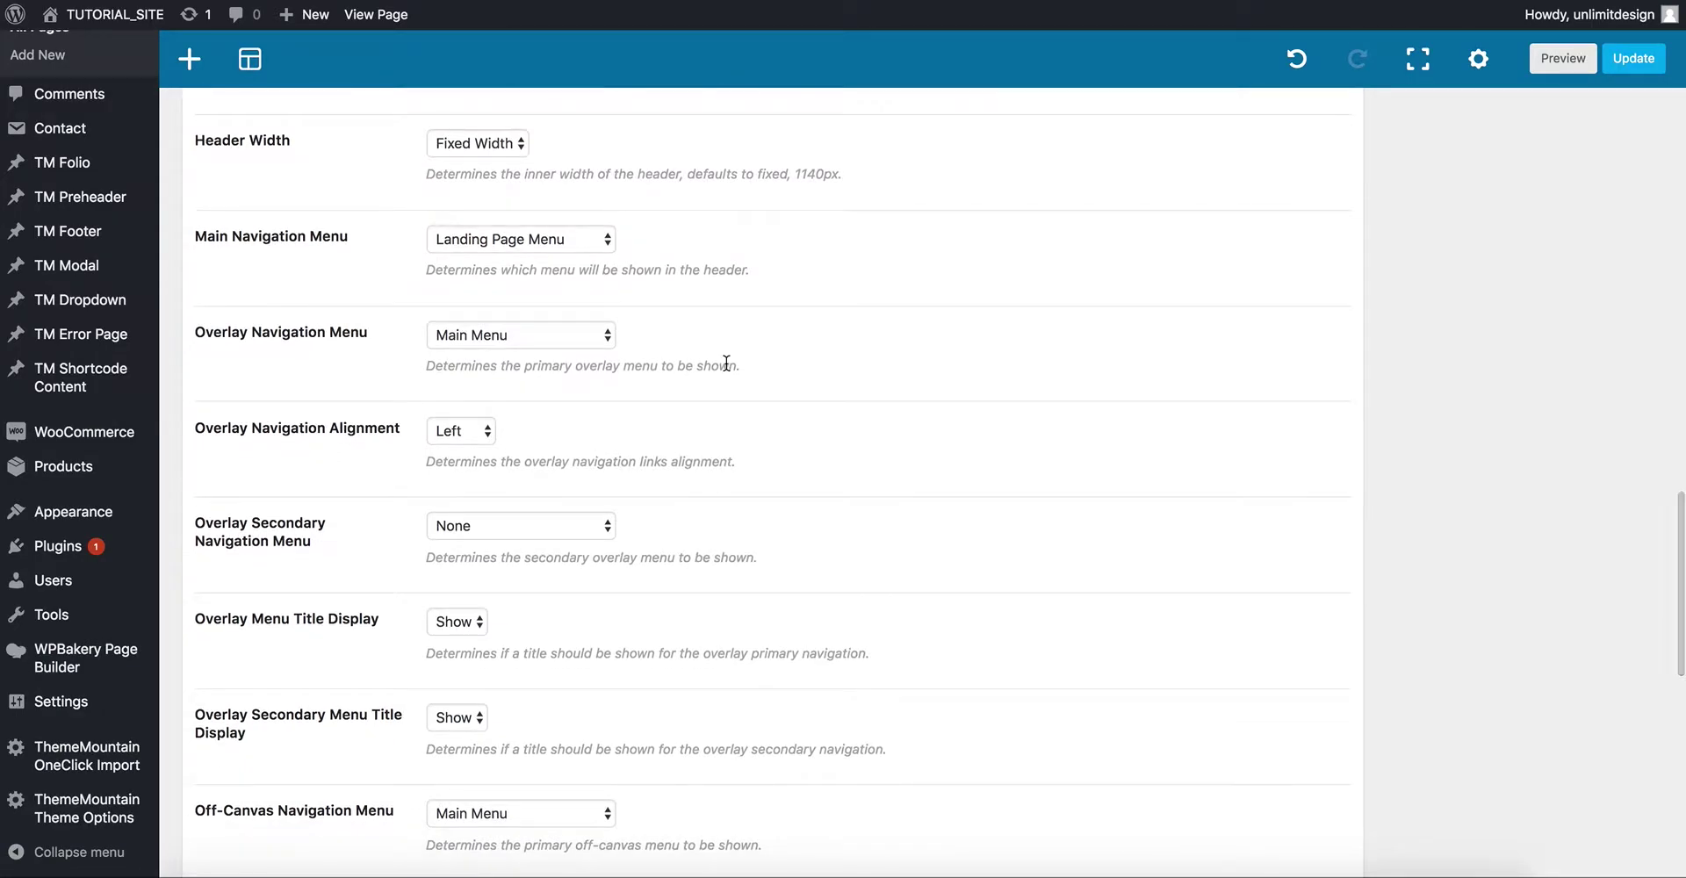
left_click(546, 341)
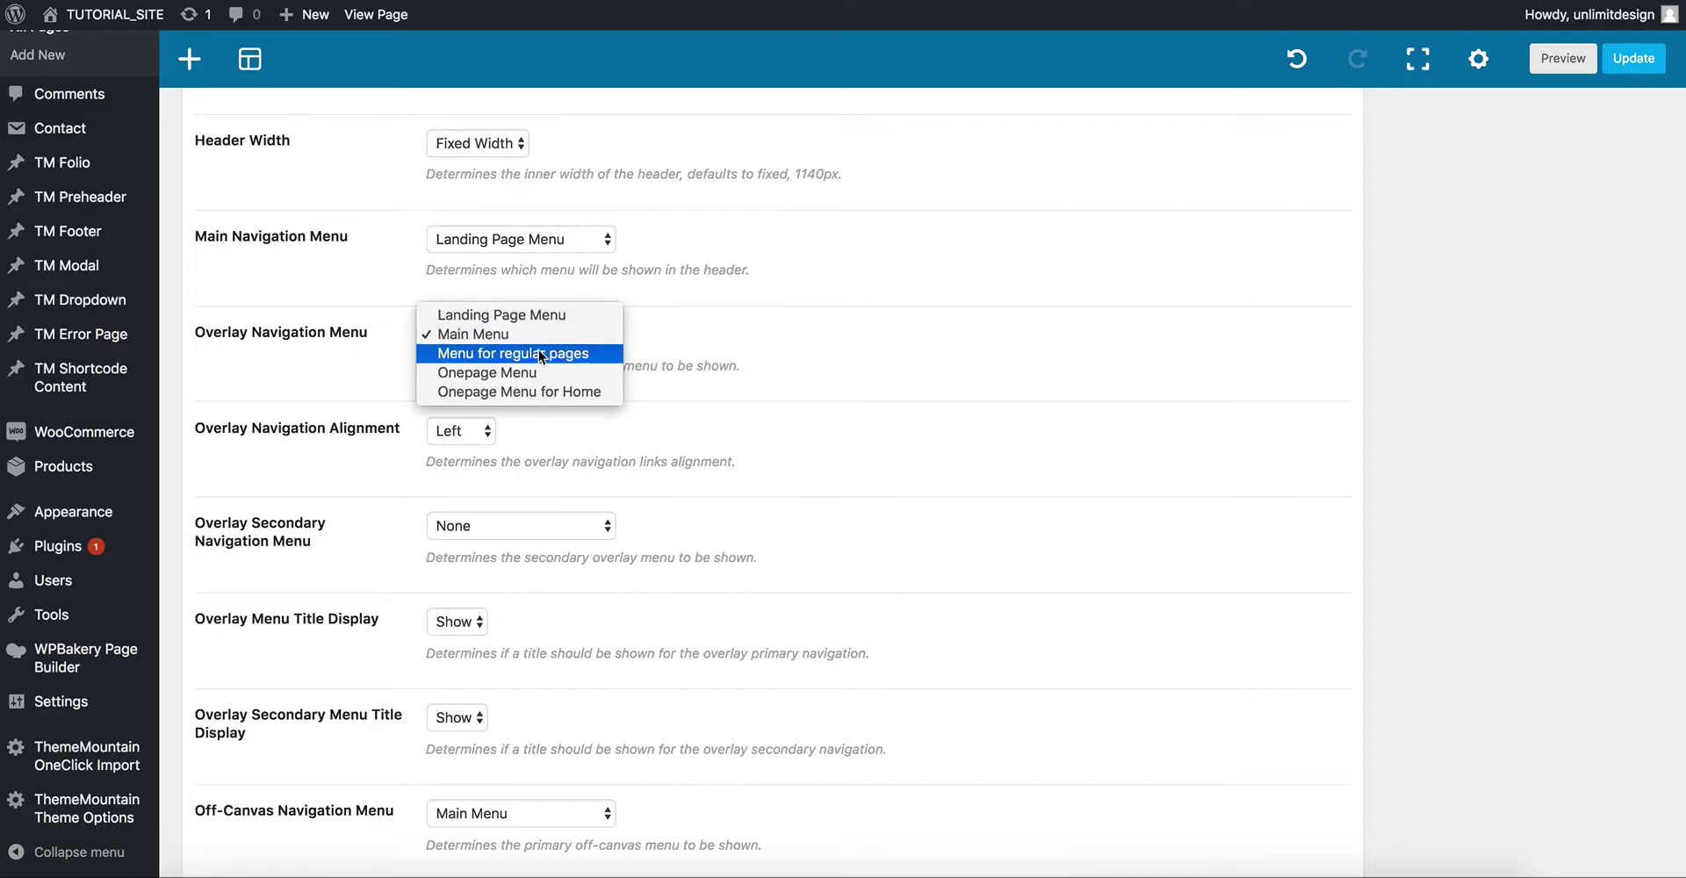
left_click(810, 323)
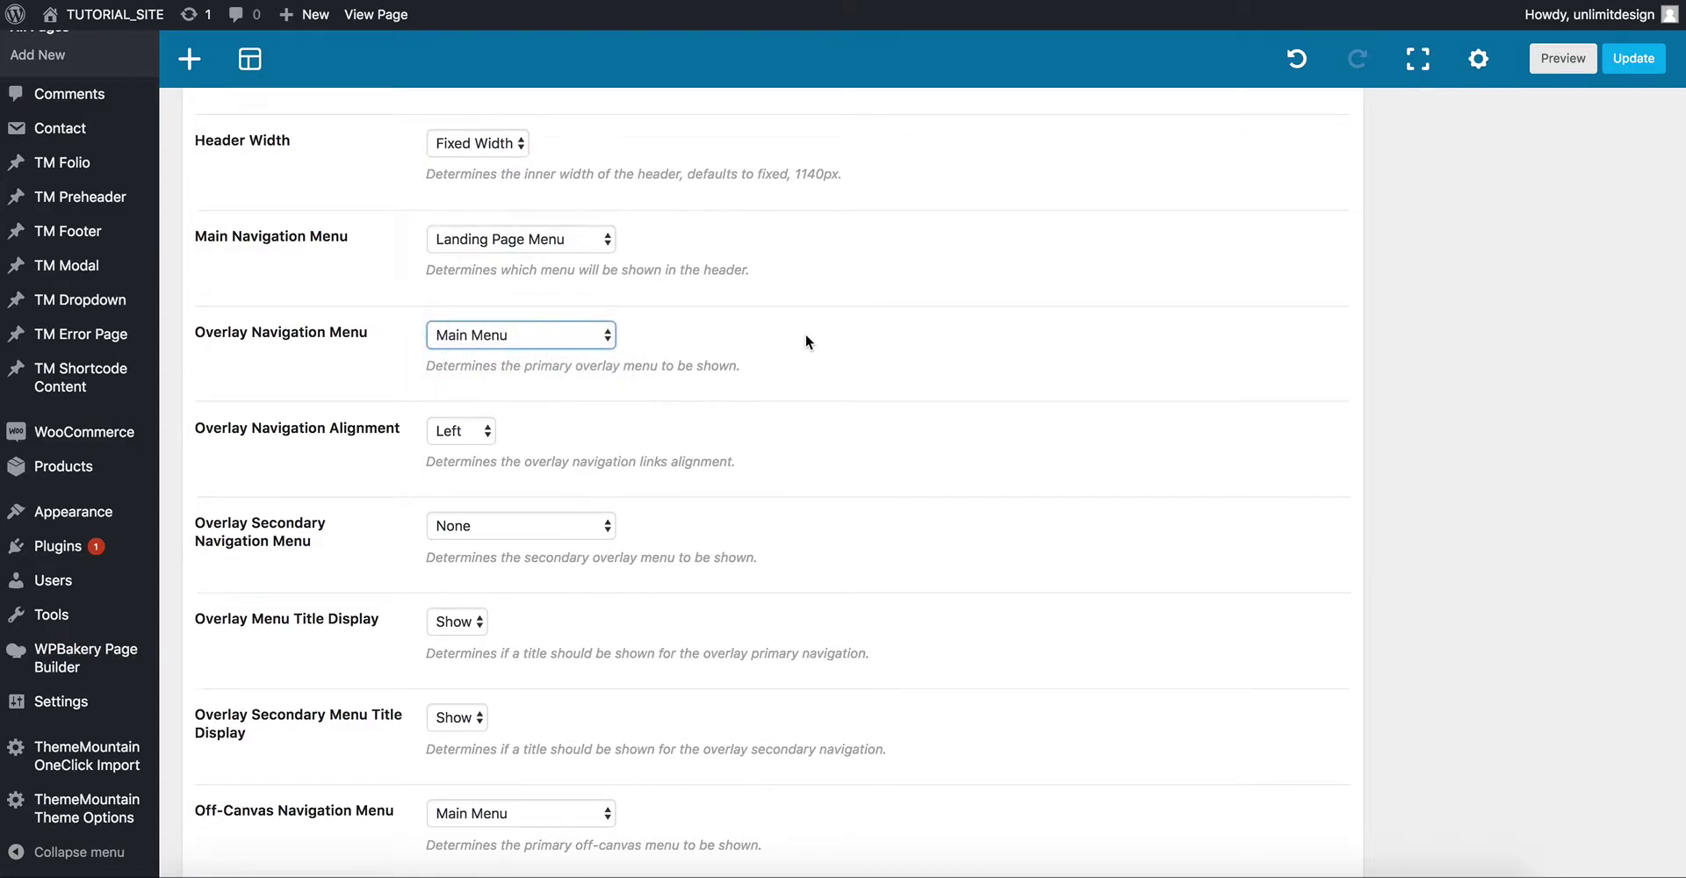
Set the Off-Canvas Navigation Menu to Landing Page Menu and the Off-canvas Navigation Width to 50%.
scroll(806, 338, "down", 3)
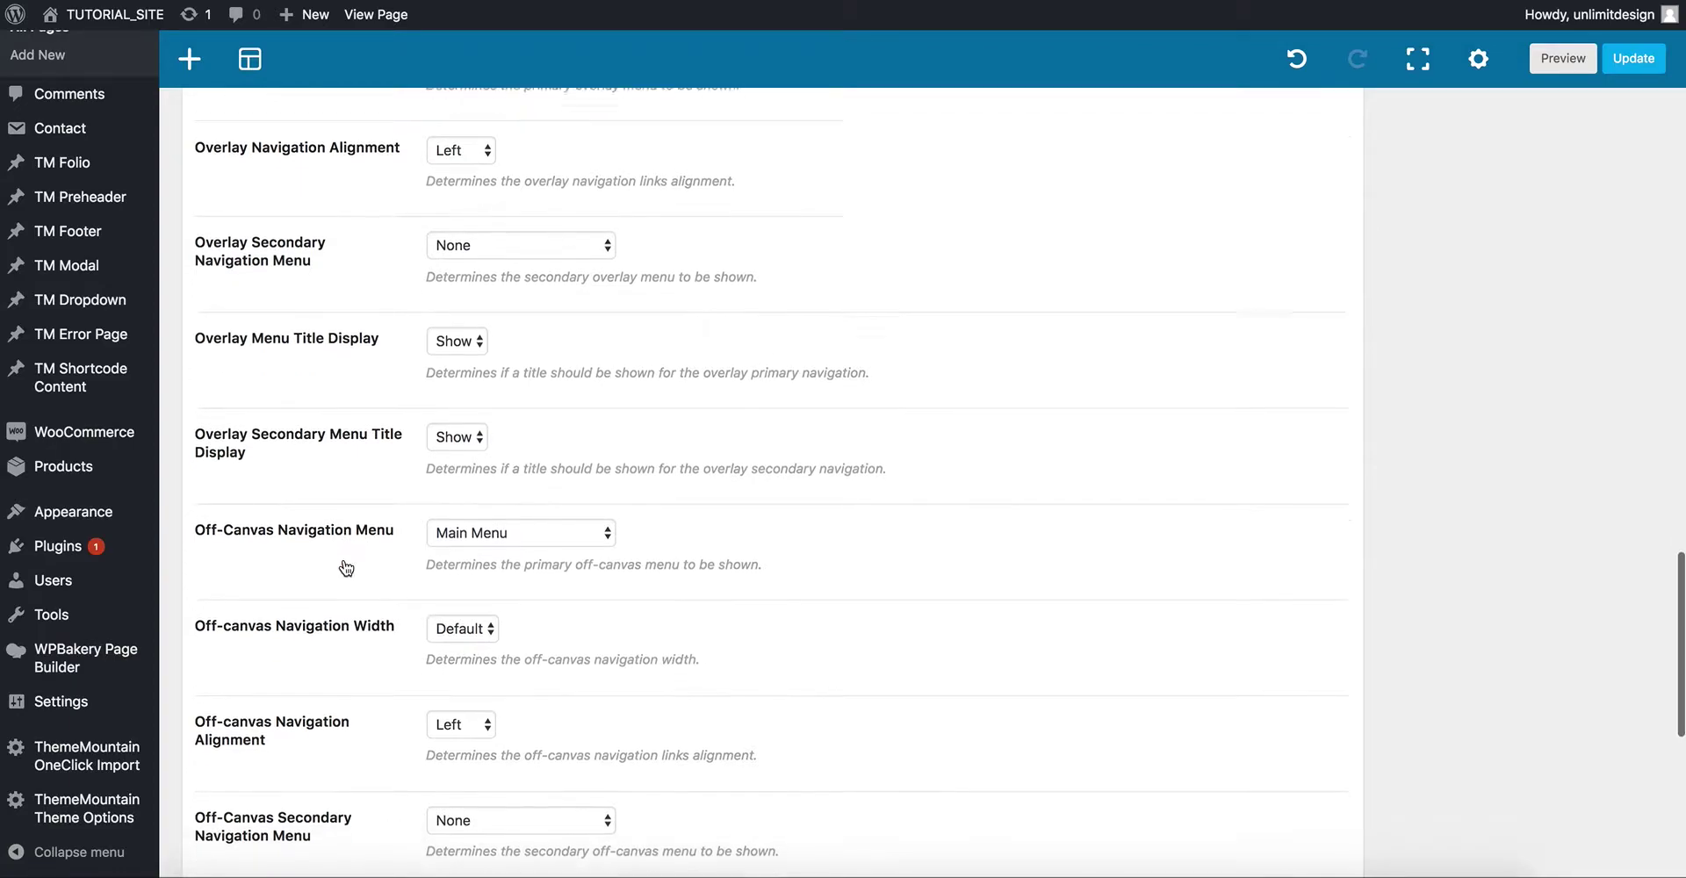
scroll(347, 492, "down", 1)
left_click(492, 463)
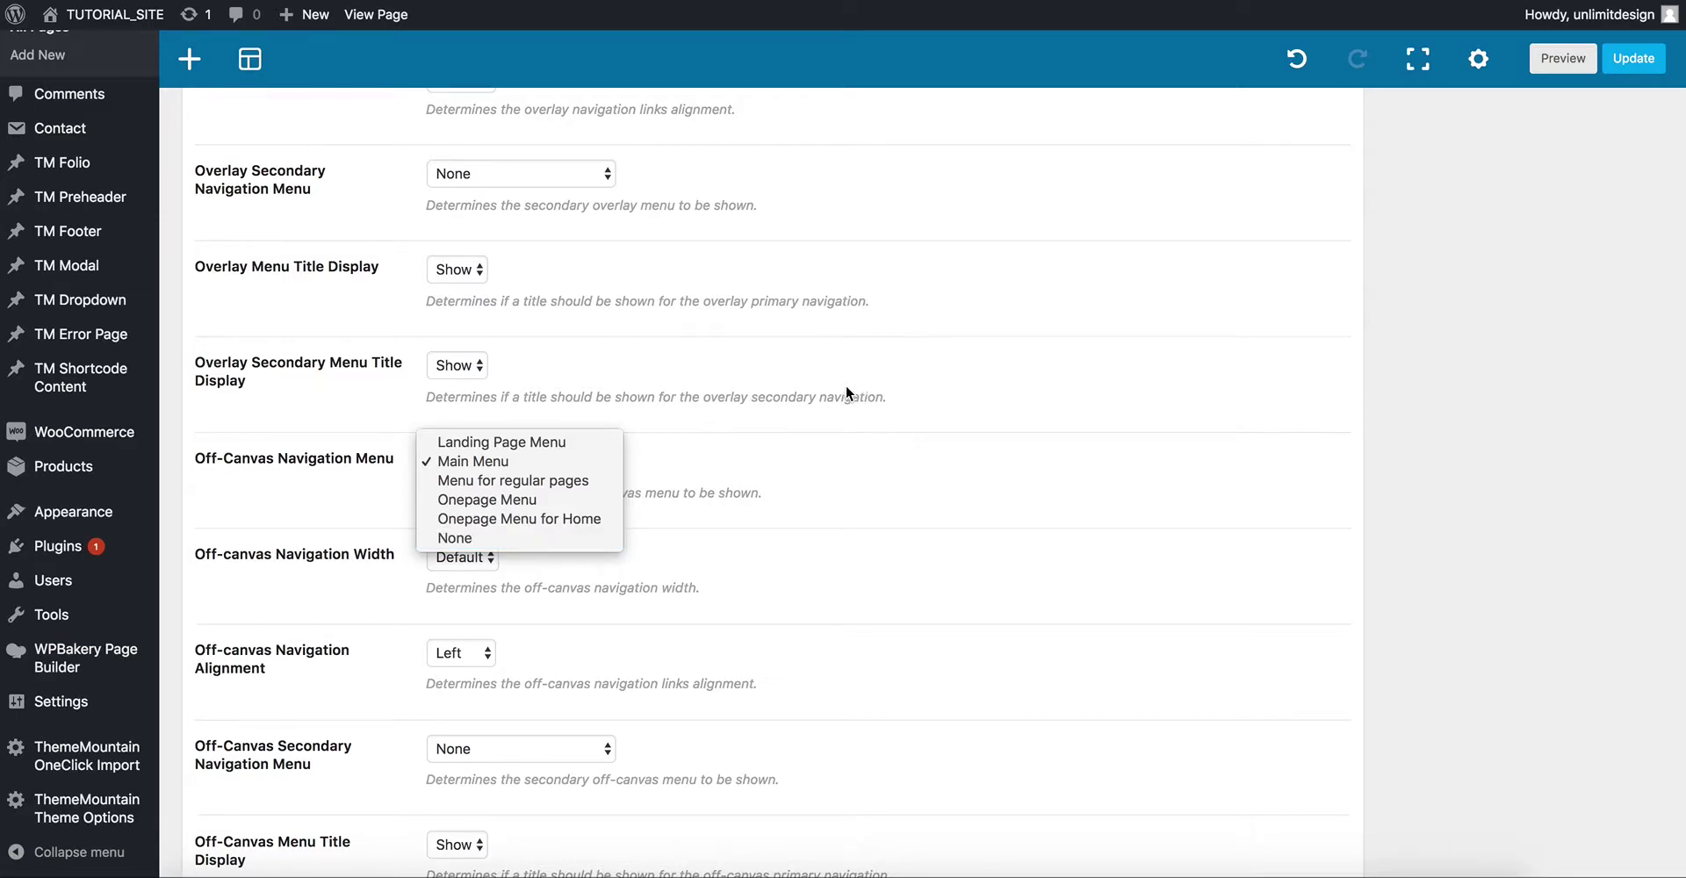
left_click(565, 440)
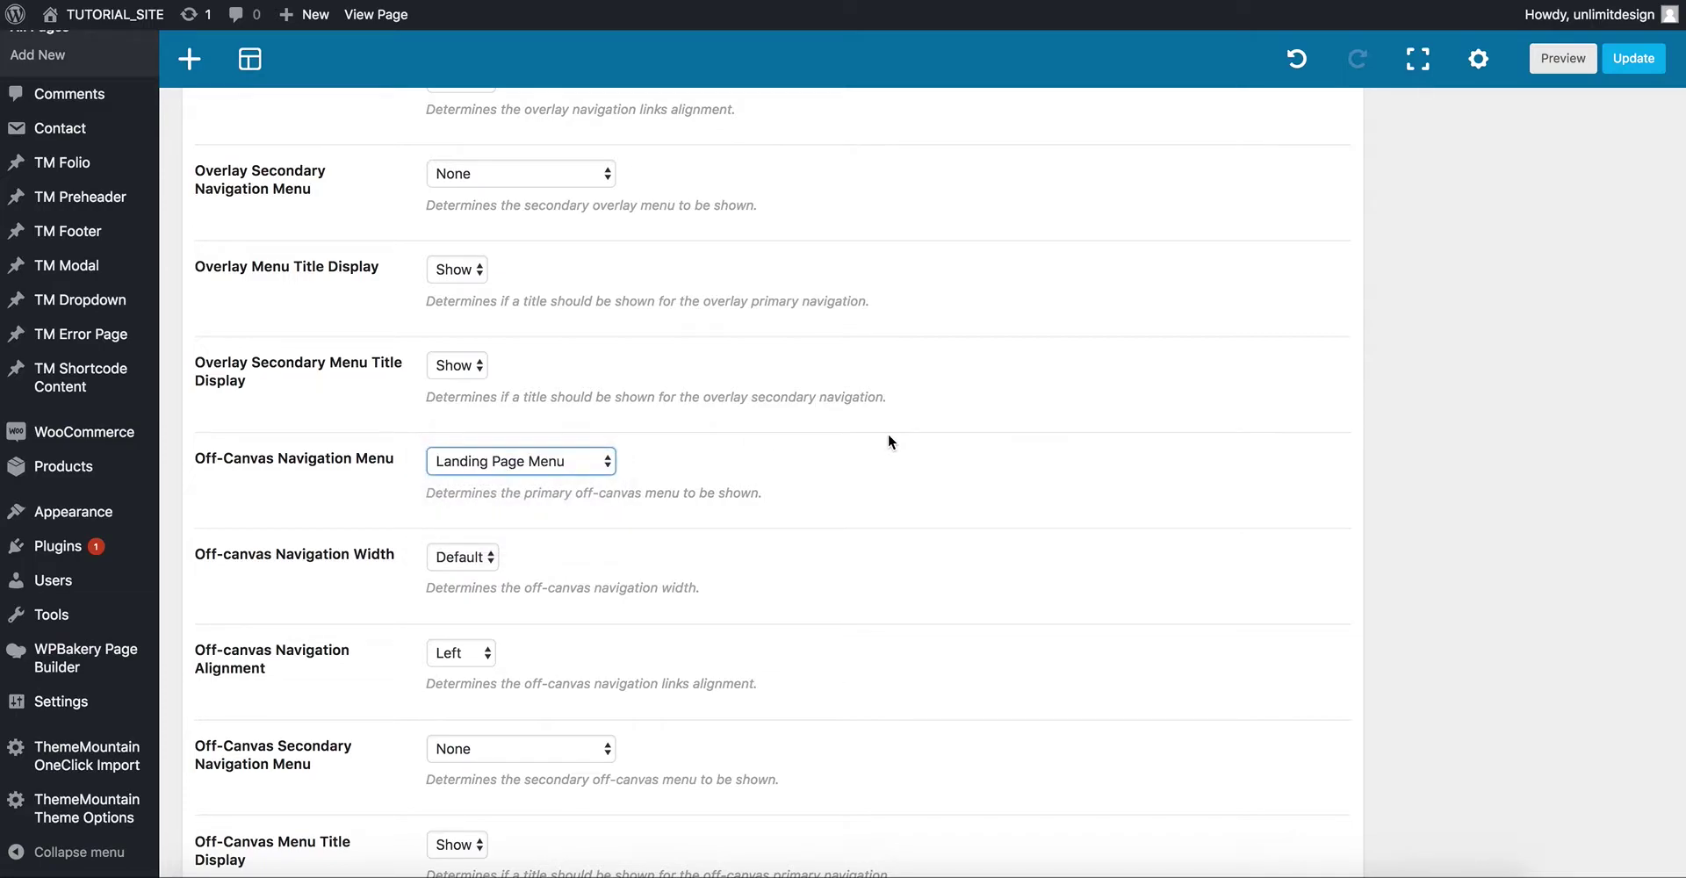
scroll(903, 436, "down", 3)
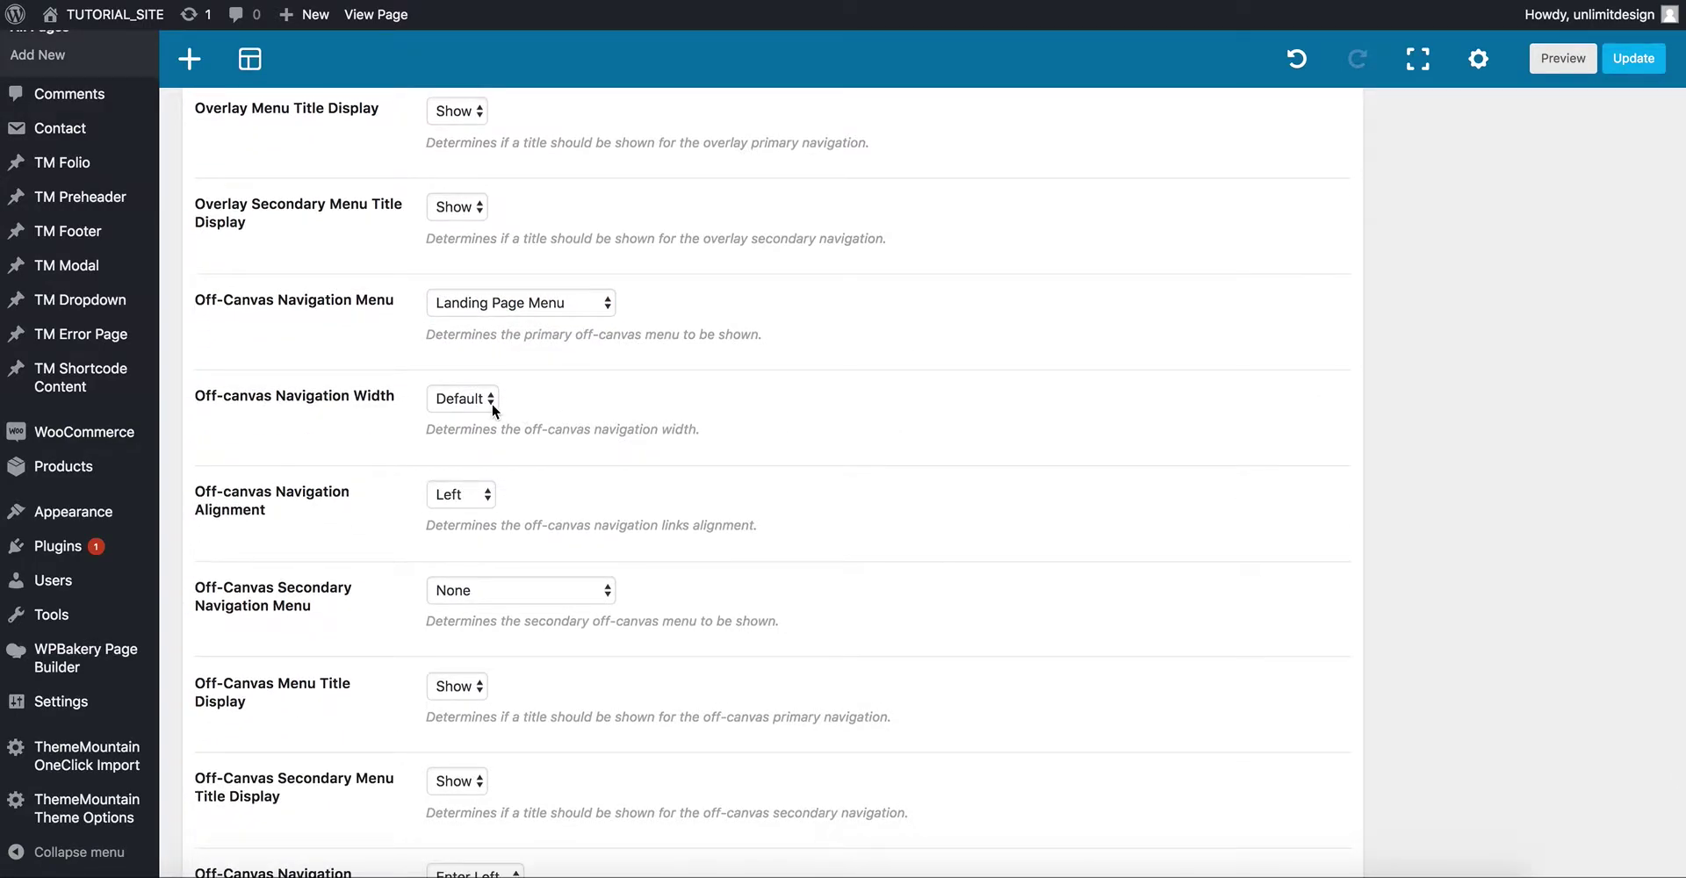
left_click(492, 404)
left_click(483, 417)
Set the Off-Canvas Menu Title Display to Hide and the Off-Canvas Navigation Animation to Nav push in.
scroll(750, 411, "down", 3)
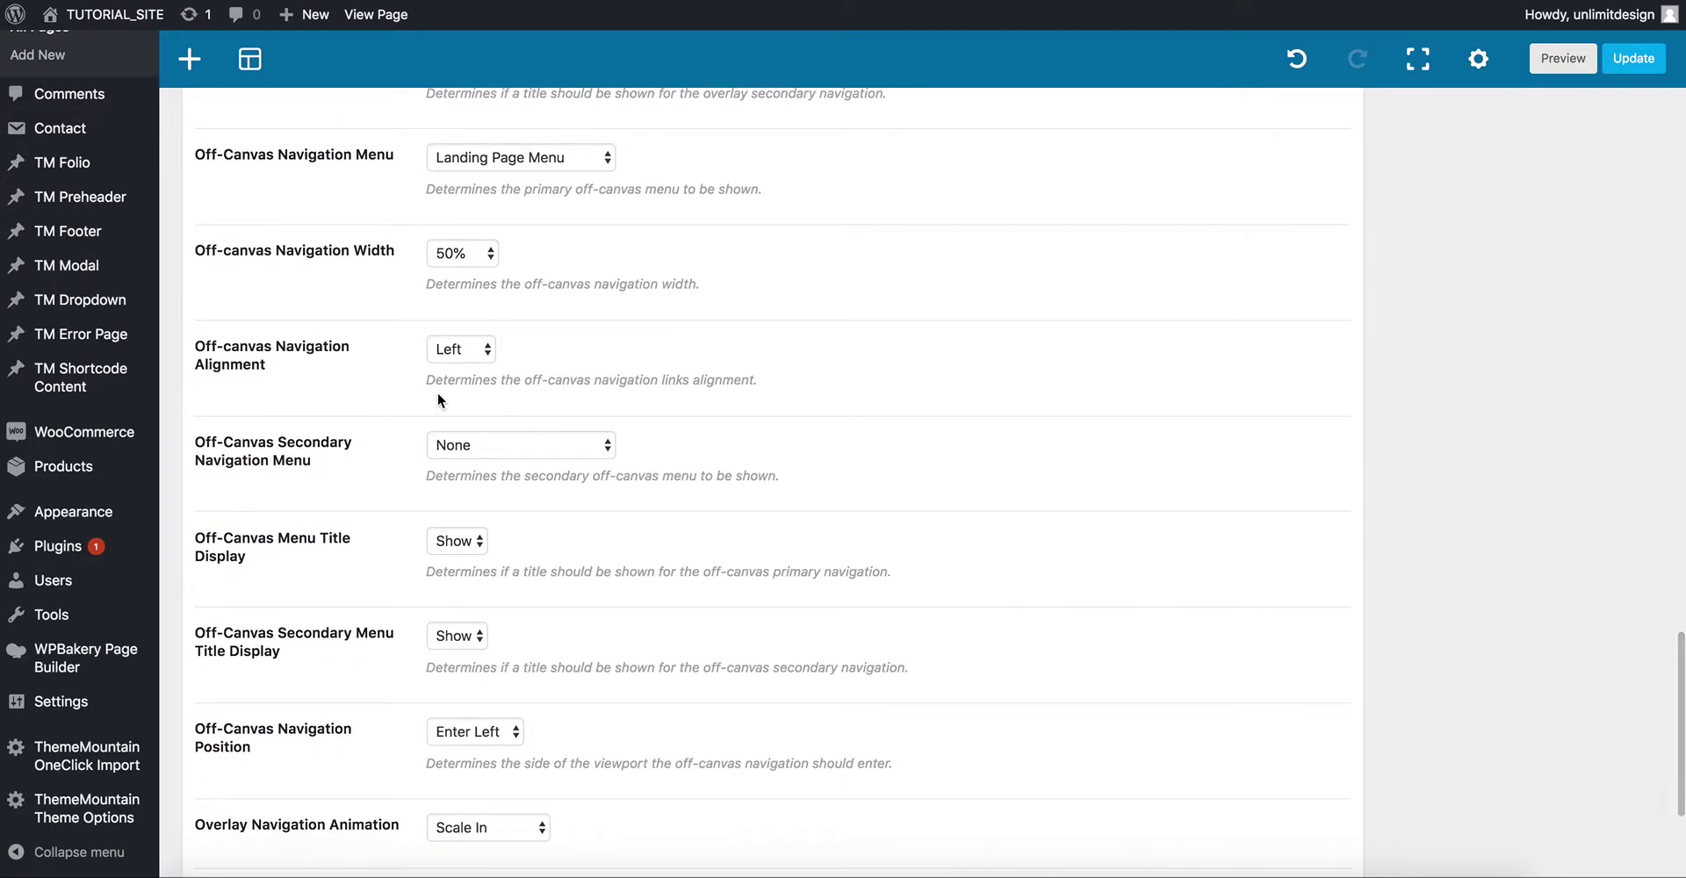
scroll(364, 457, "down", 1)
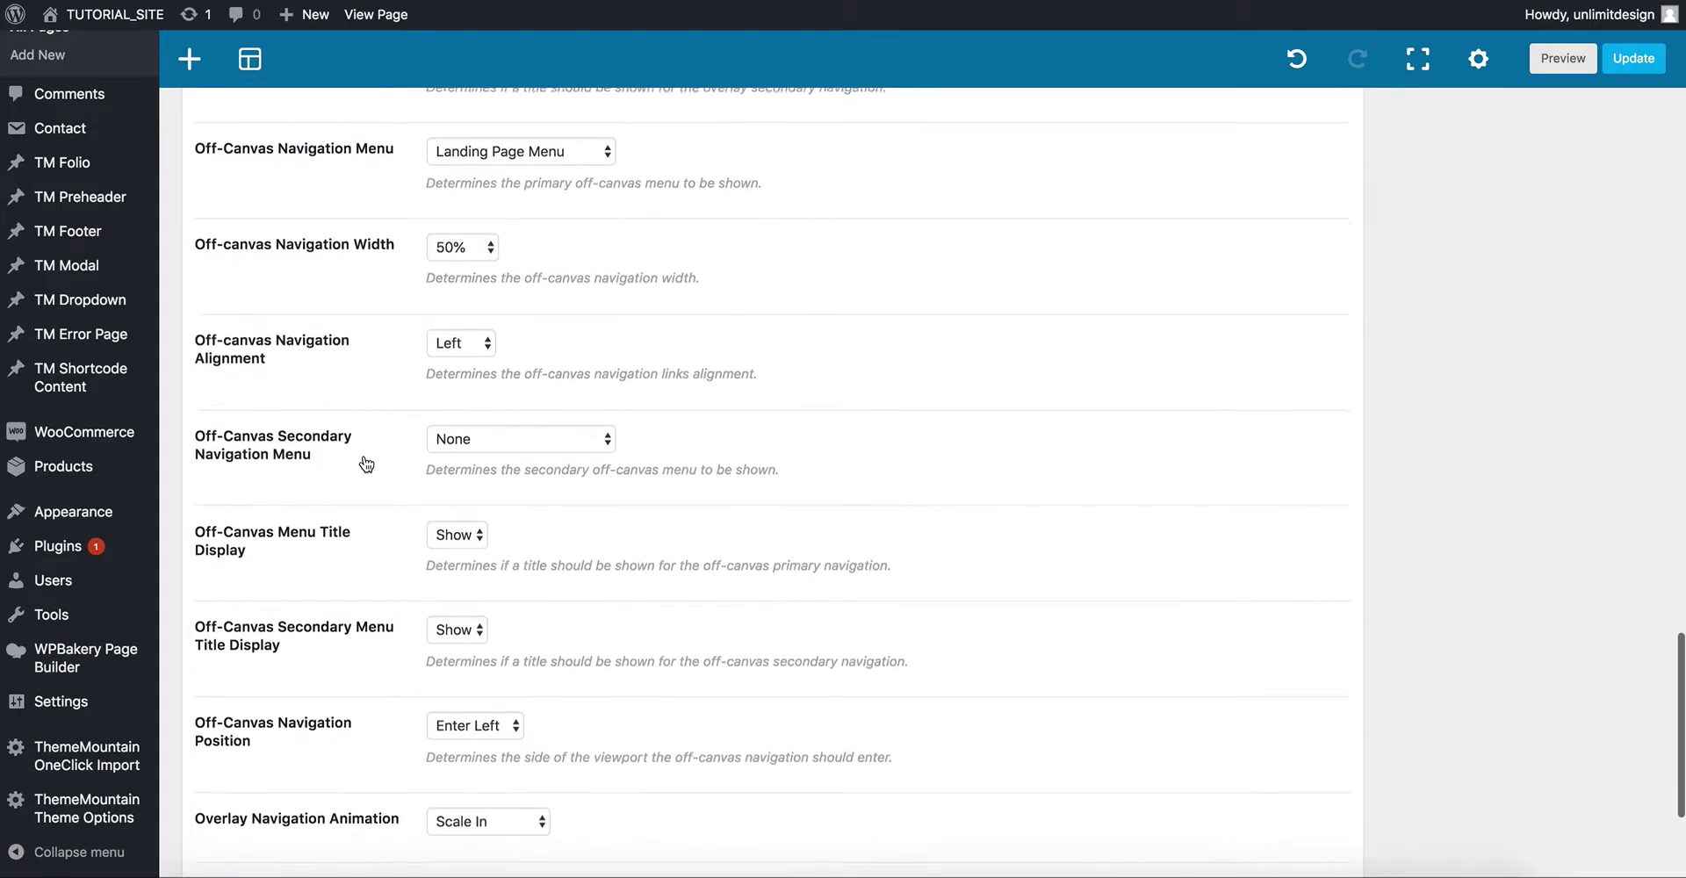
scroll(363, 463, "down", 3)
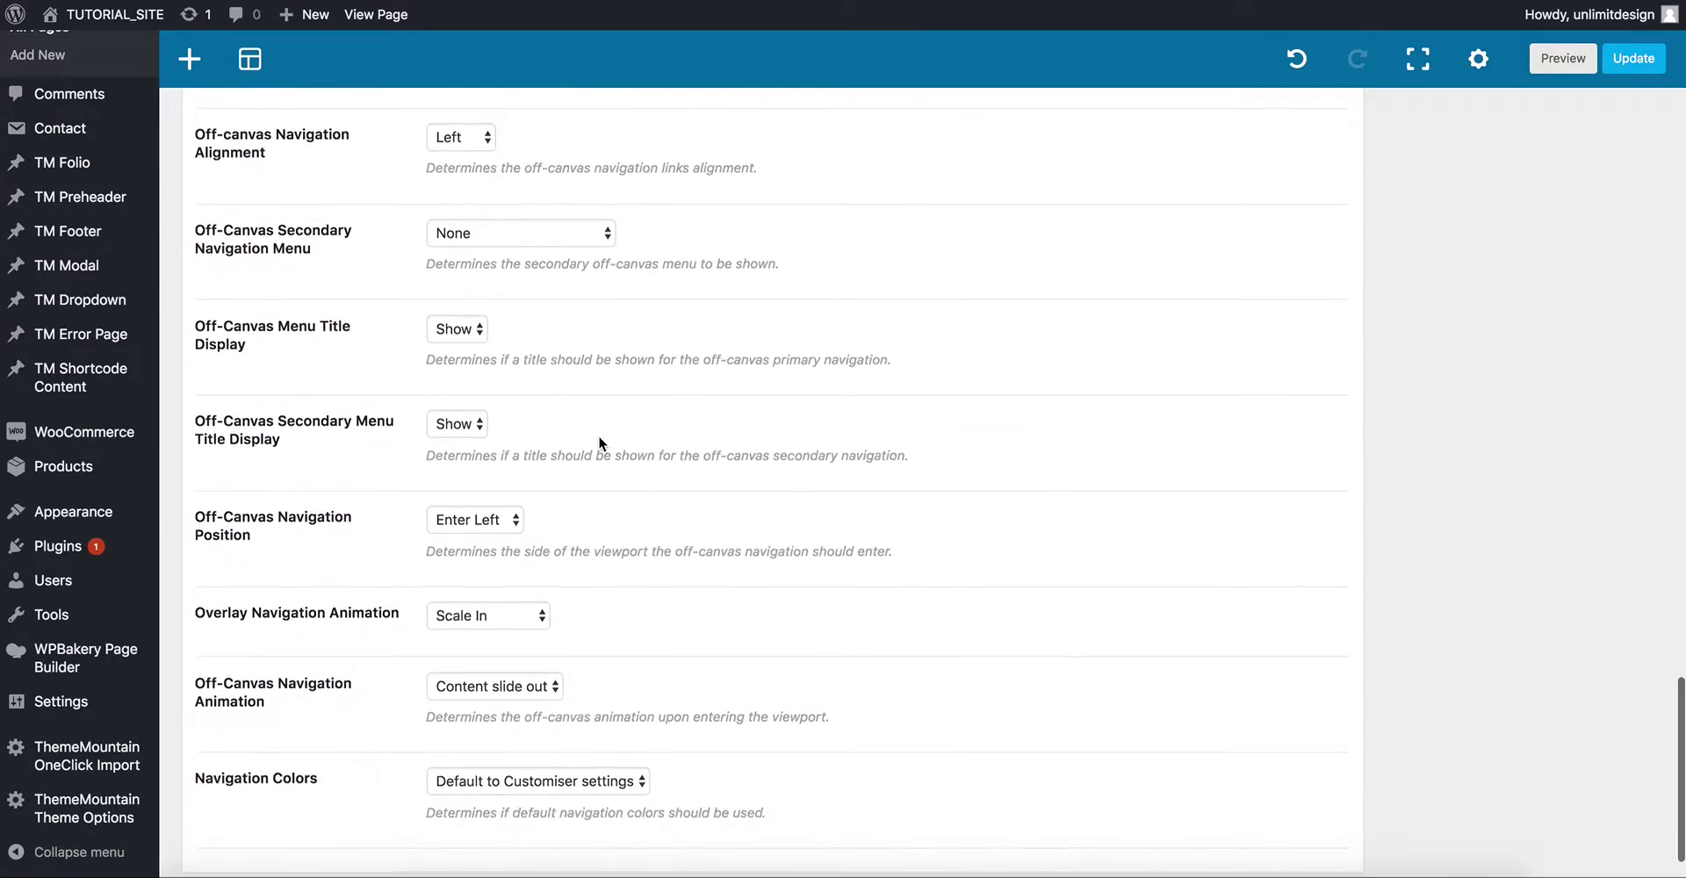
left_click(451, 331)
left_click(452, 345)
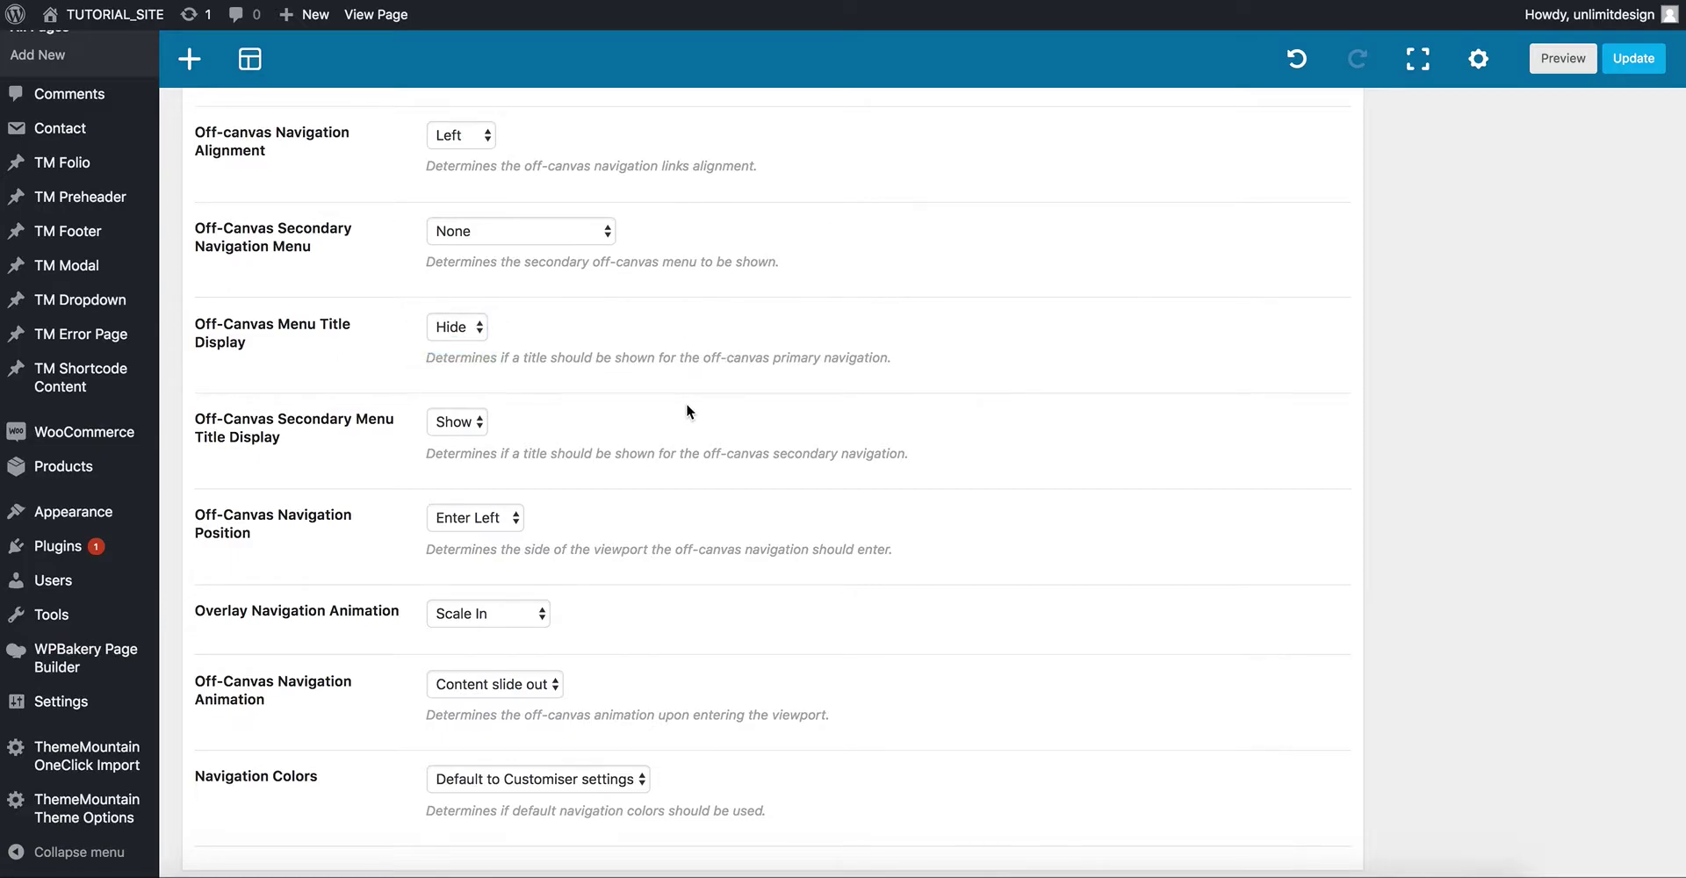
scroll(686, 404, "down", 2)
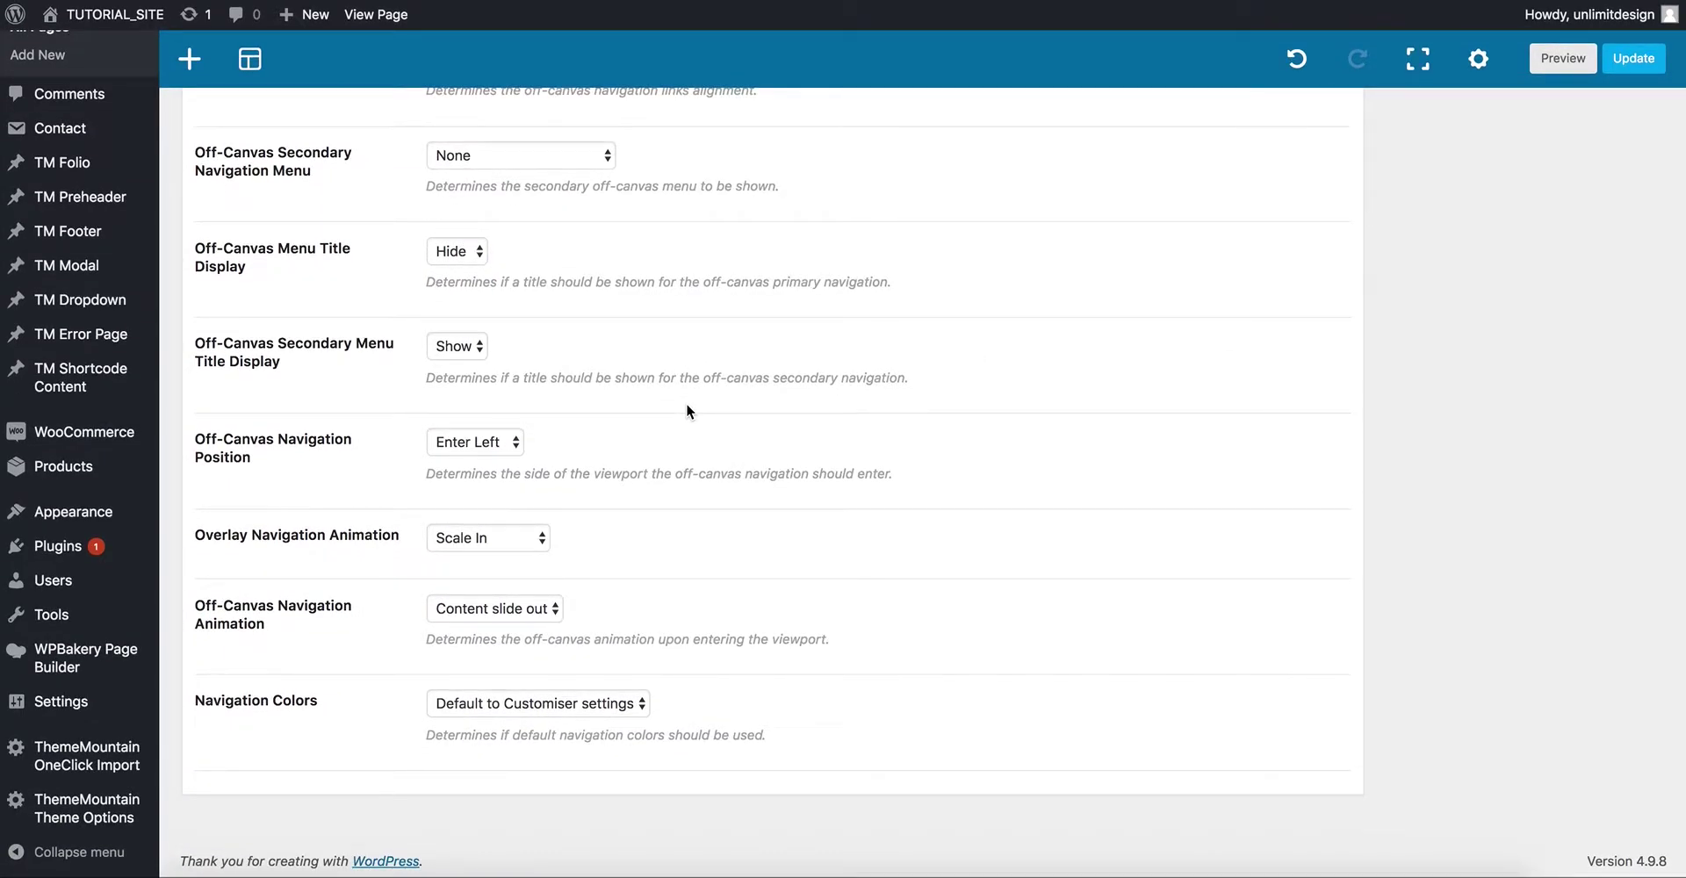
left_click(546, 611)
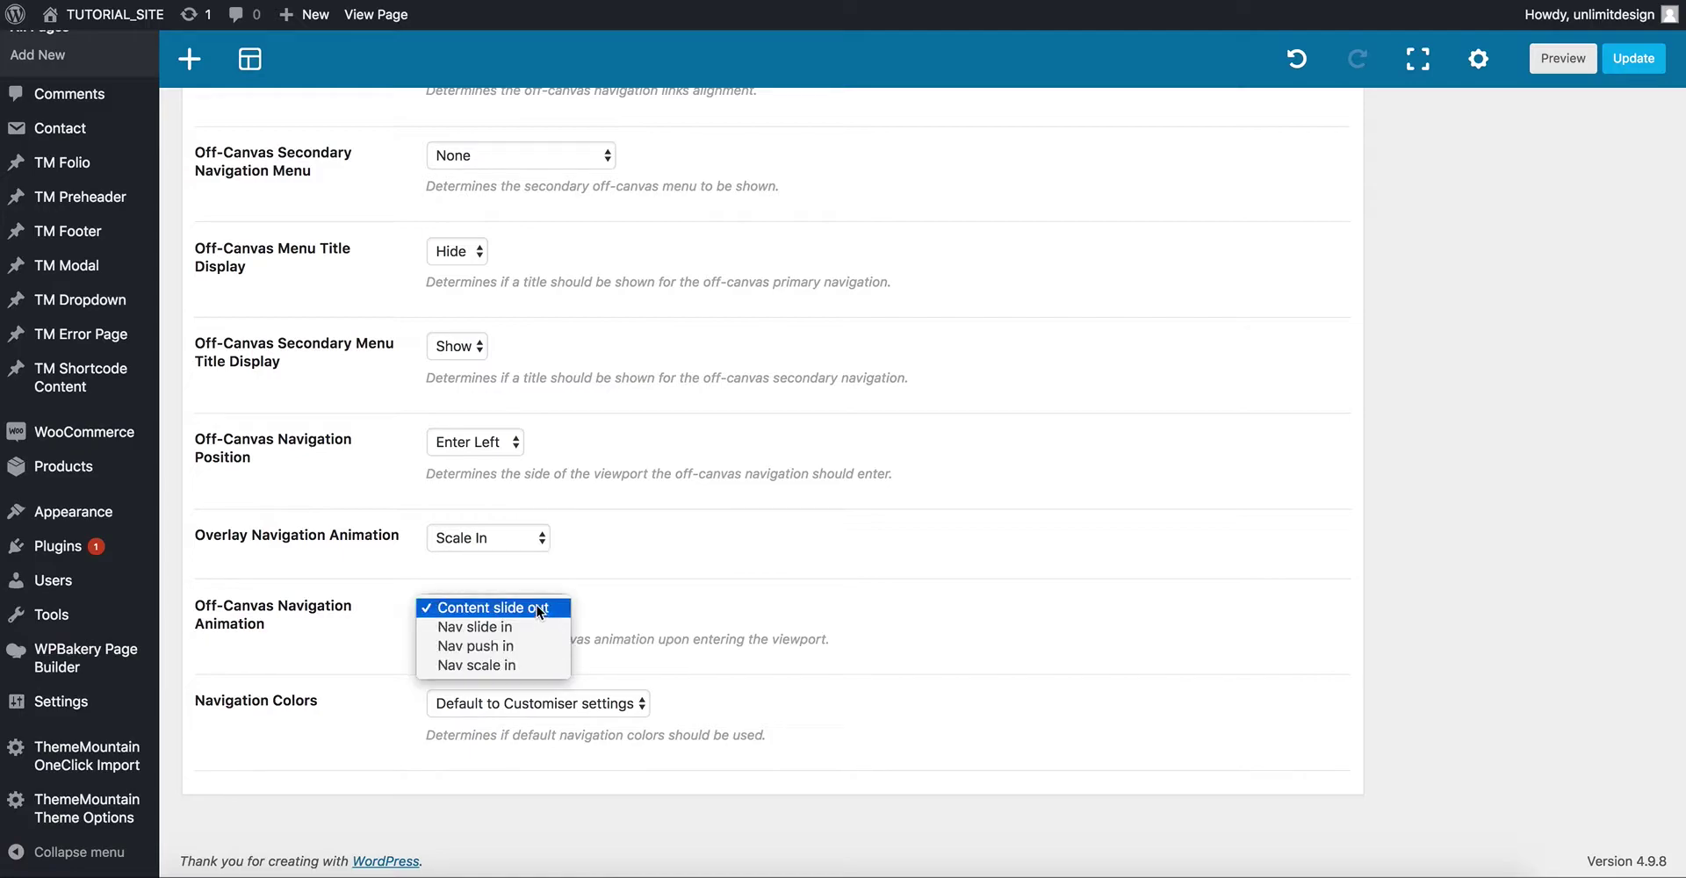
left_click(530, 645)
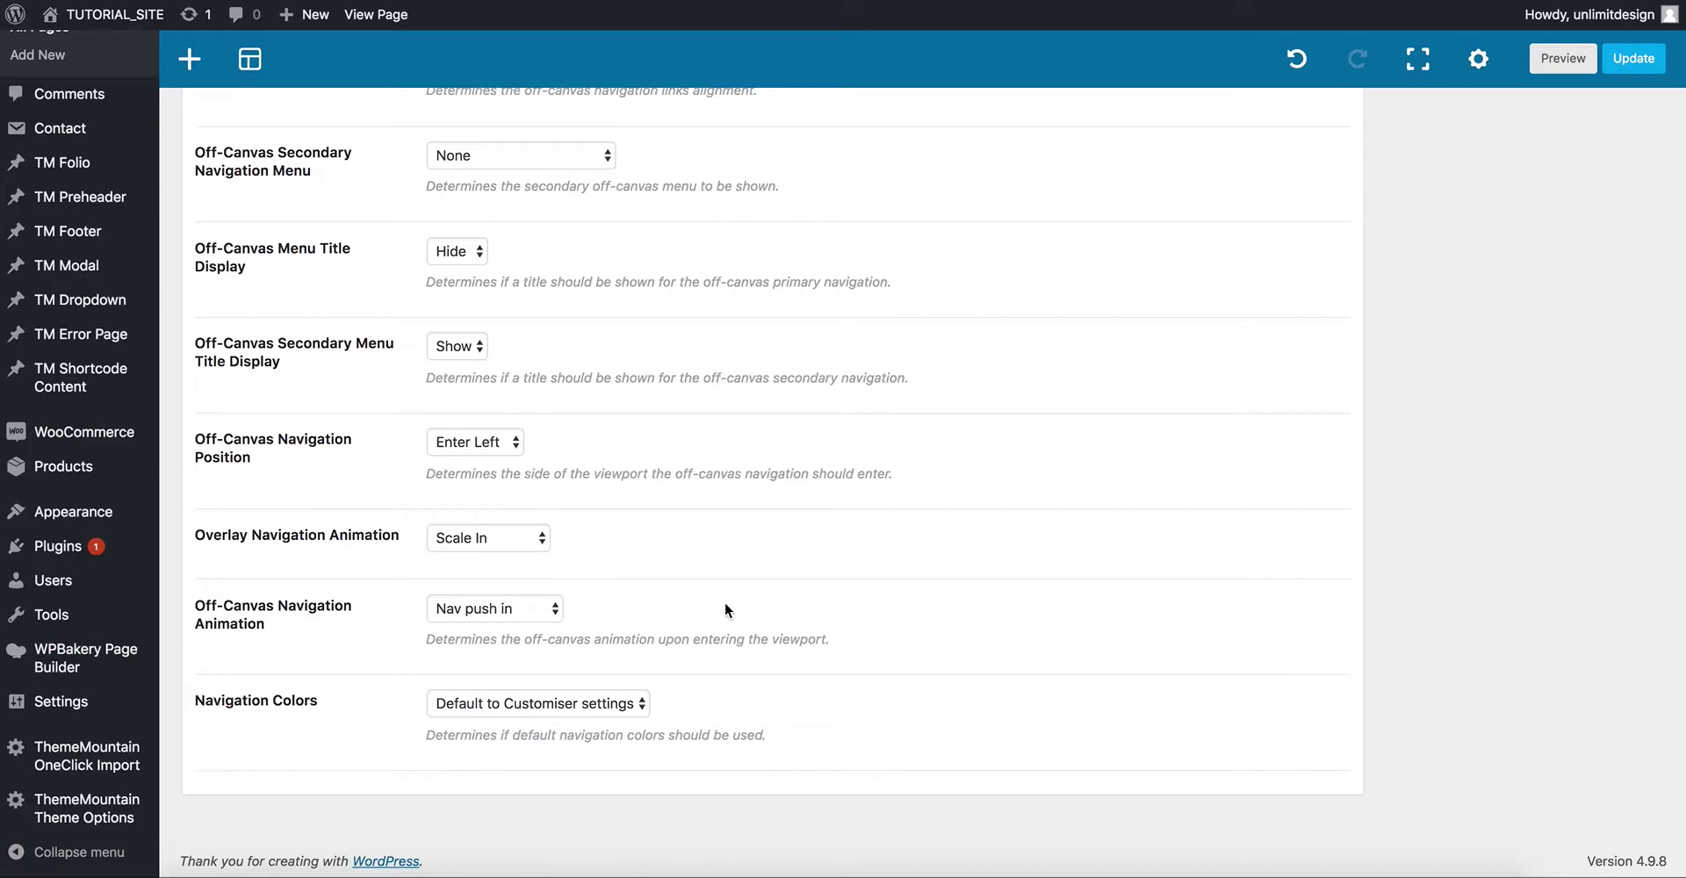
Override the navigation colors for this page and set the Top Header Navigation Color to white with 0.6 opacity.
left_click(578, 709)
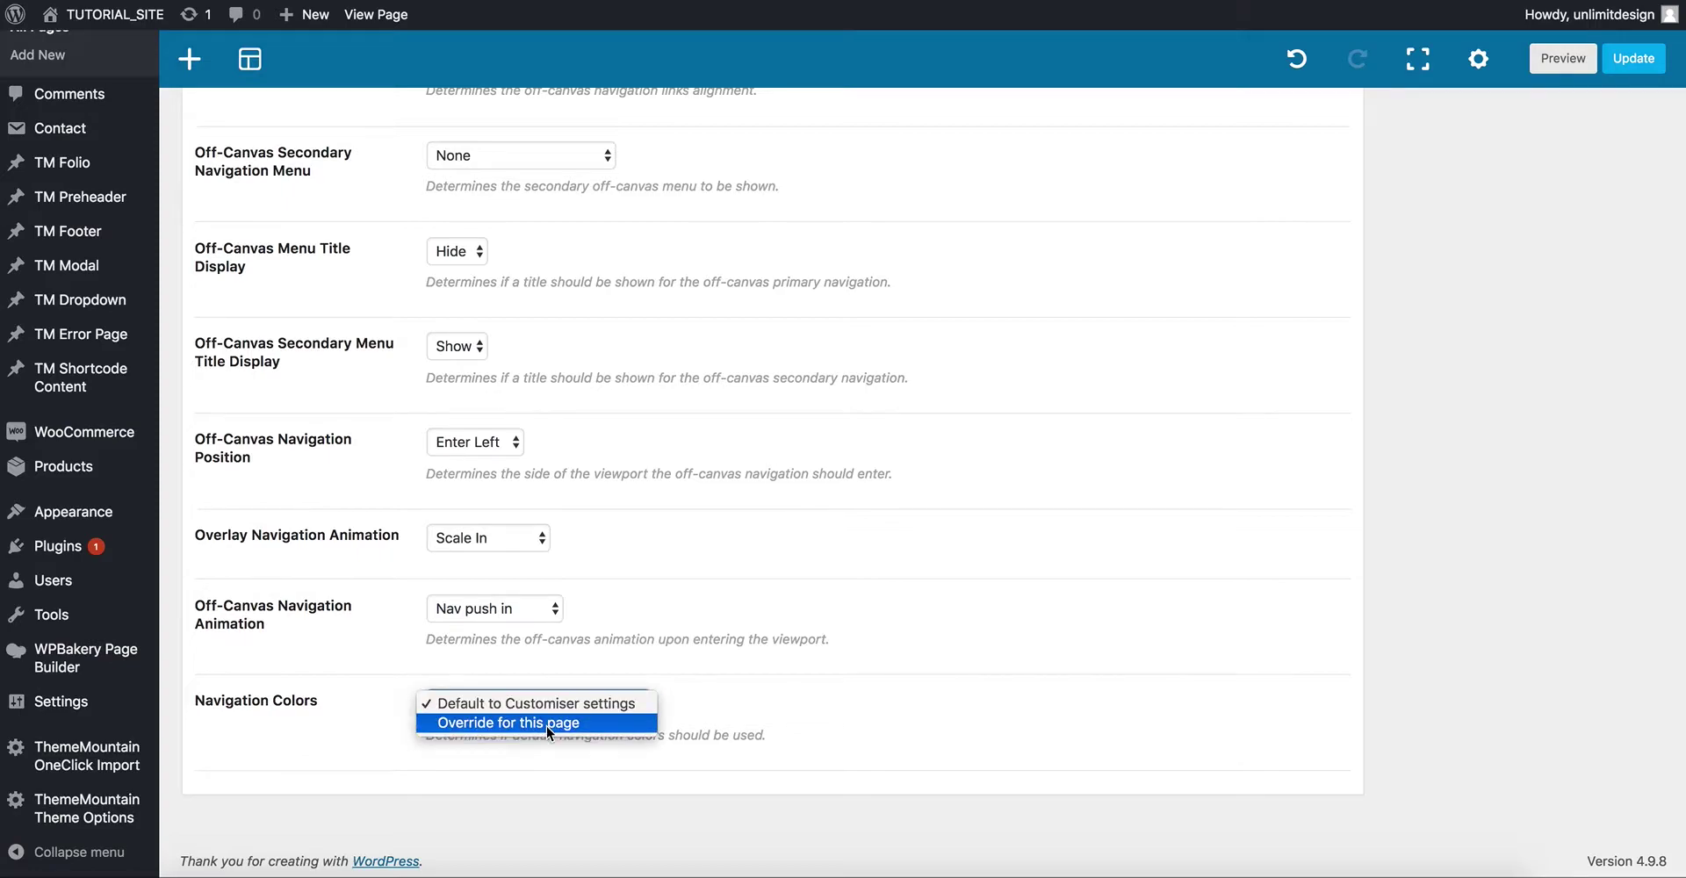
left_click(547, 725)
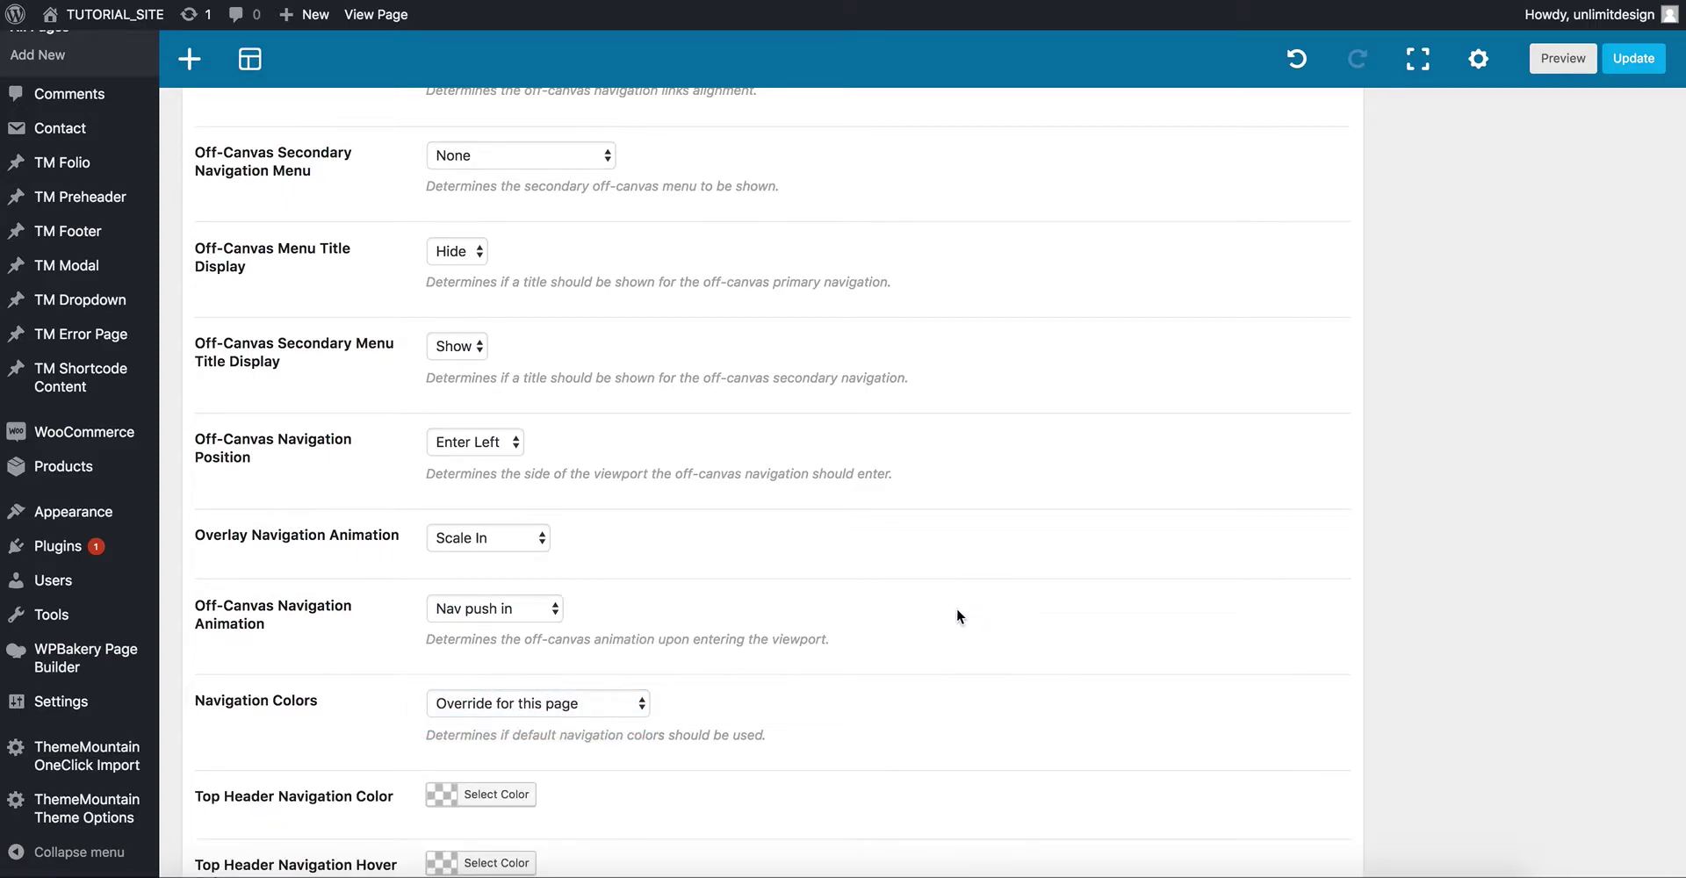
scroll(915, 611, "down", 3)
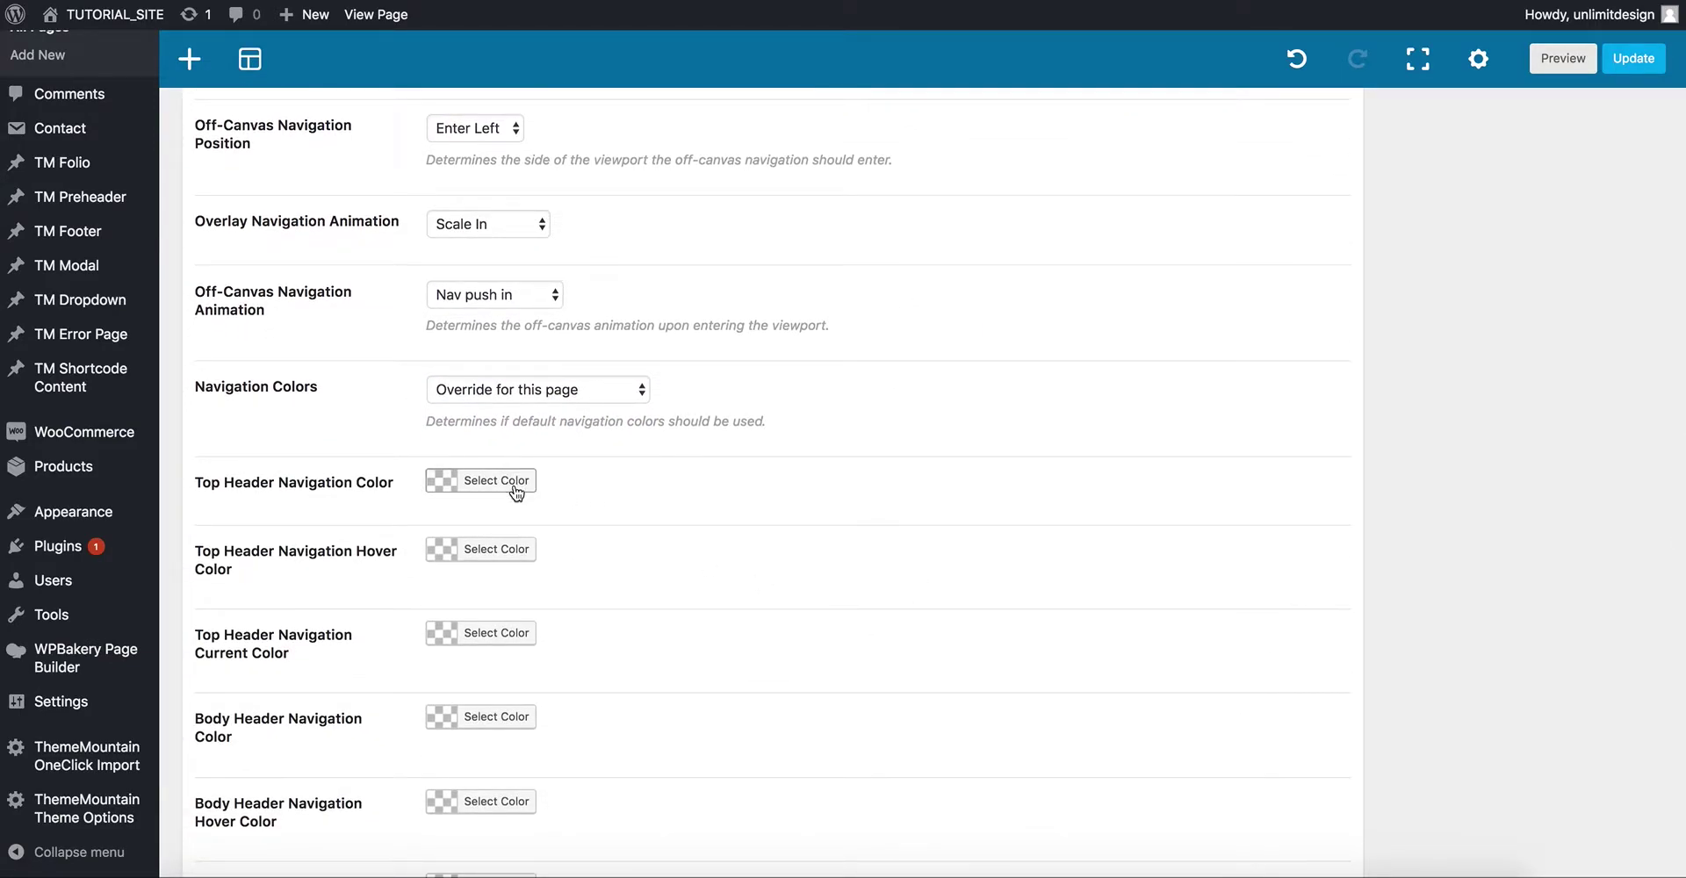
left_click(516, 483)
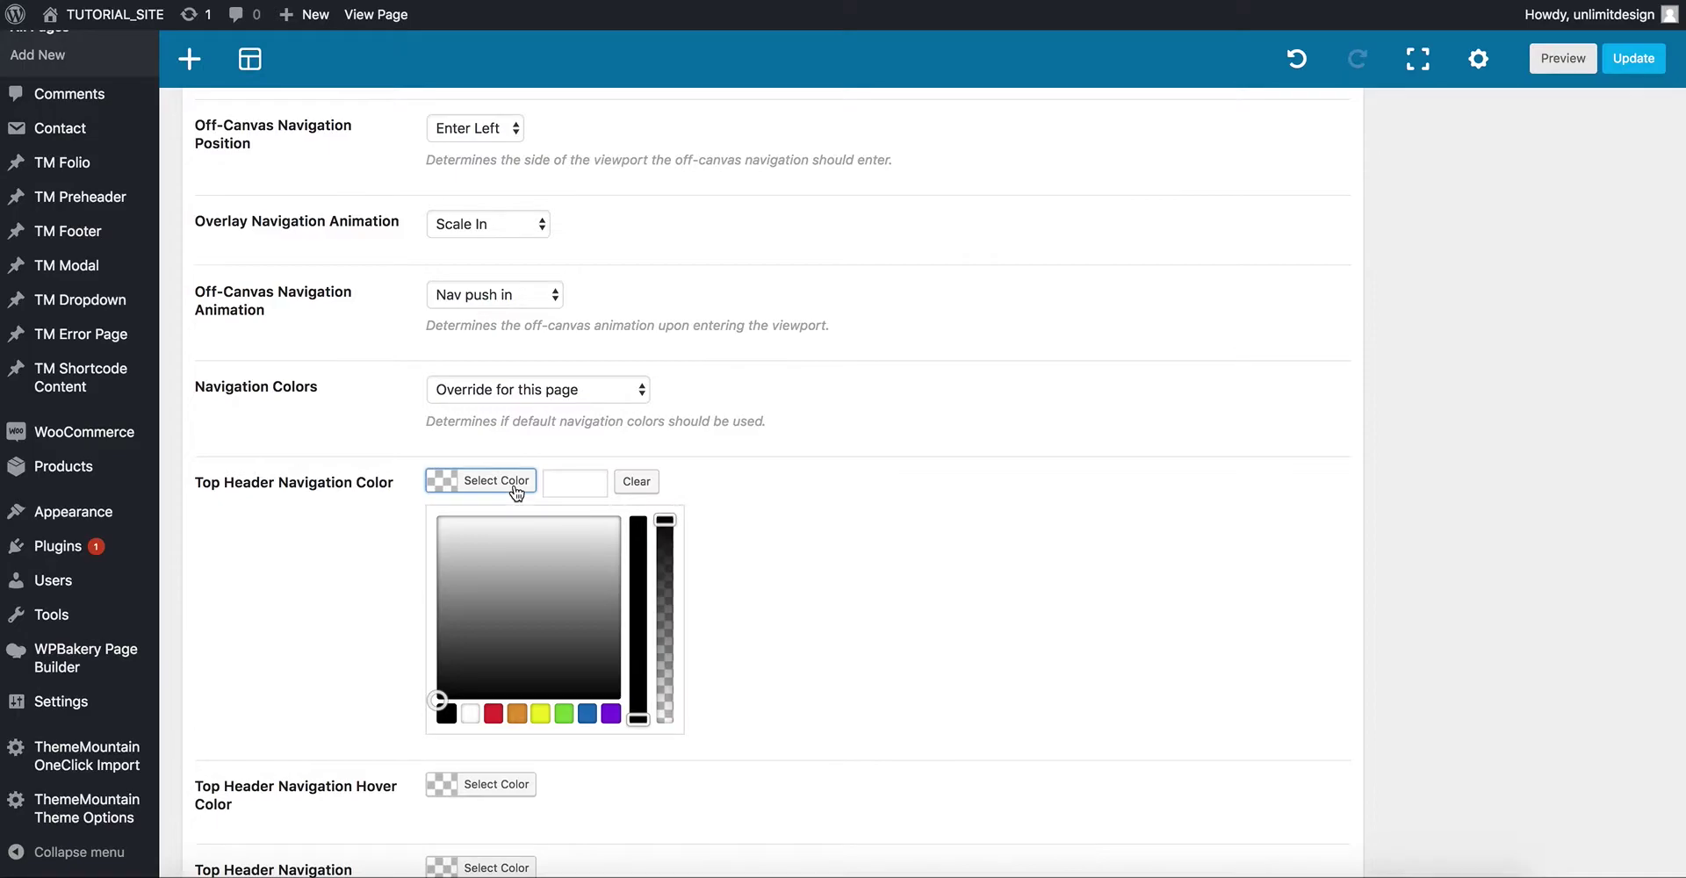
left_click(470, 713)
left_click_drag(665, 667, 665, 602)
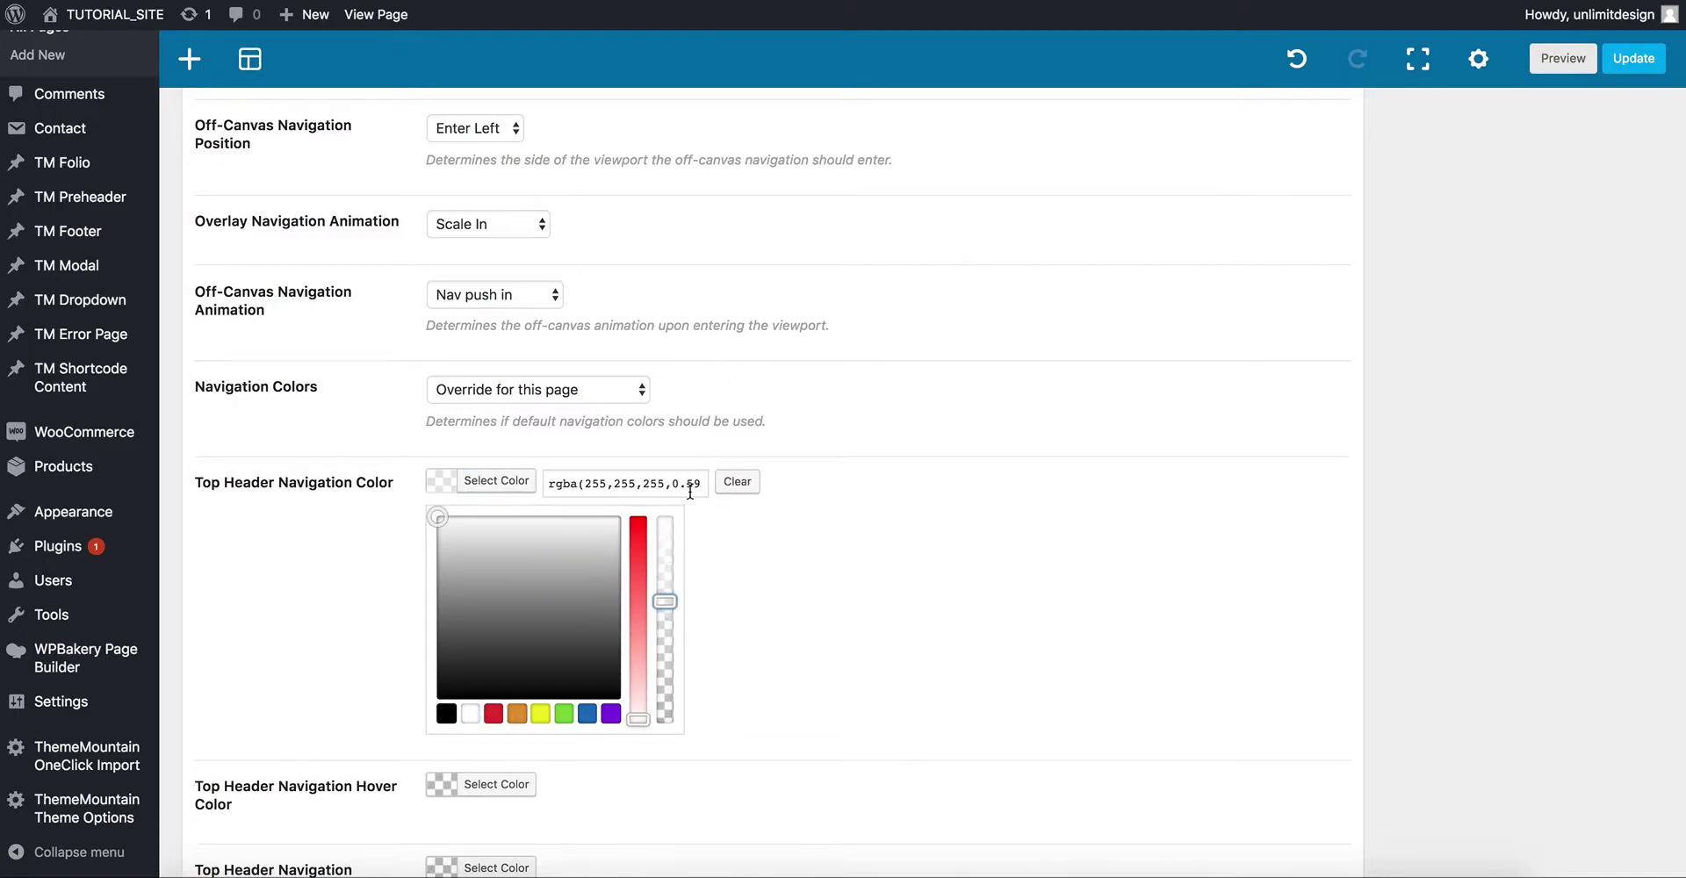
left_click(689, 486)
key("BackSpace")
key("BackSpace")
type("6")
left_click(508, 485)
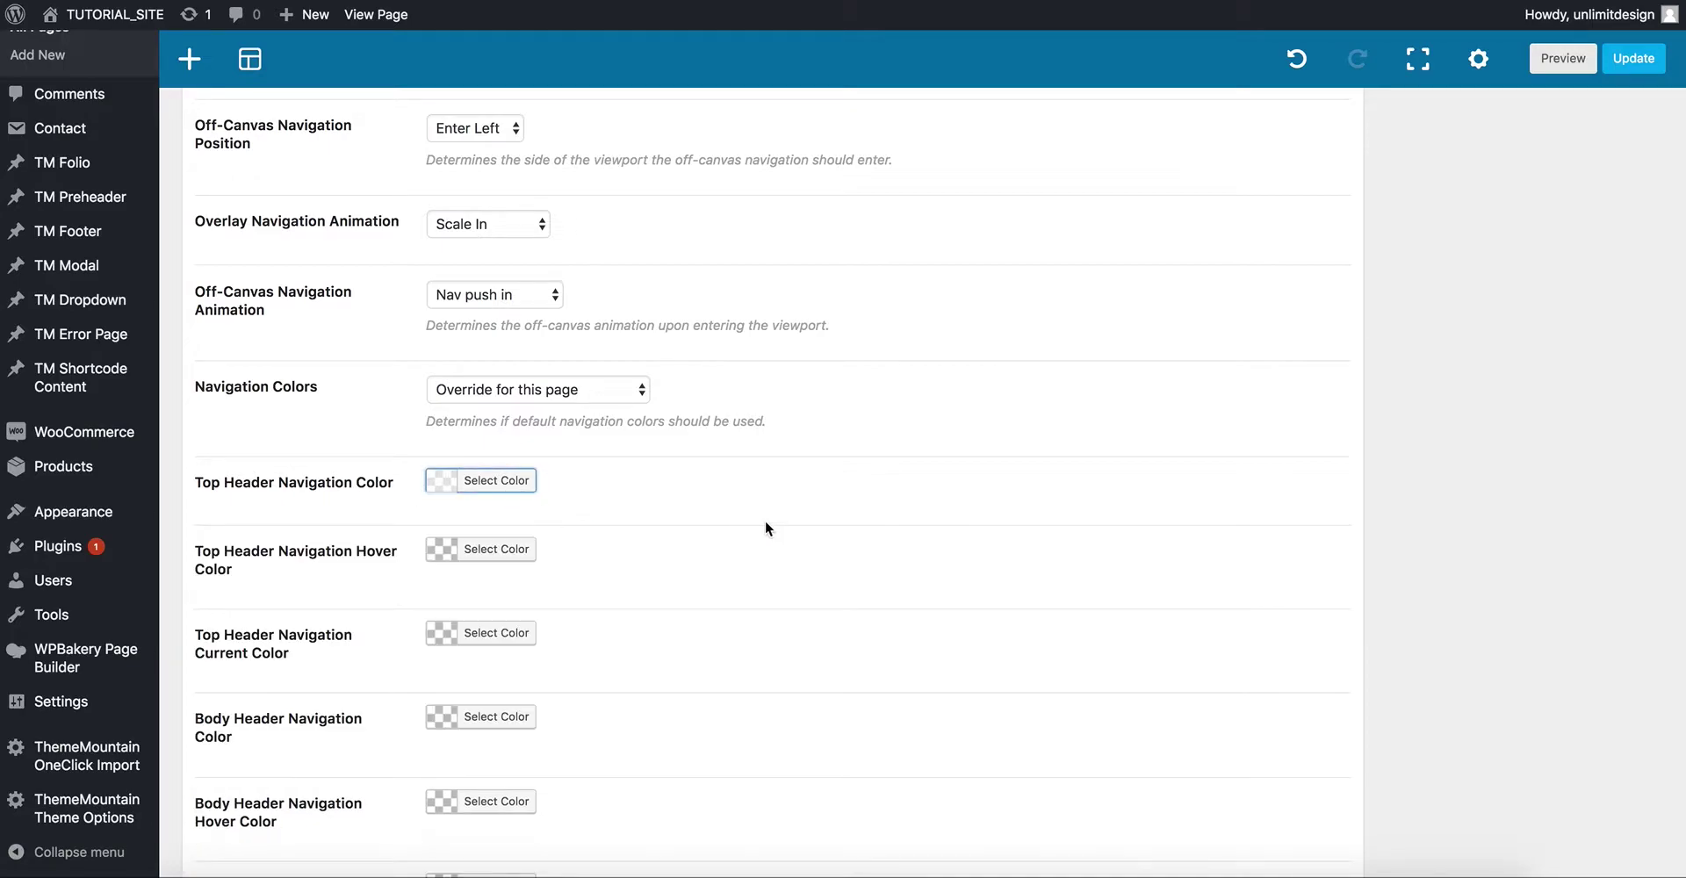
Set both the Top Header Navigation Hover Color and the Top Header Navigation Current Color to white.
scroll(615, 527, "down", 1)
left_click(503, 510)
left_click(471, 734)
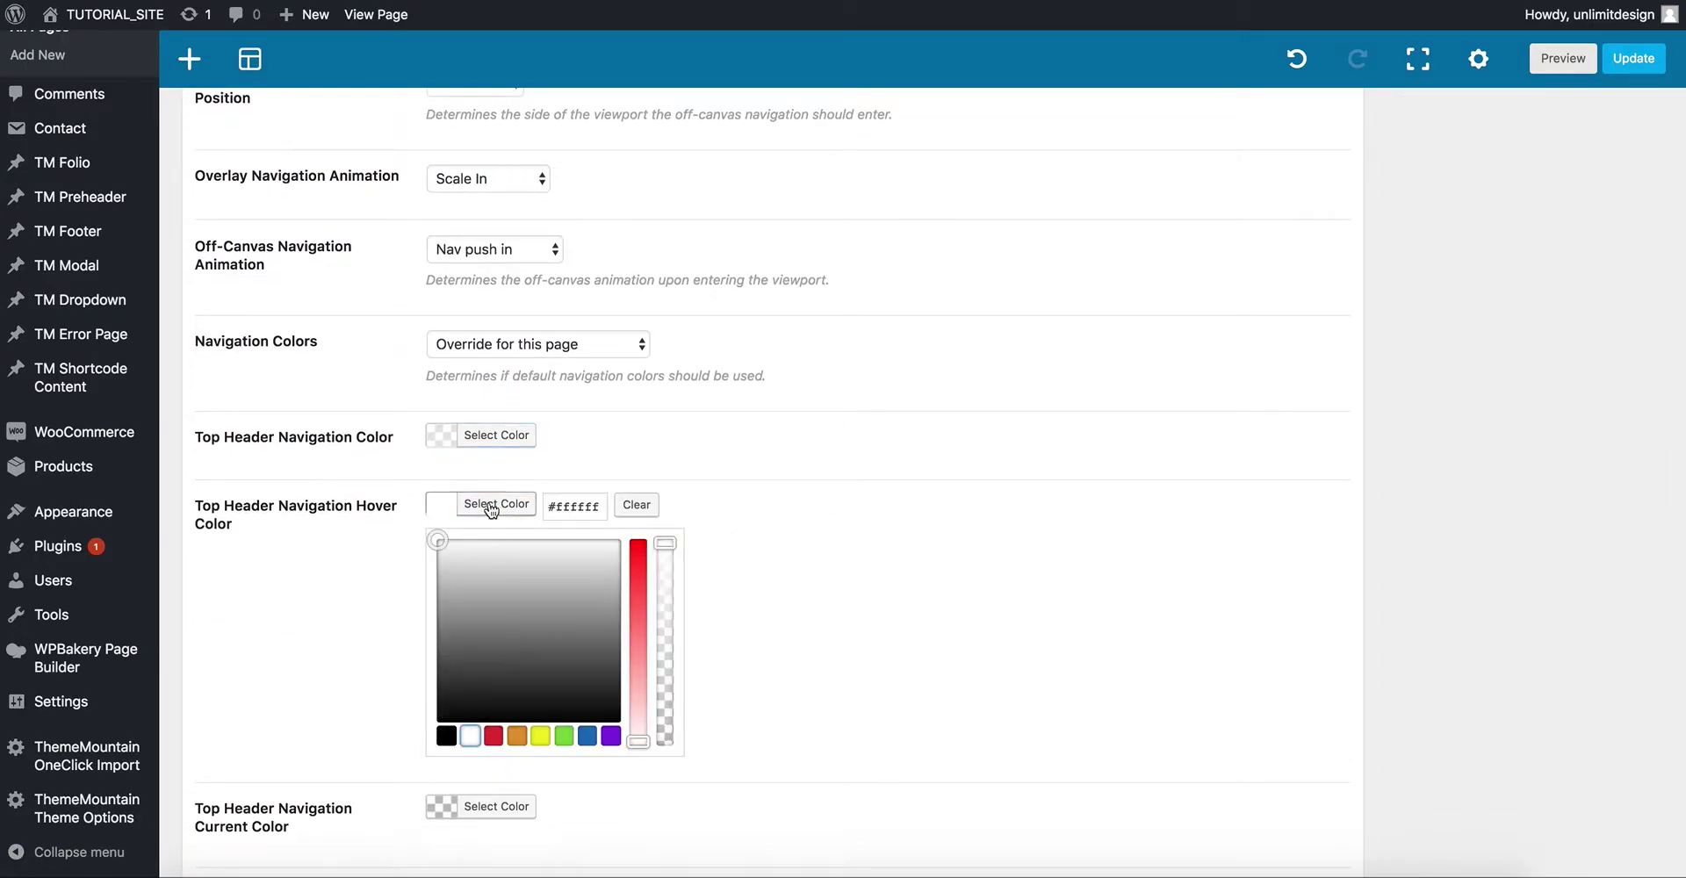
left_click(487, 506)
left_click(490, 587)
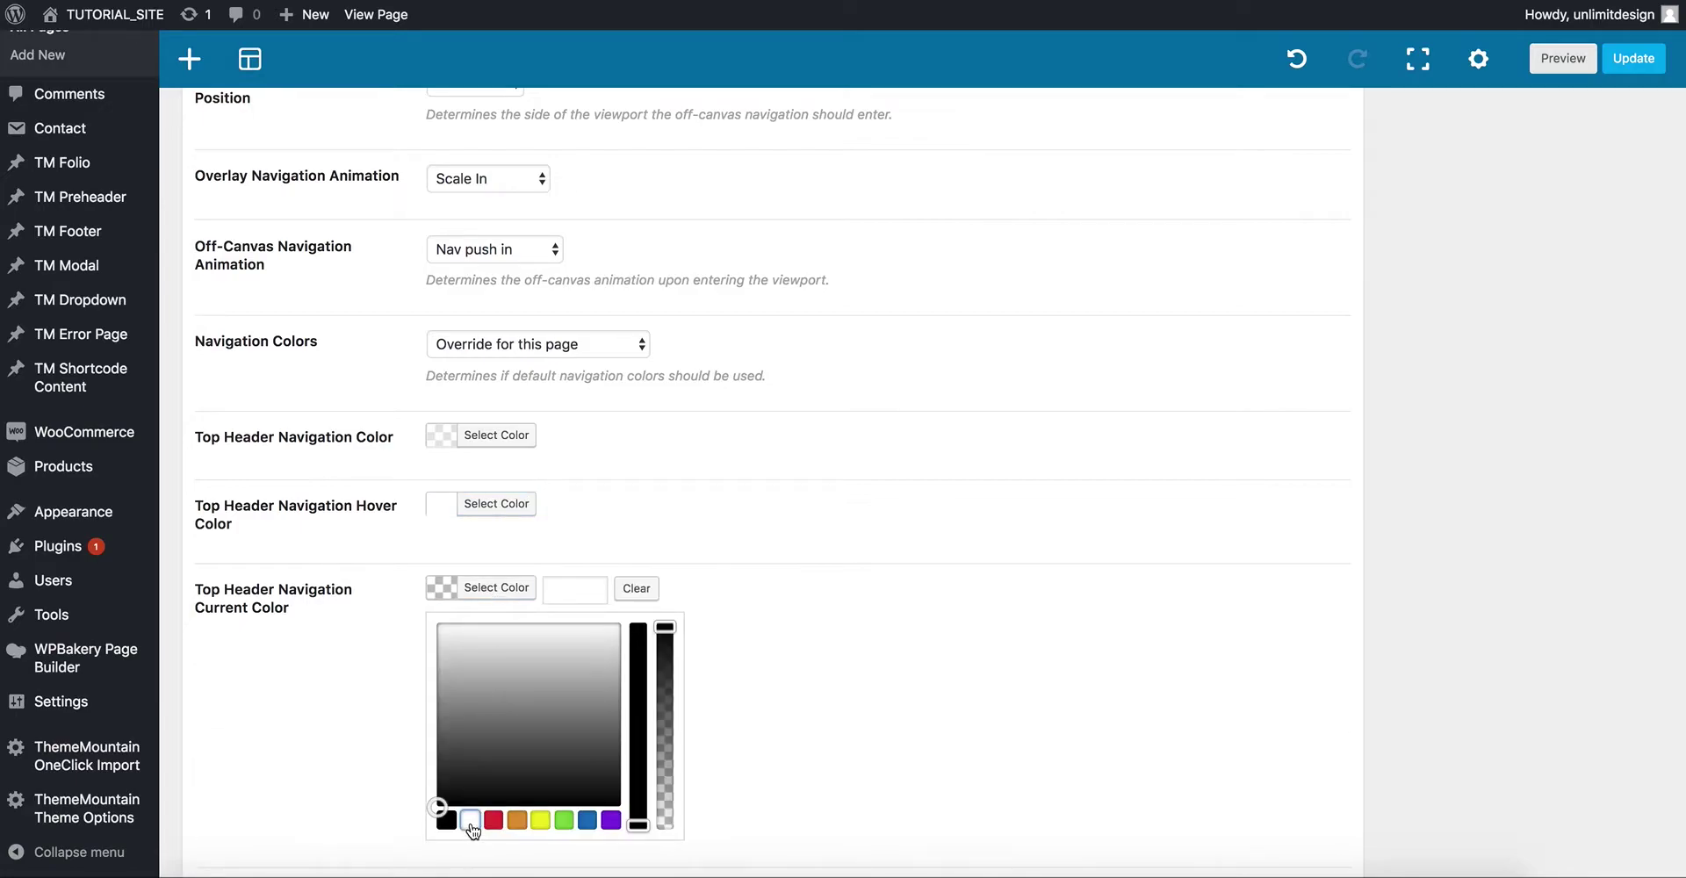
left_click(498, 589)
Set the Body Header Background Color to white in the page's navigation color options.
scroll(729, 577, "down", 5)
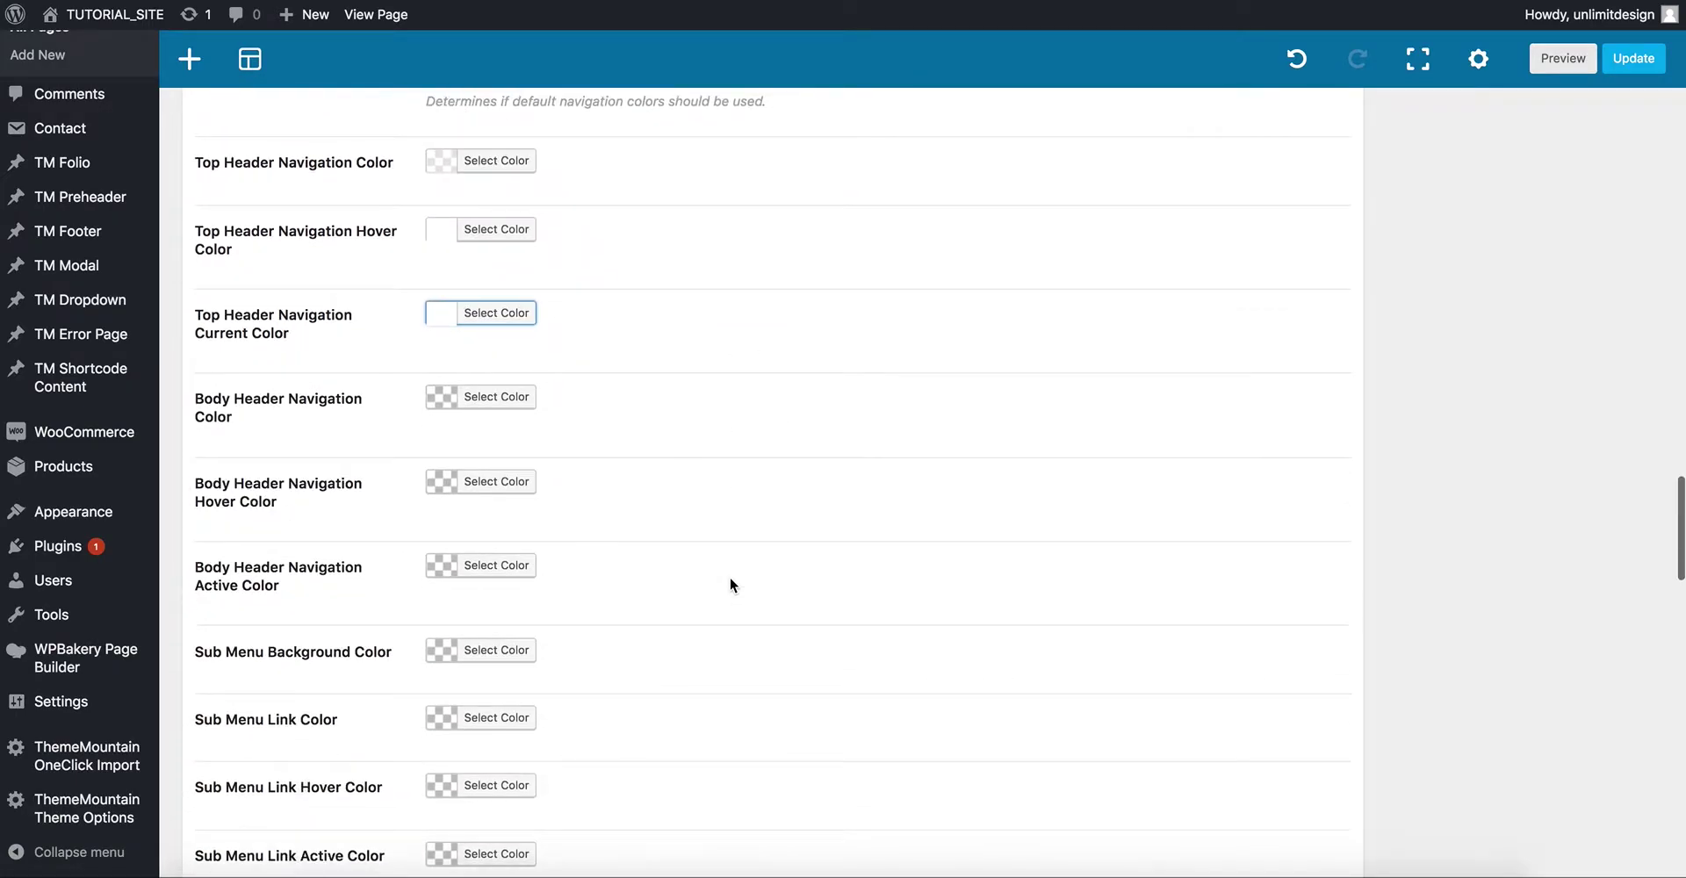
scroll(730, 577, "down", 3)
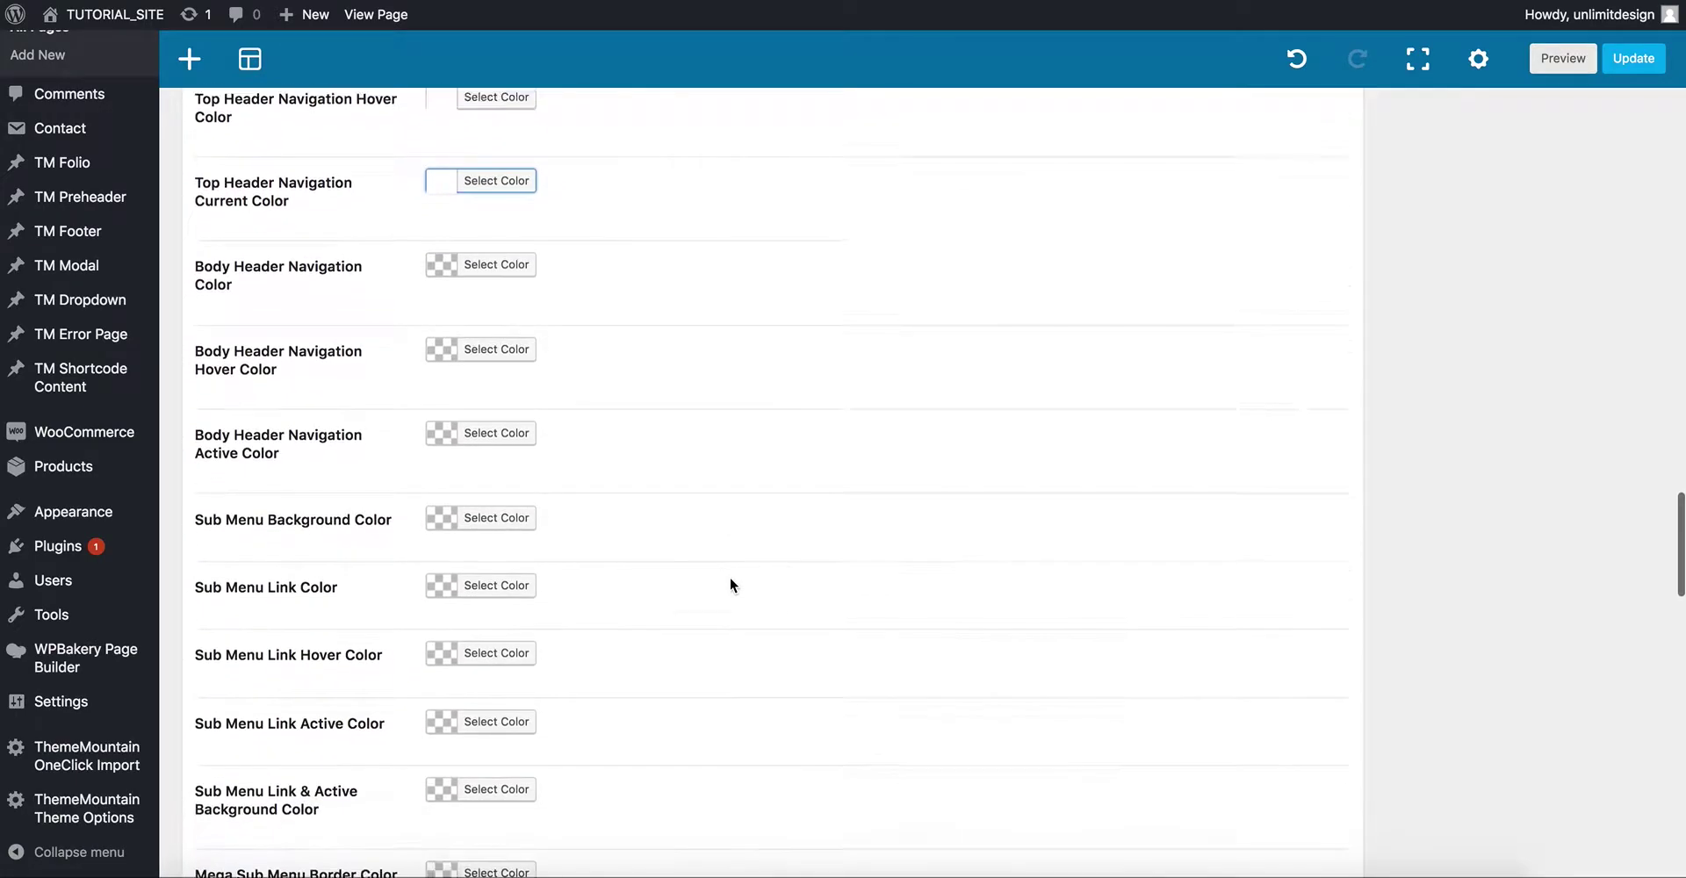
scroll(730, 579, "down", 4)
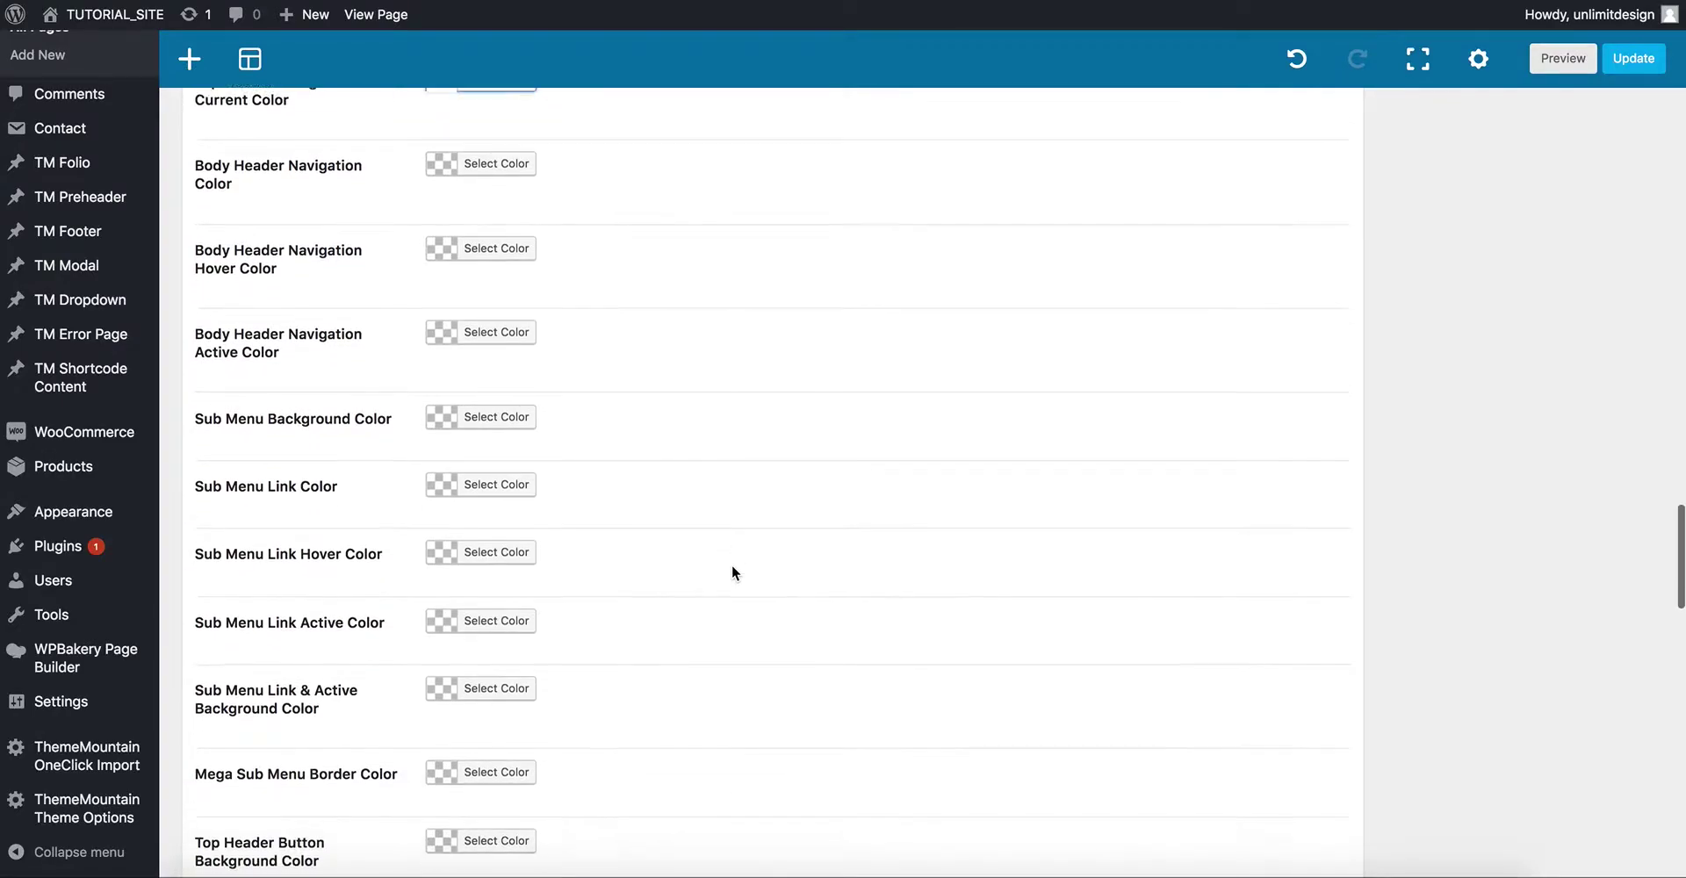
scroll(731, 572, "down", 1)
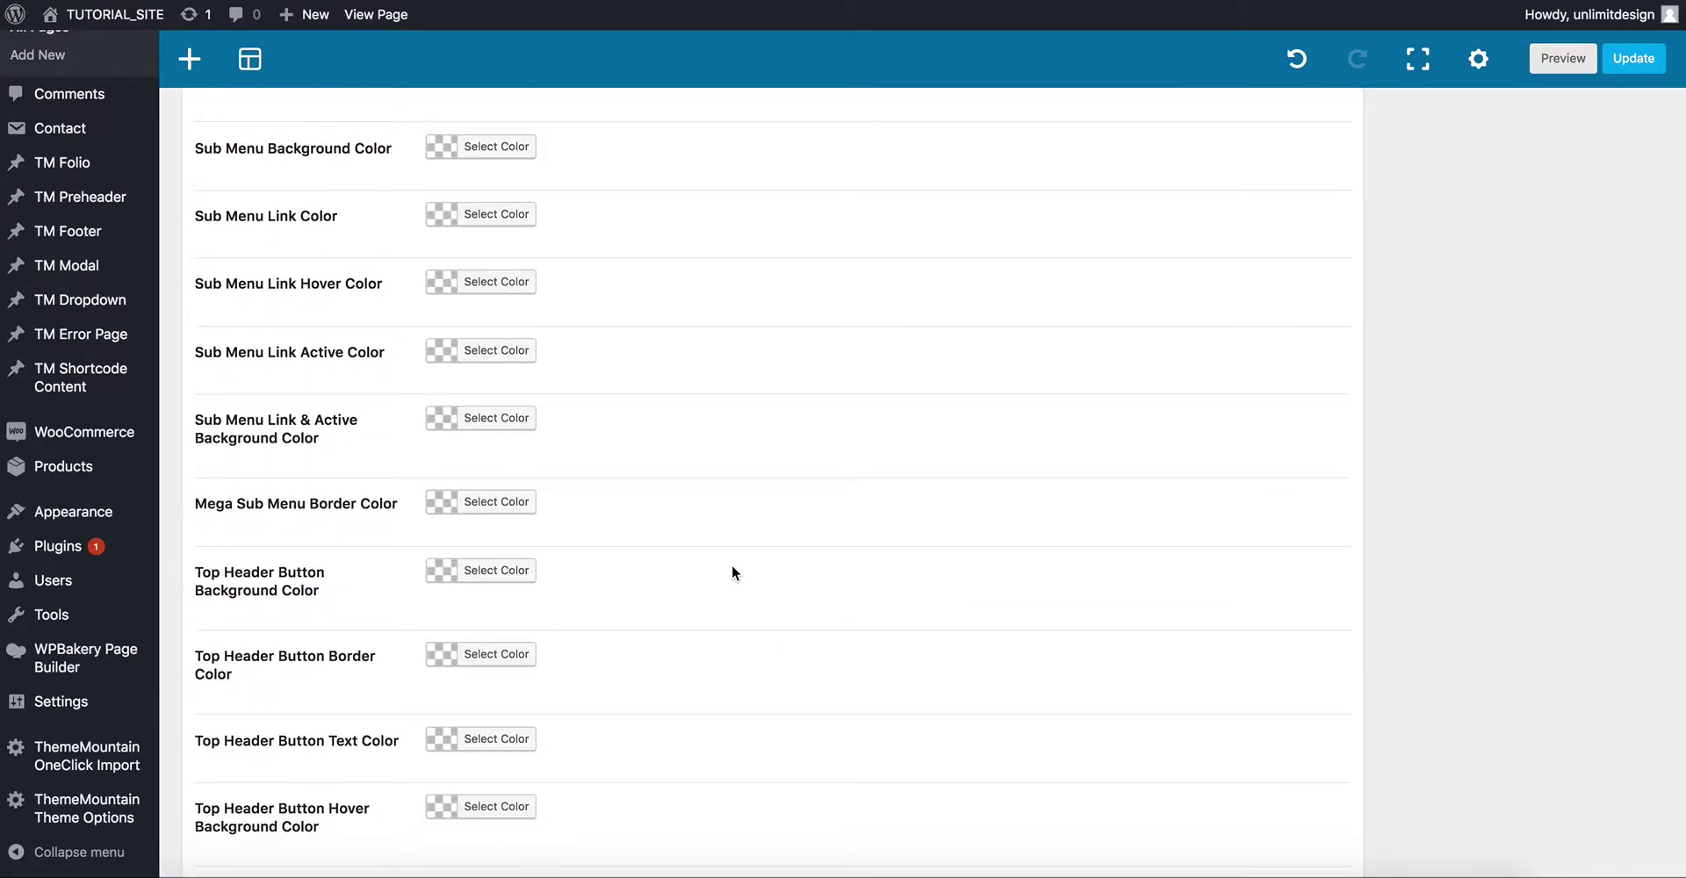
scroll(732, 567, "down", 6)
scroll(734, 573, "down", 1)
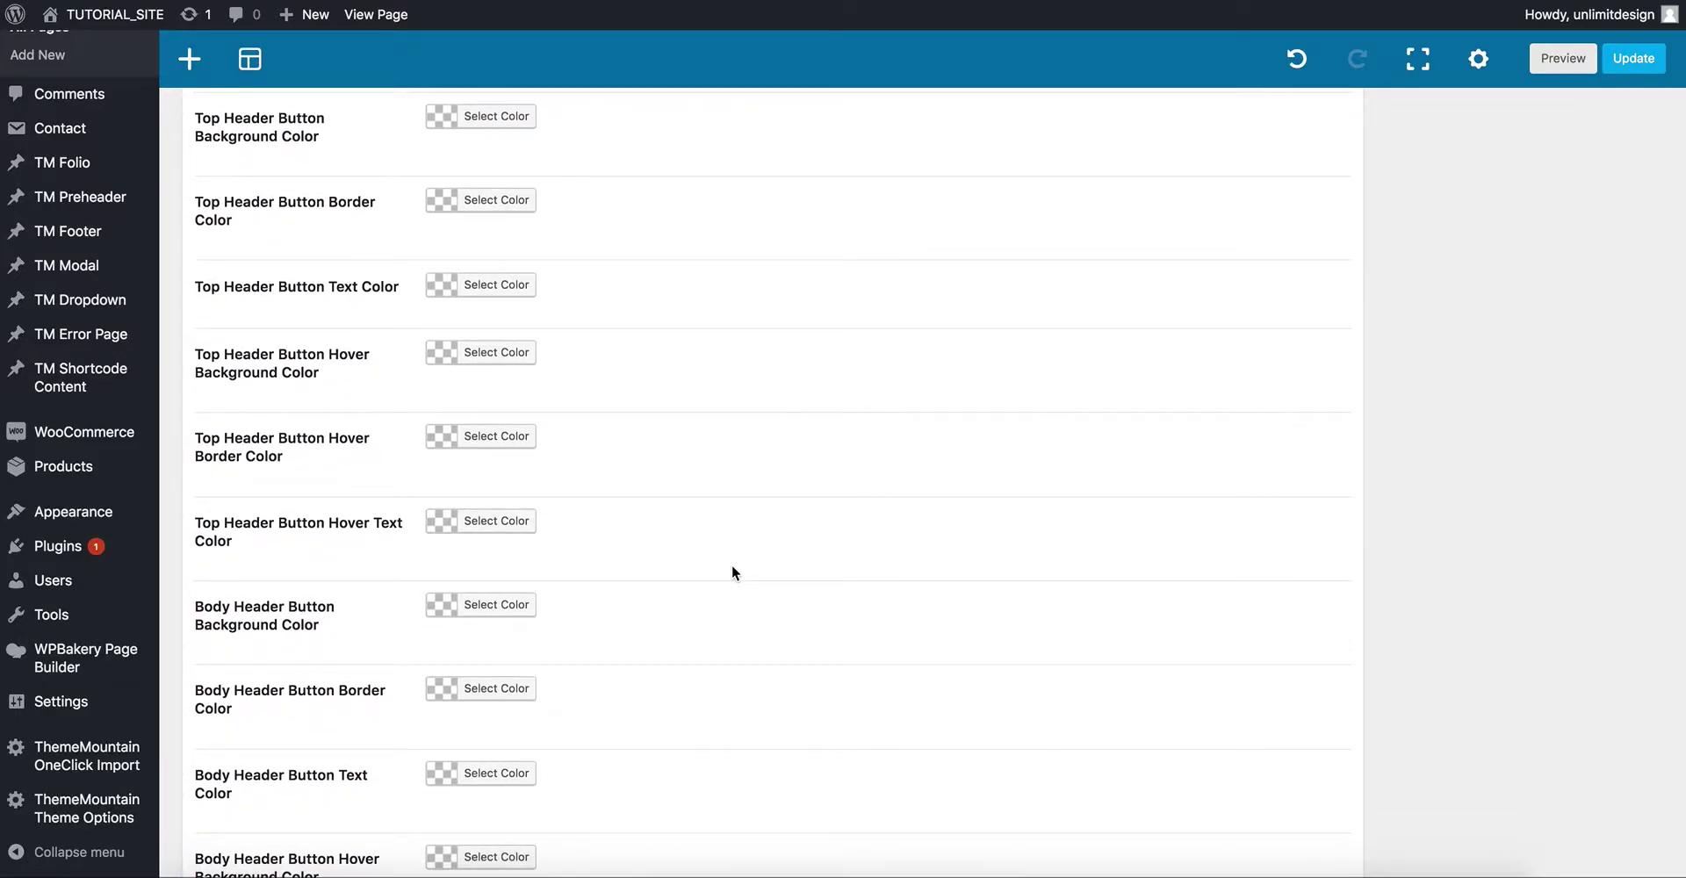
scroll(733, 572, "down", 6)
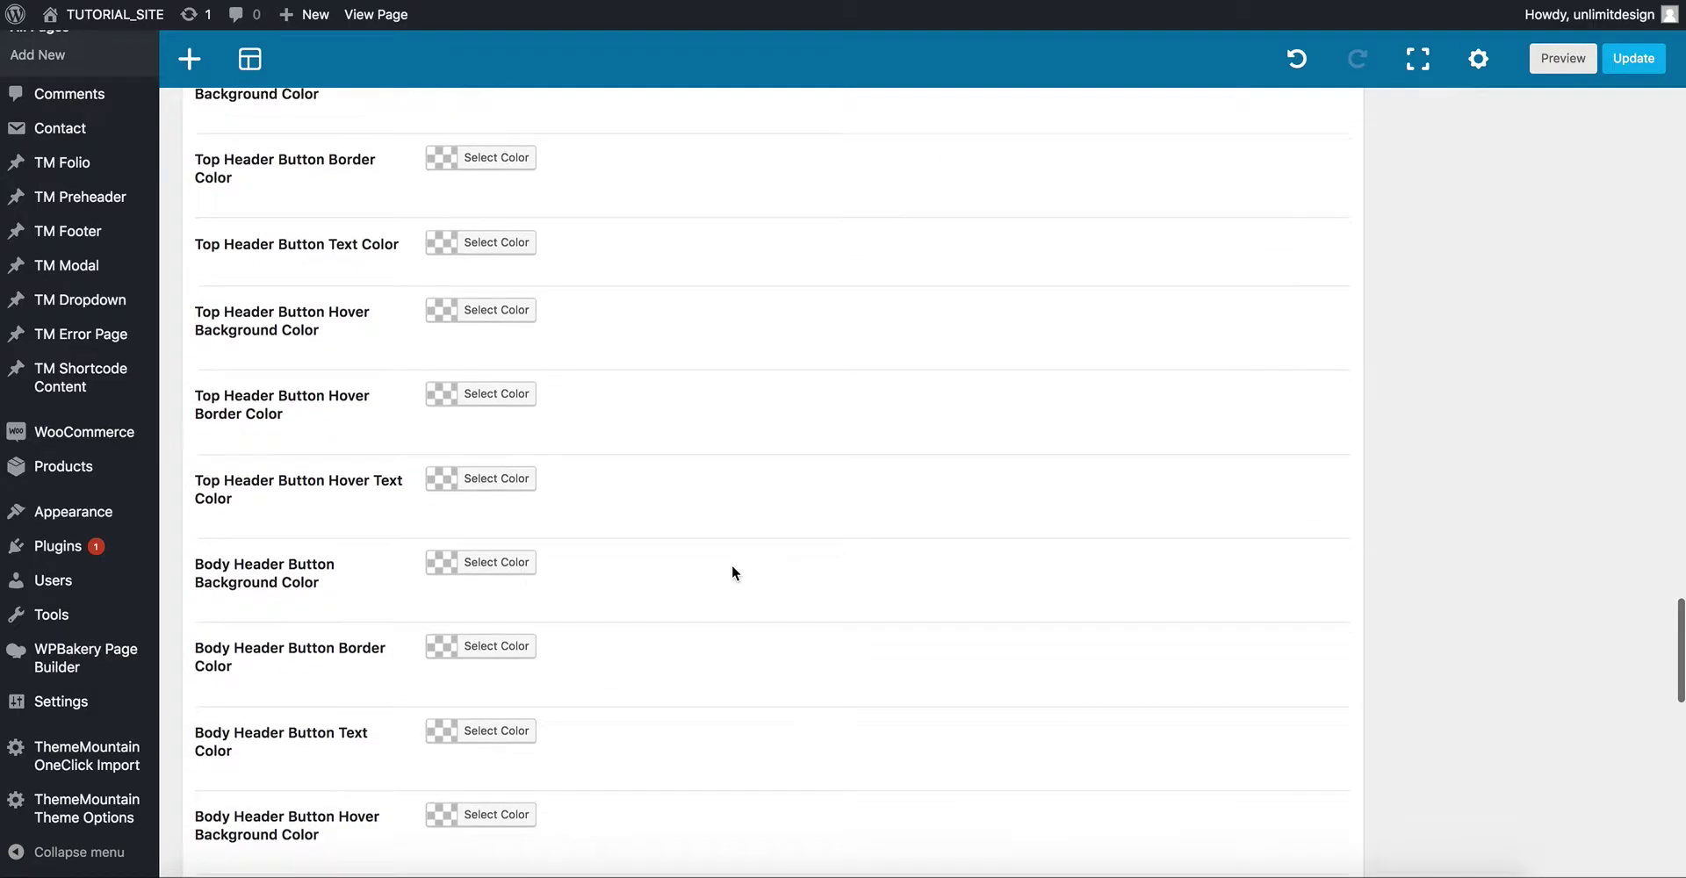
scroll(732, 572, "down", 4)
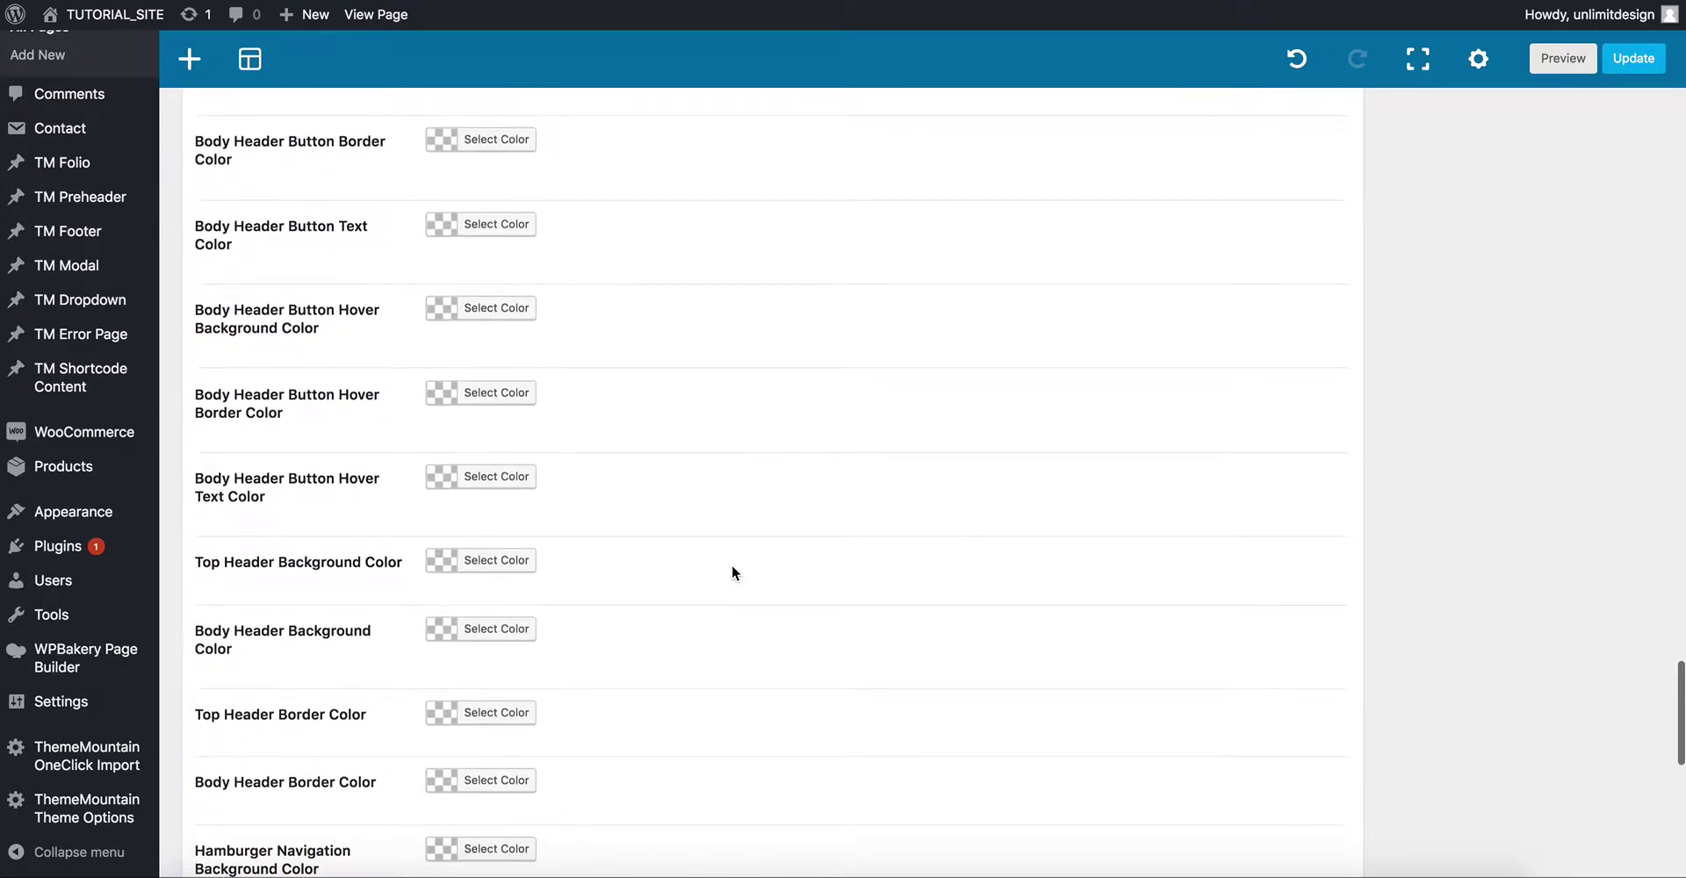
scroll(734, 572, "down", 1)
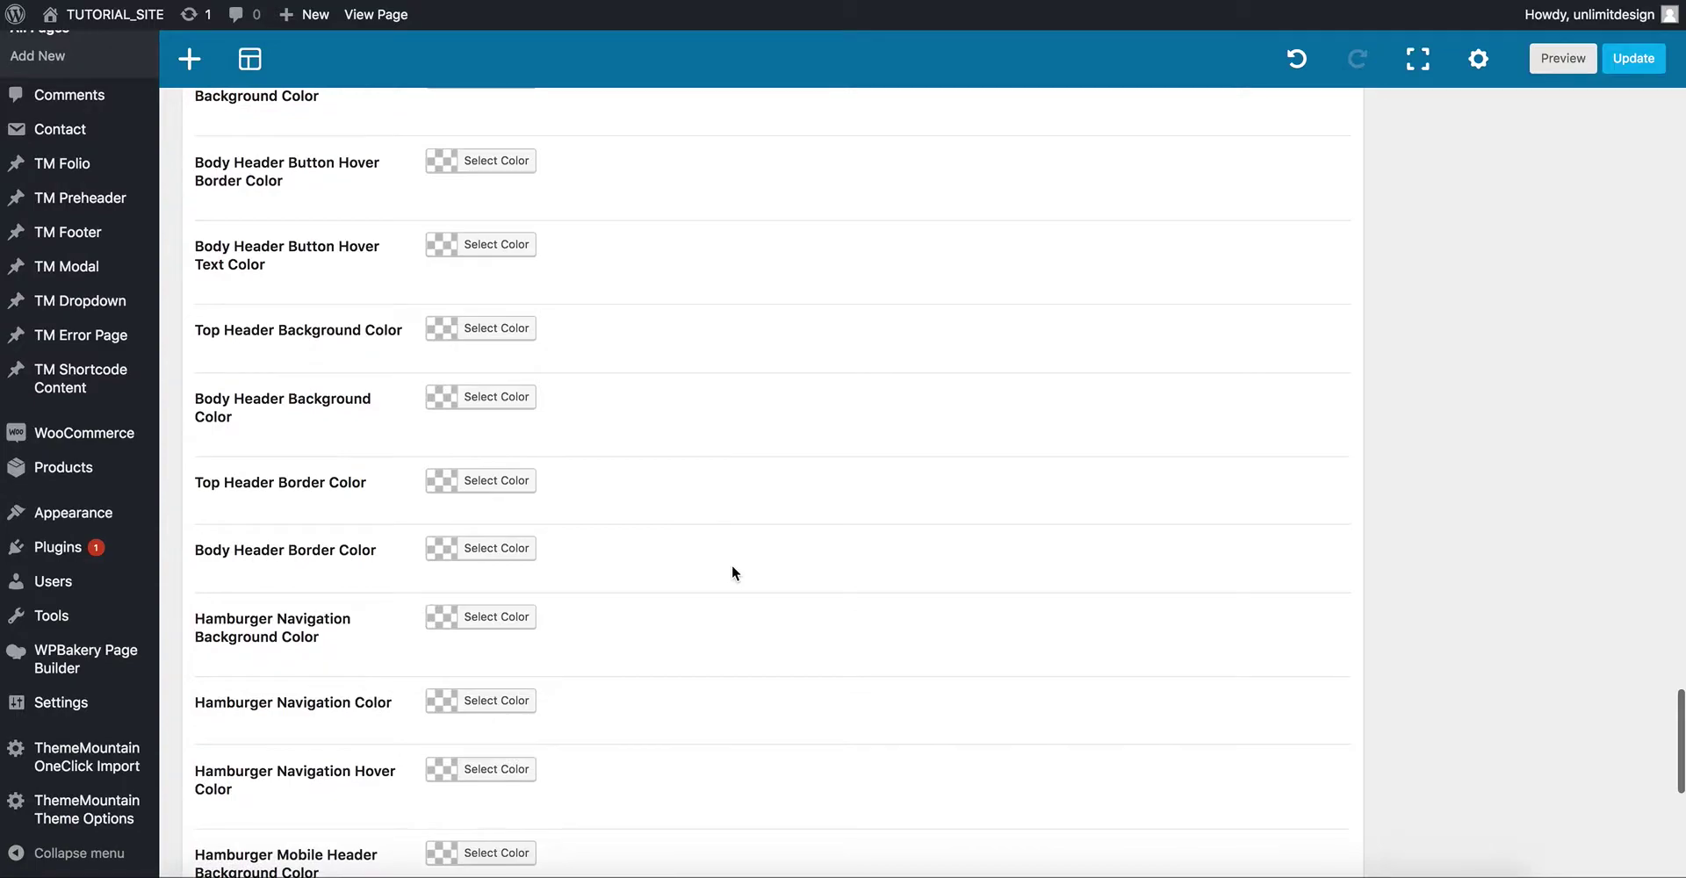
left_click(510, 405)
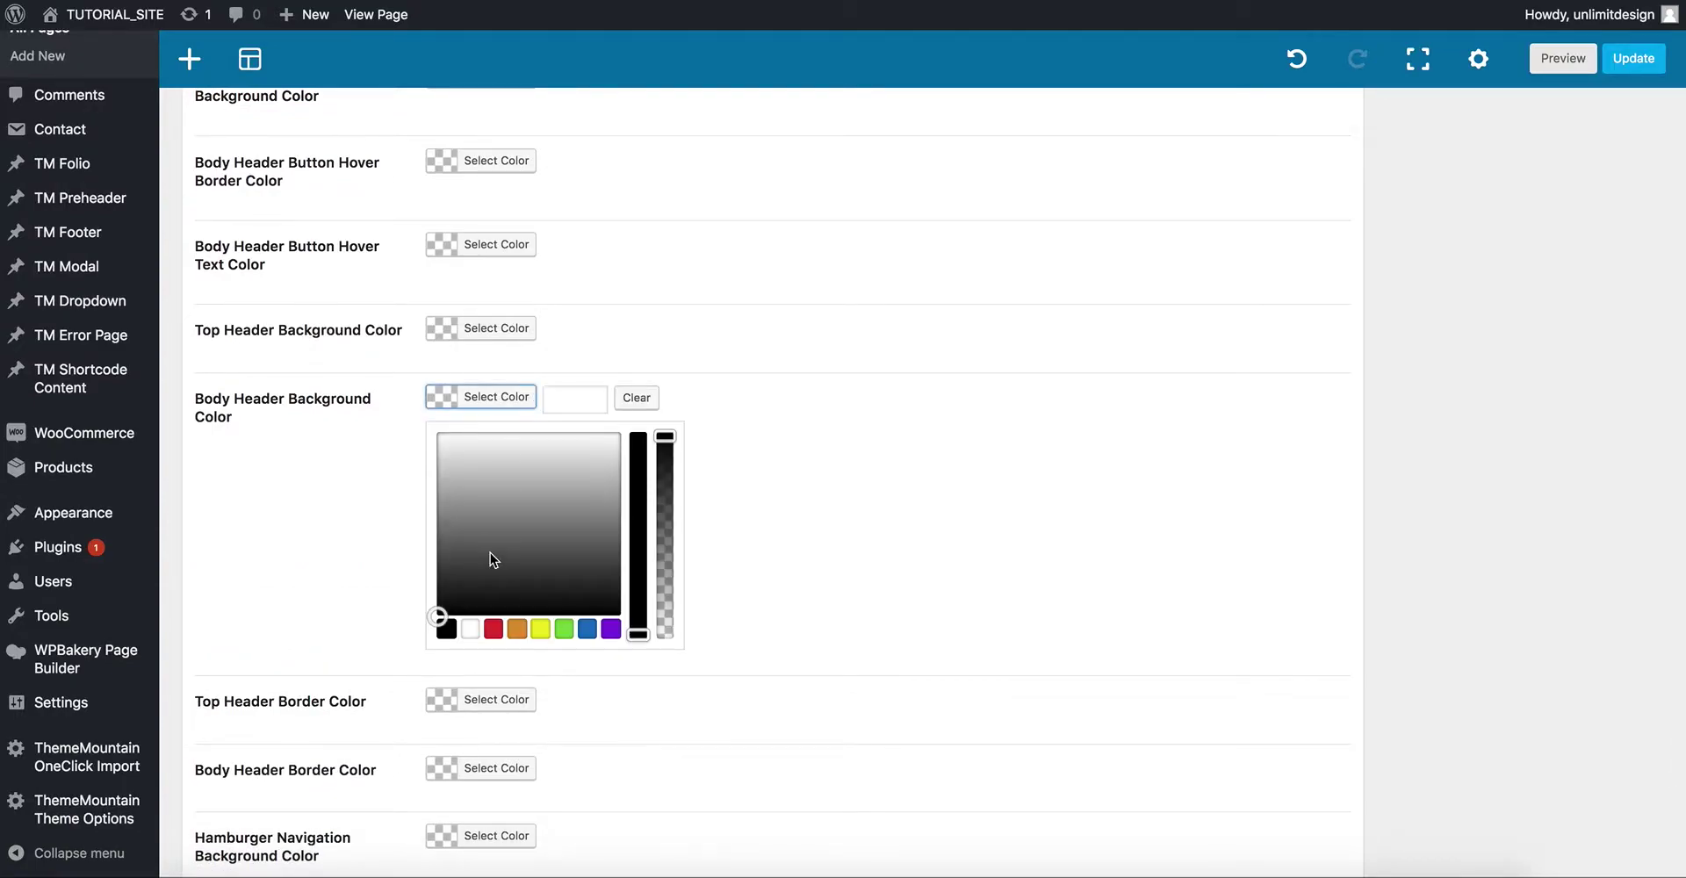
left_click(471, 636)
left_click(500, 404)
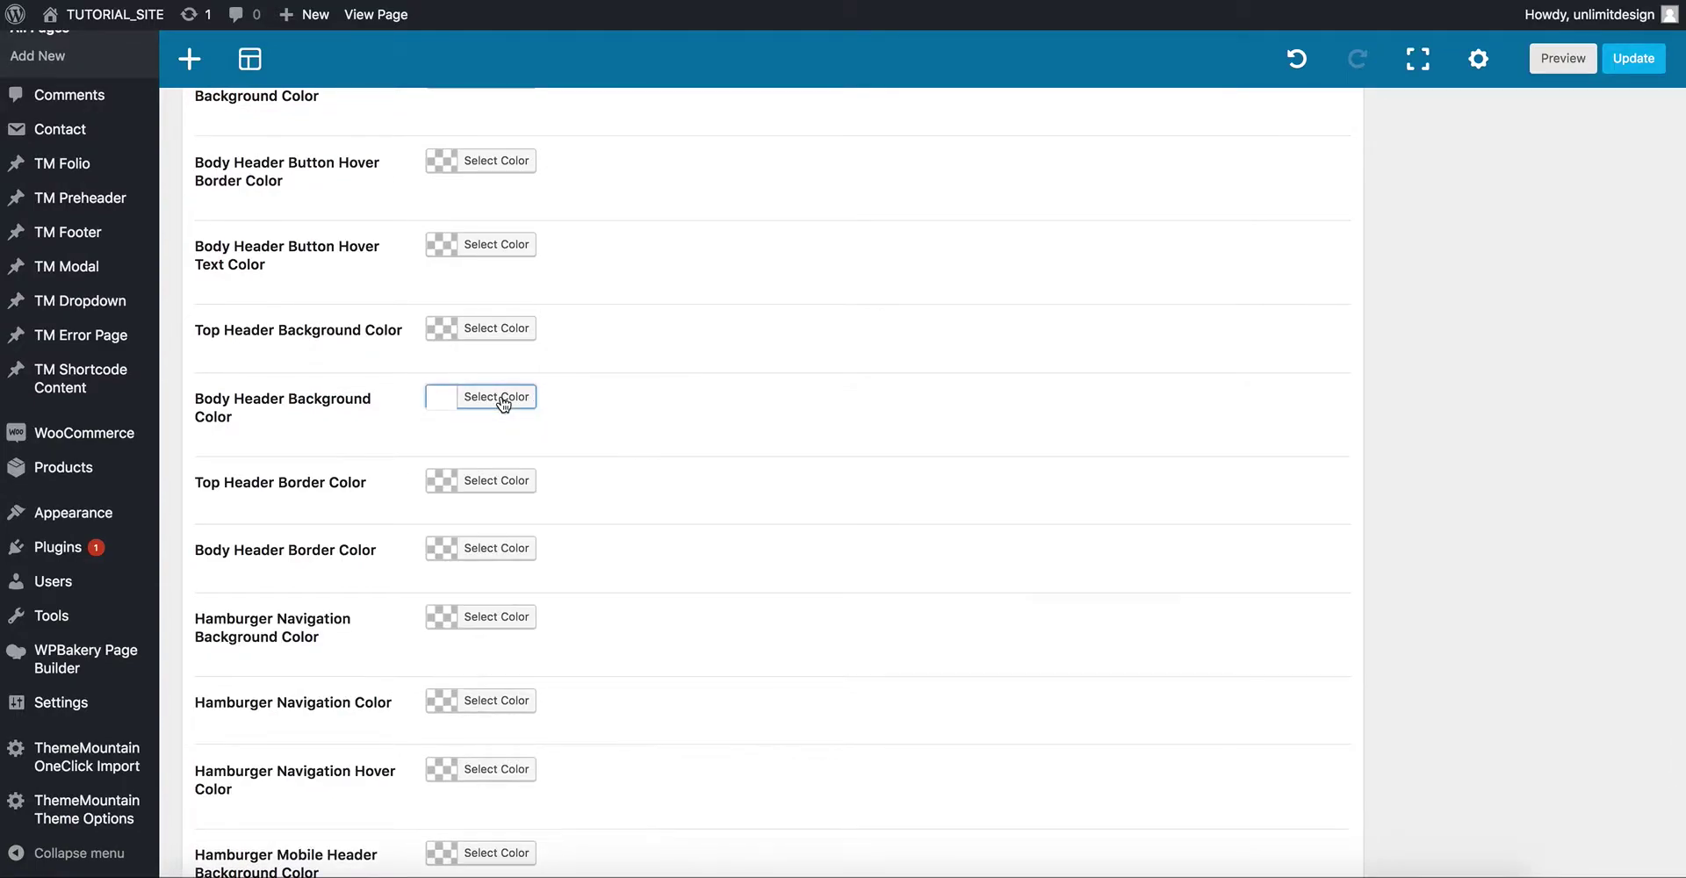
Set the Top Header Border Color to fully transparent white, rgba(255,255,255,0).
left_click(492, 480)
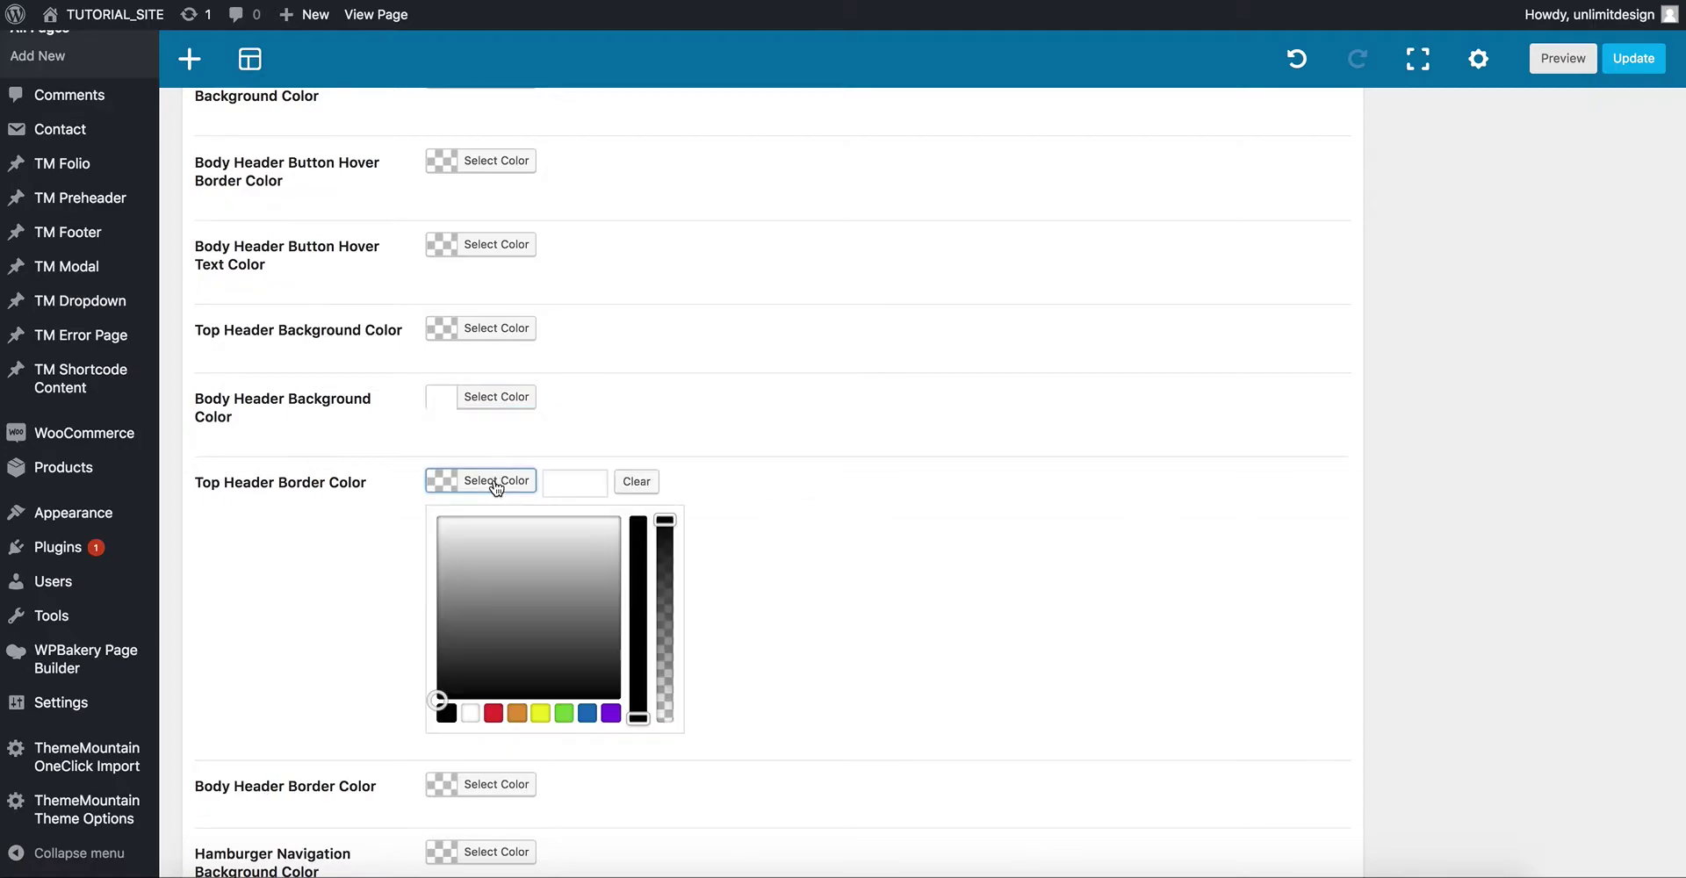
left_click(472, 714)
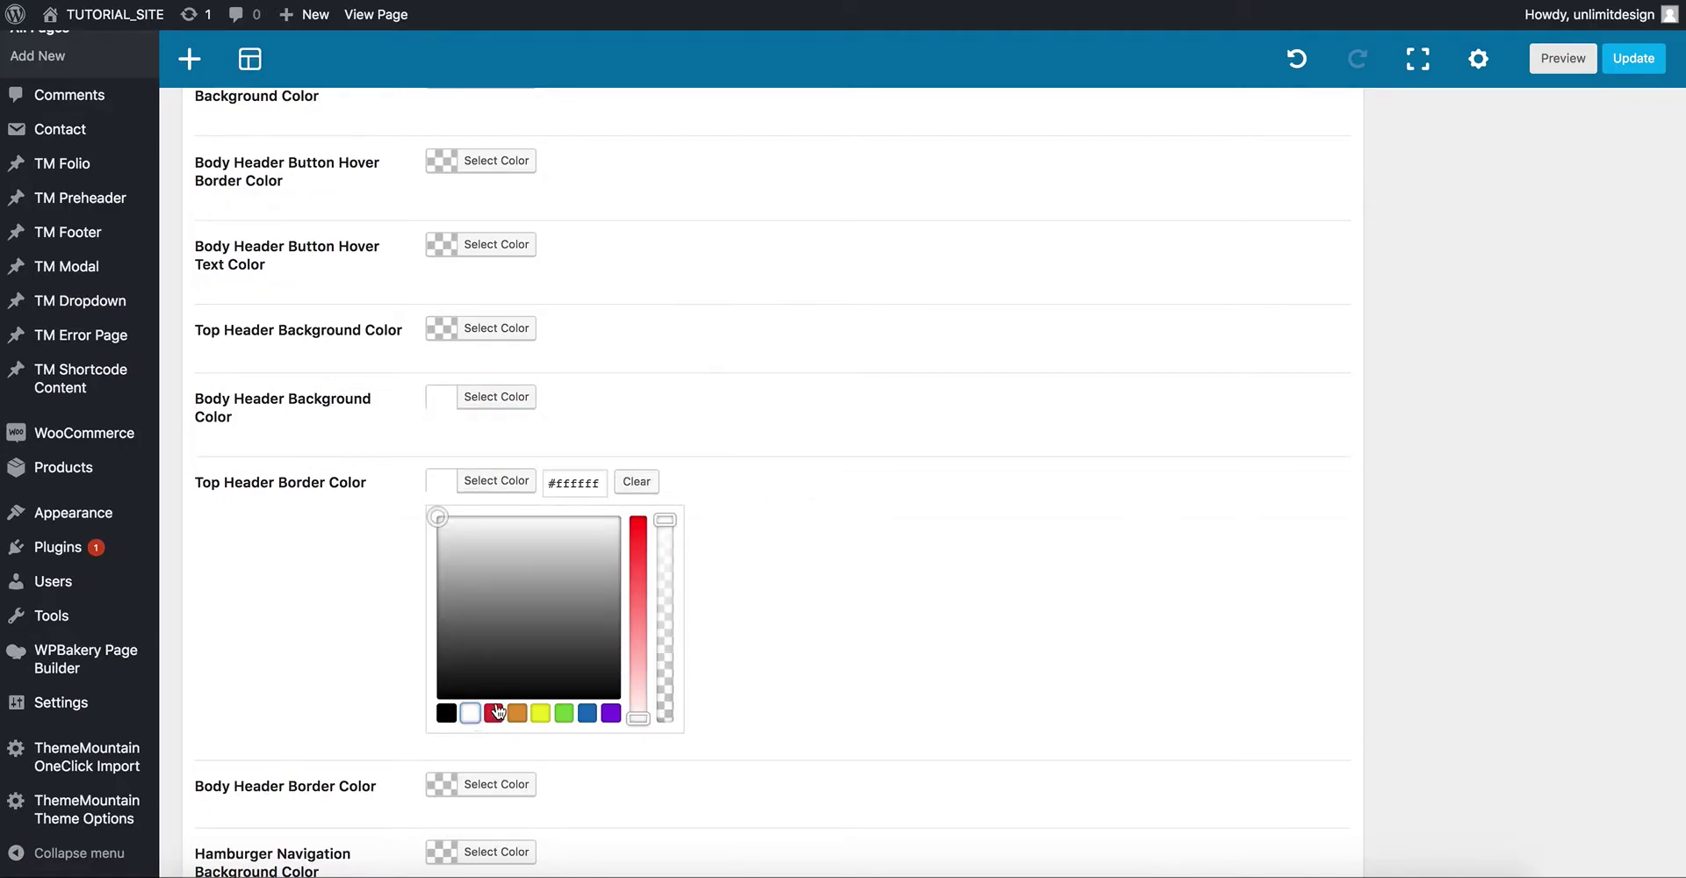
left_click_drag(663, 531, 666, 728)
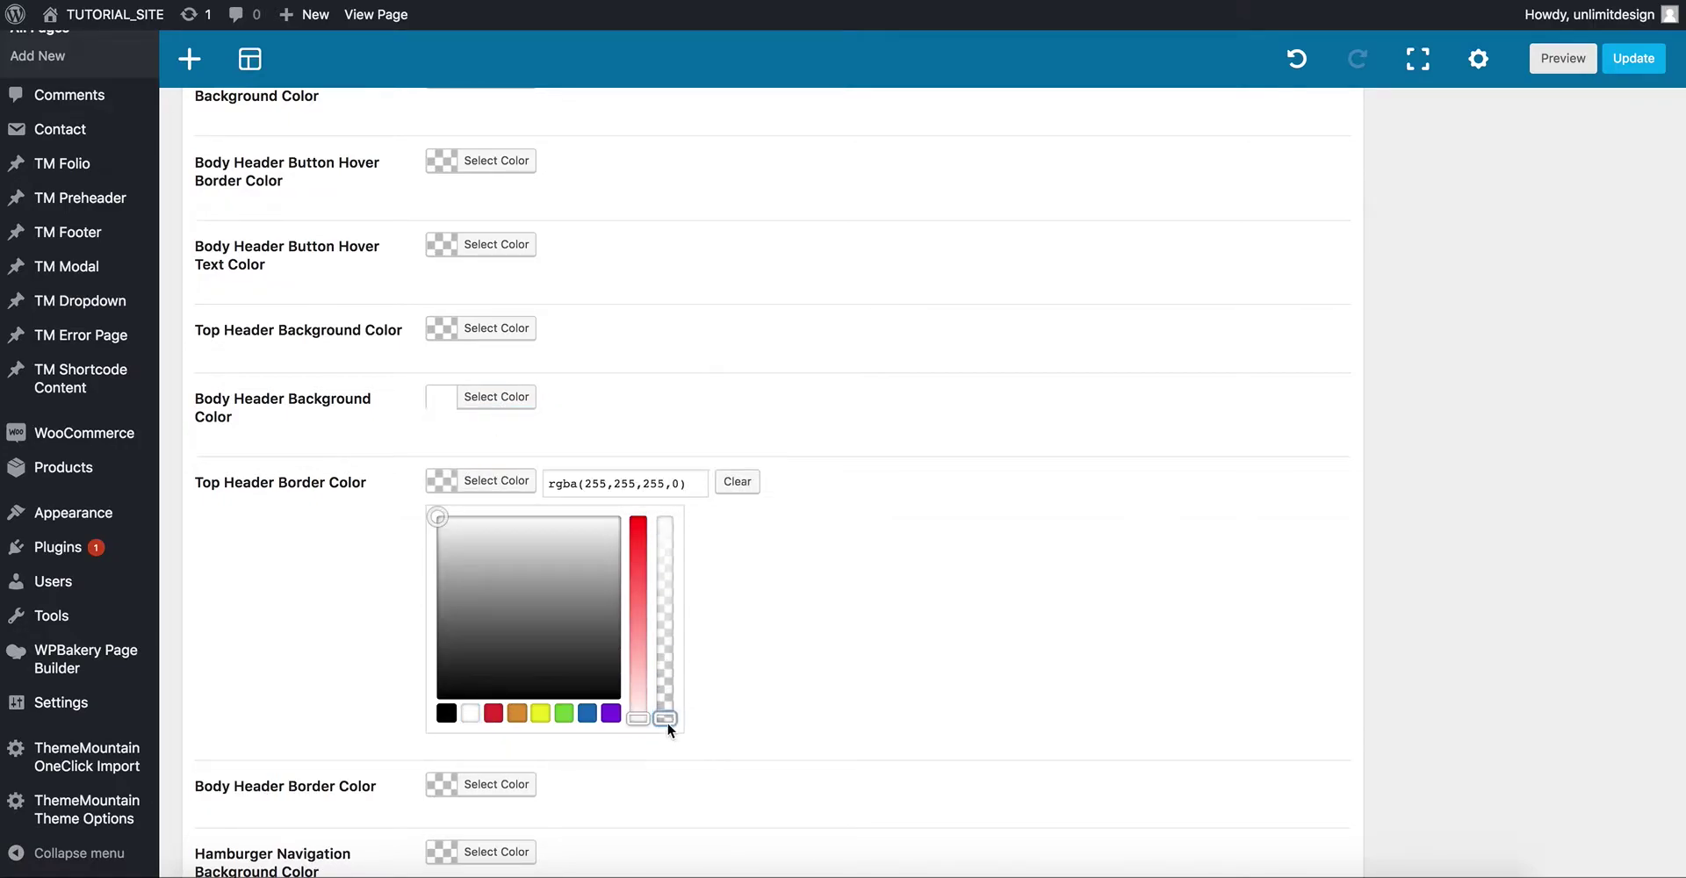
left_click(507, 482)
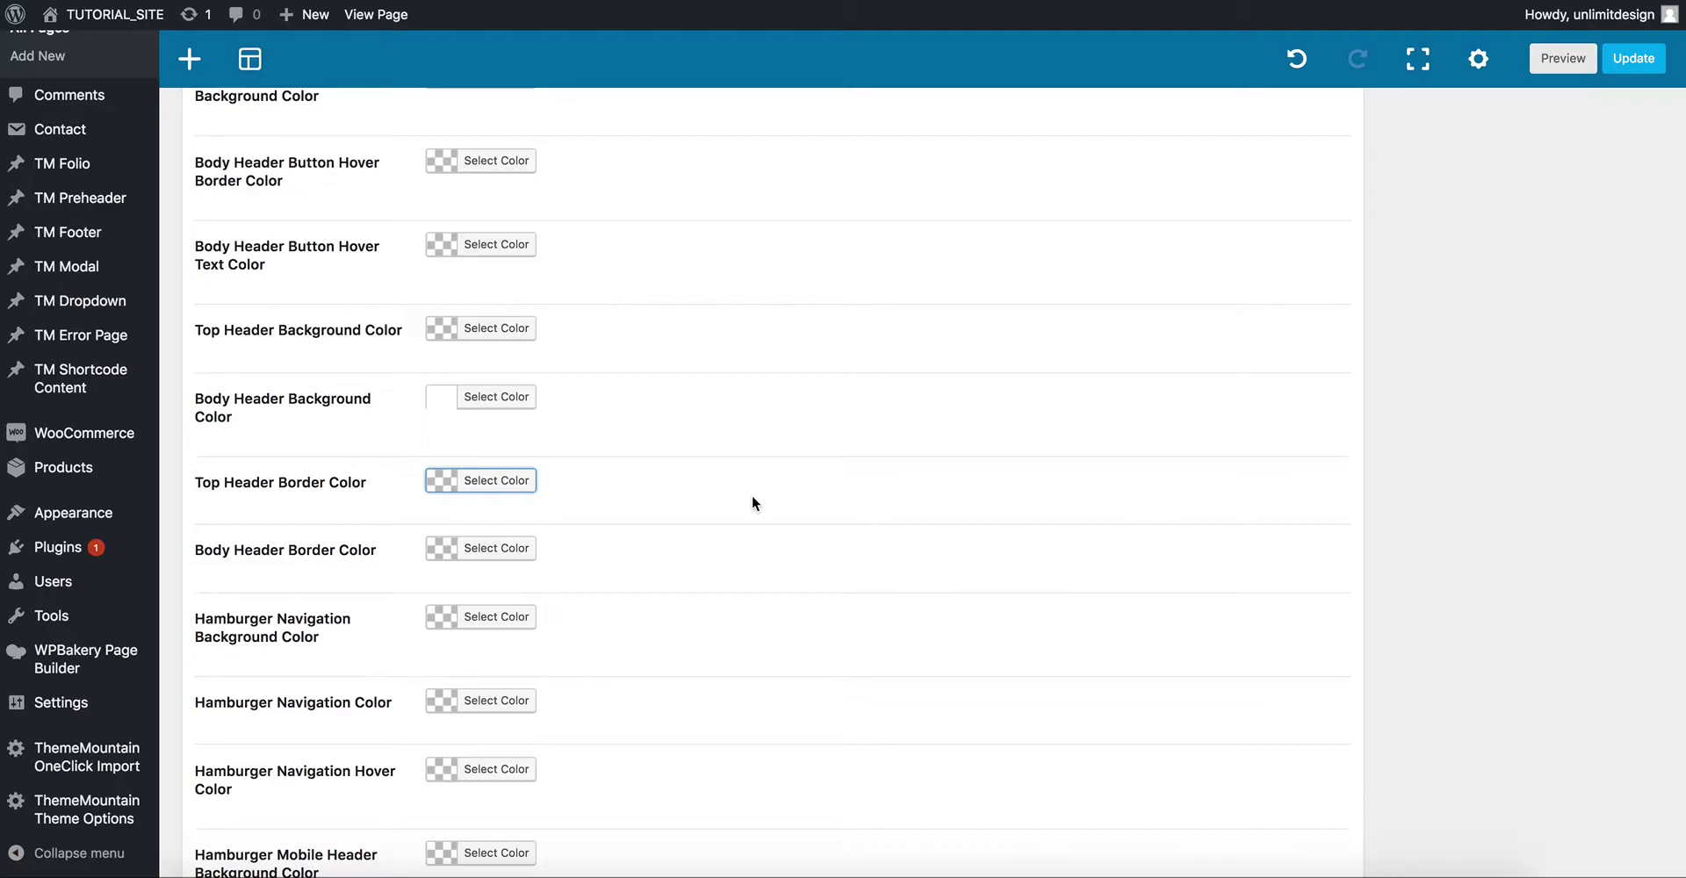
Set Apply Body Header Shadow to Yes for this page and review the body header shadow options.
scroll(735, 515, "down", 6)
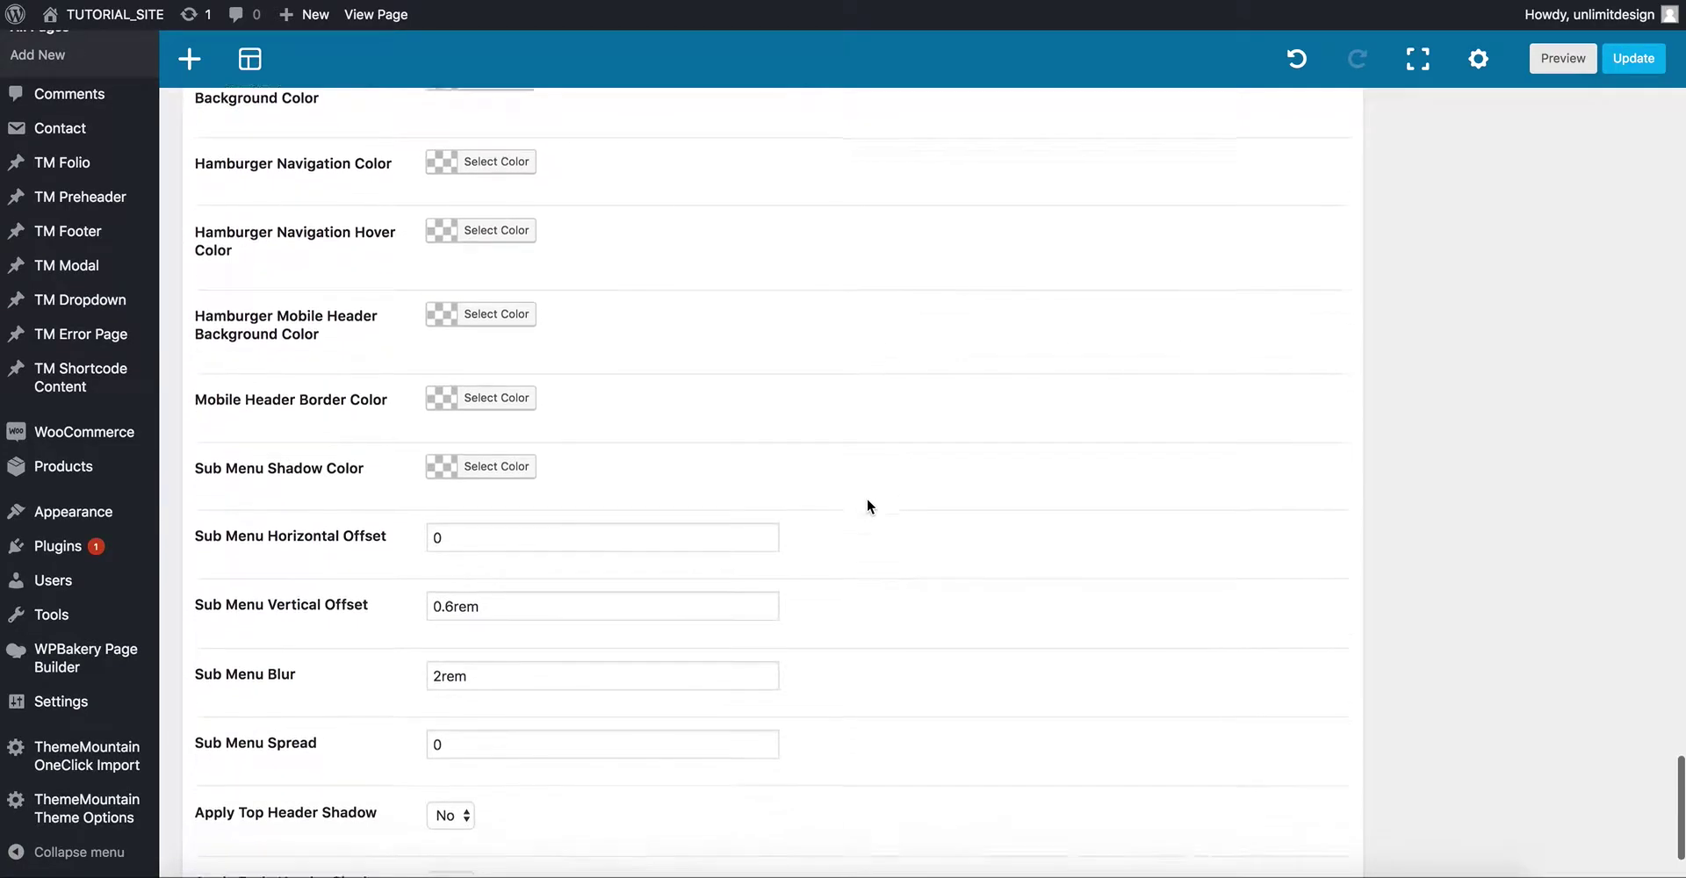
scroll(867, 507, "down", 2)
left_click(446, 728)
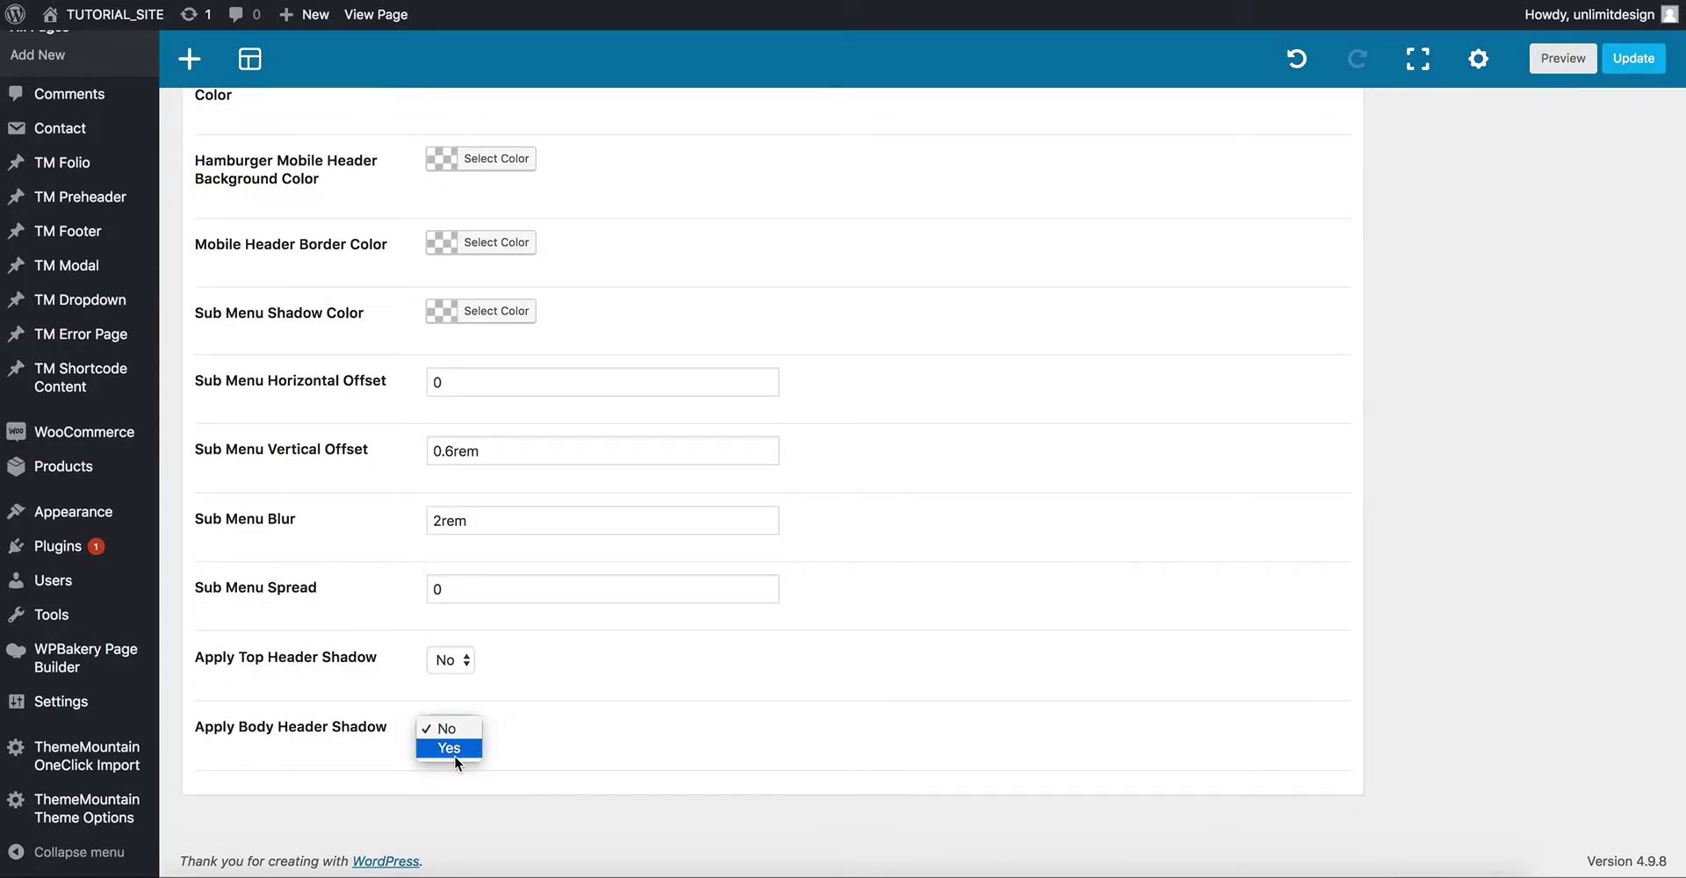
left_click(456, 754)
scroll(615, 730, "down", 2)
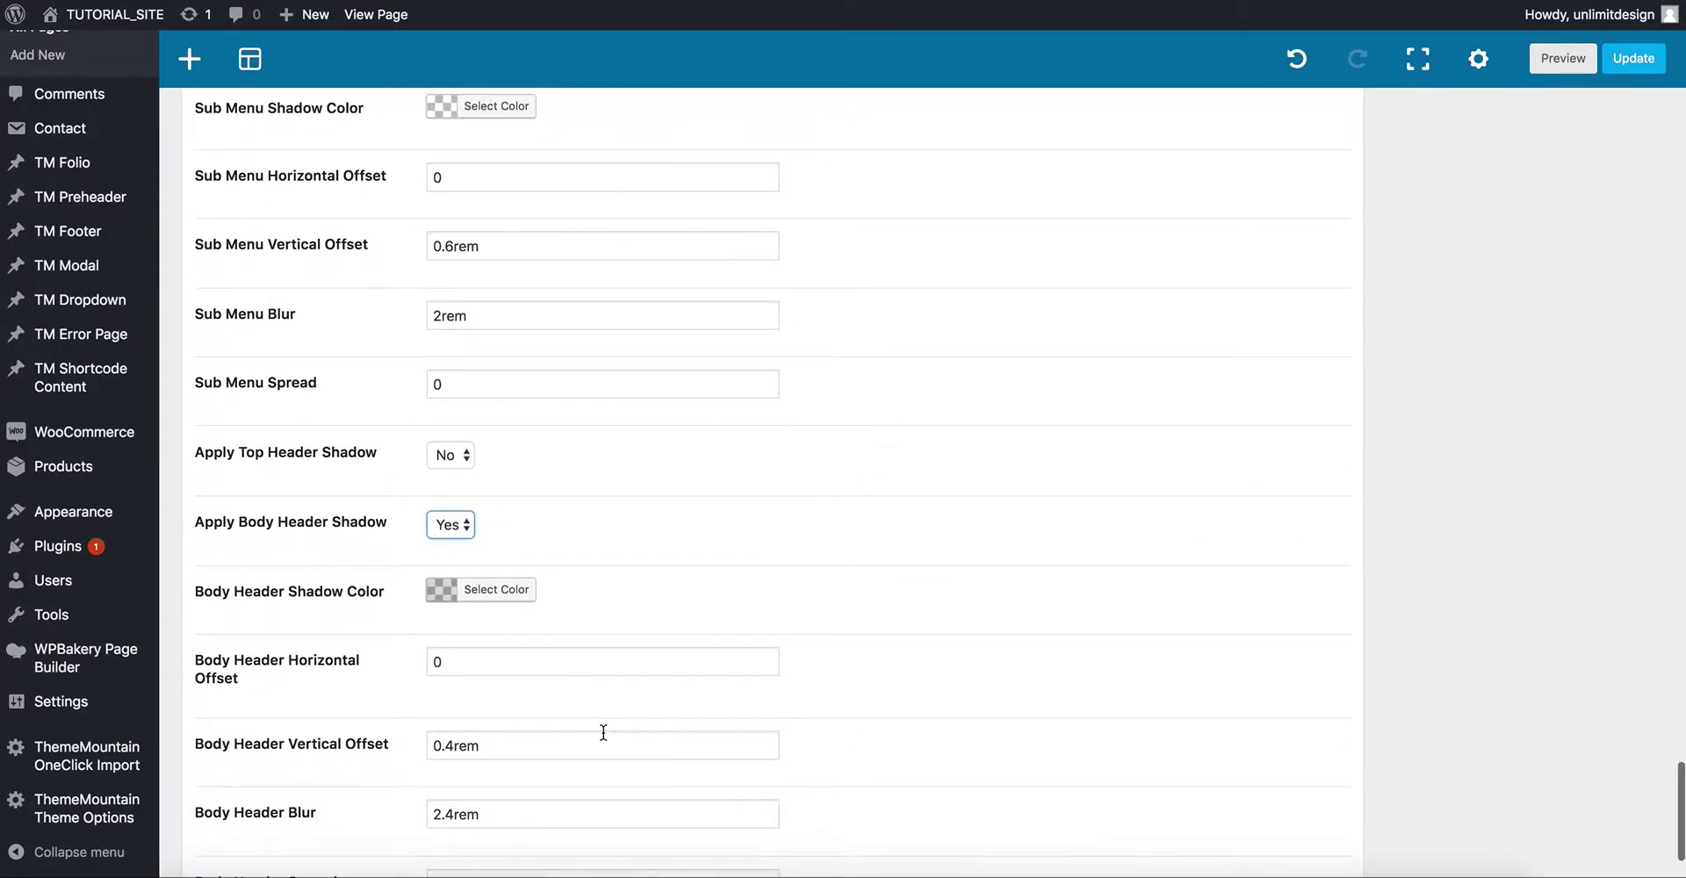
Change the Custom Masthead Title setting in the page's Featured Media options.
scroll(602, 731, "up", 8)
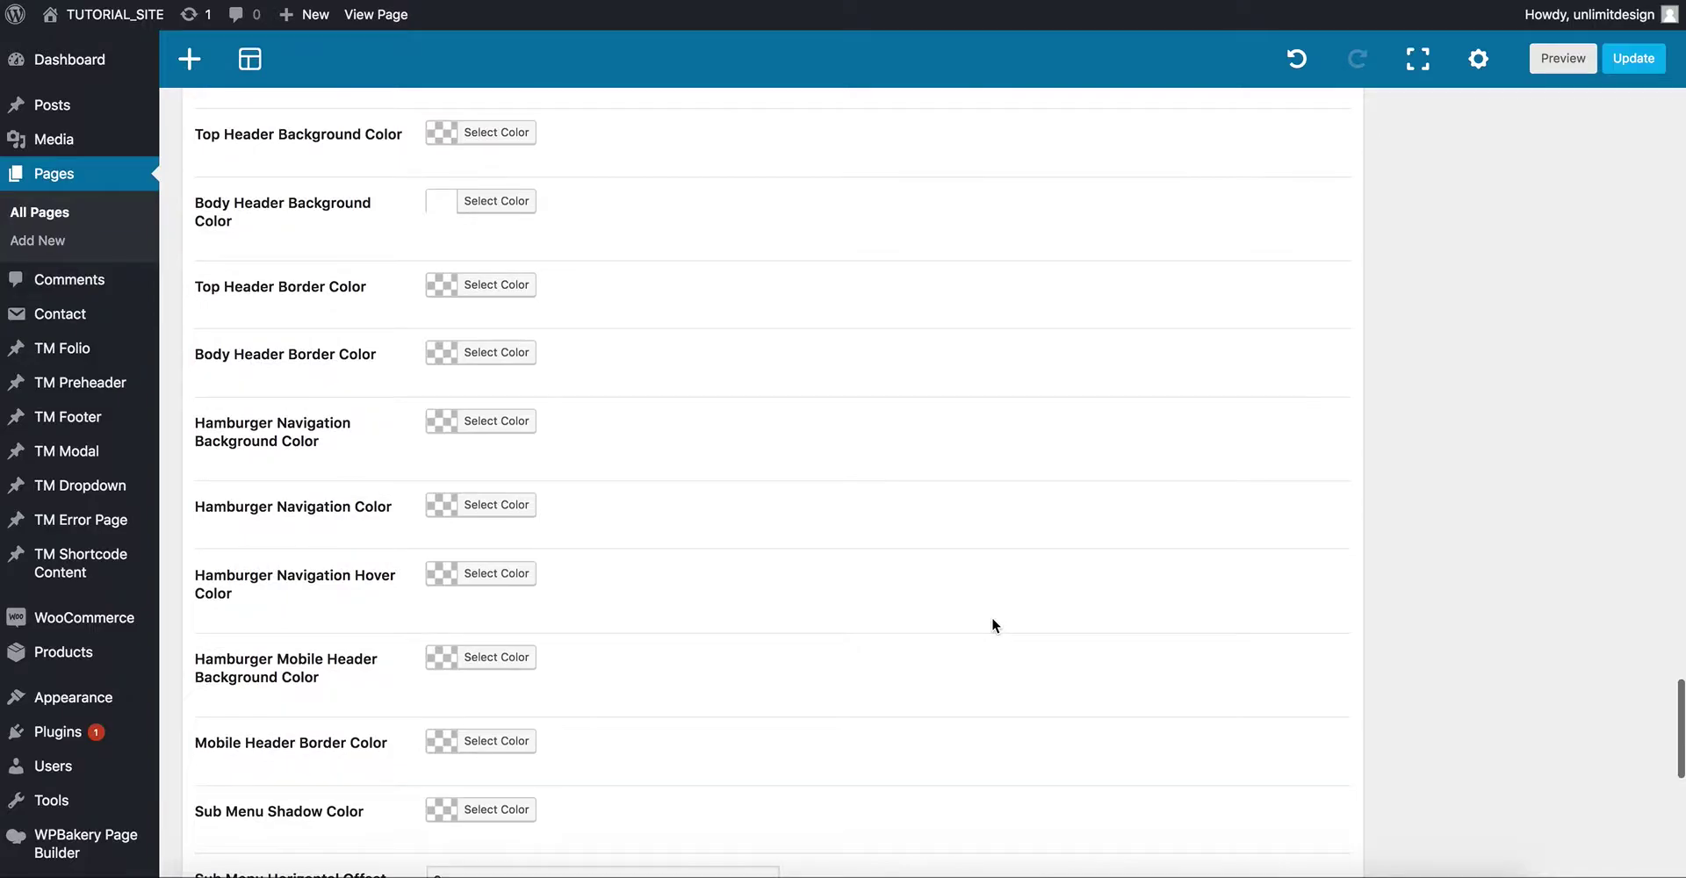
scroll(993, 618, "up", 3)
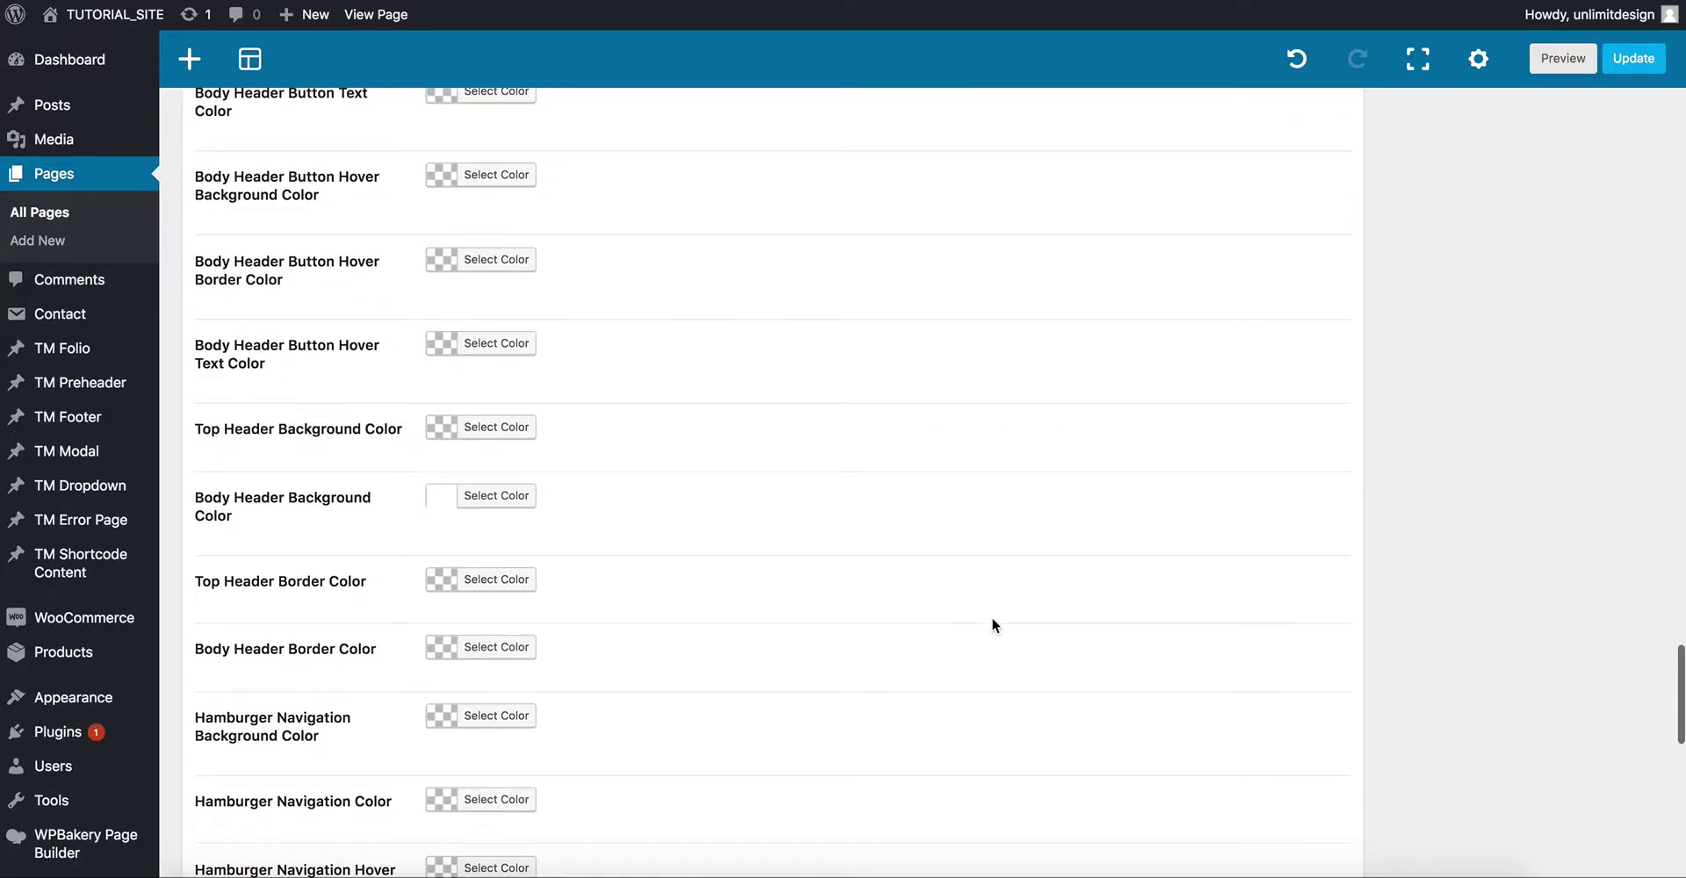
scroll(992, 618, "up", 20)
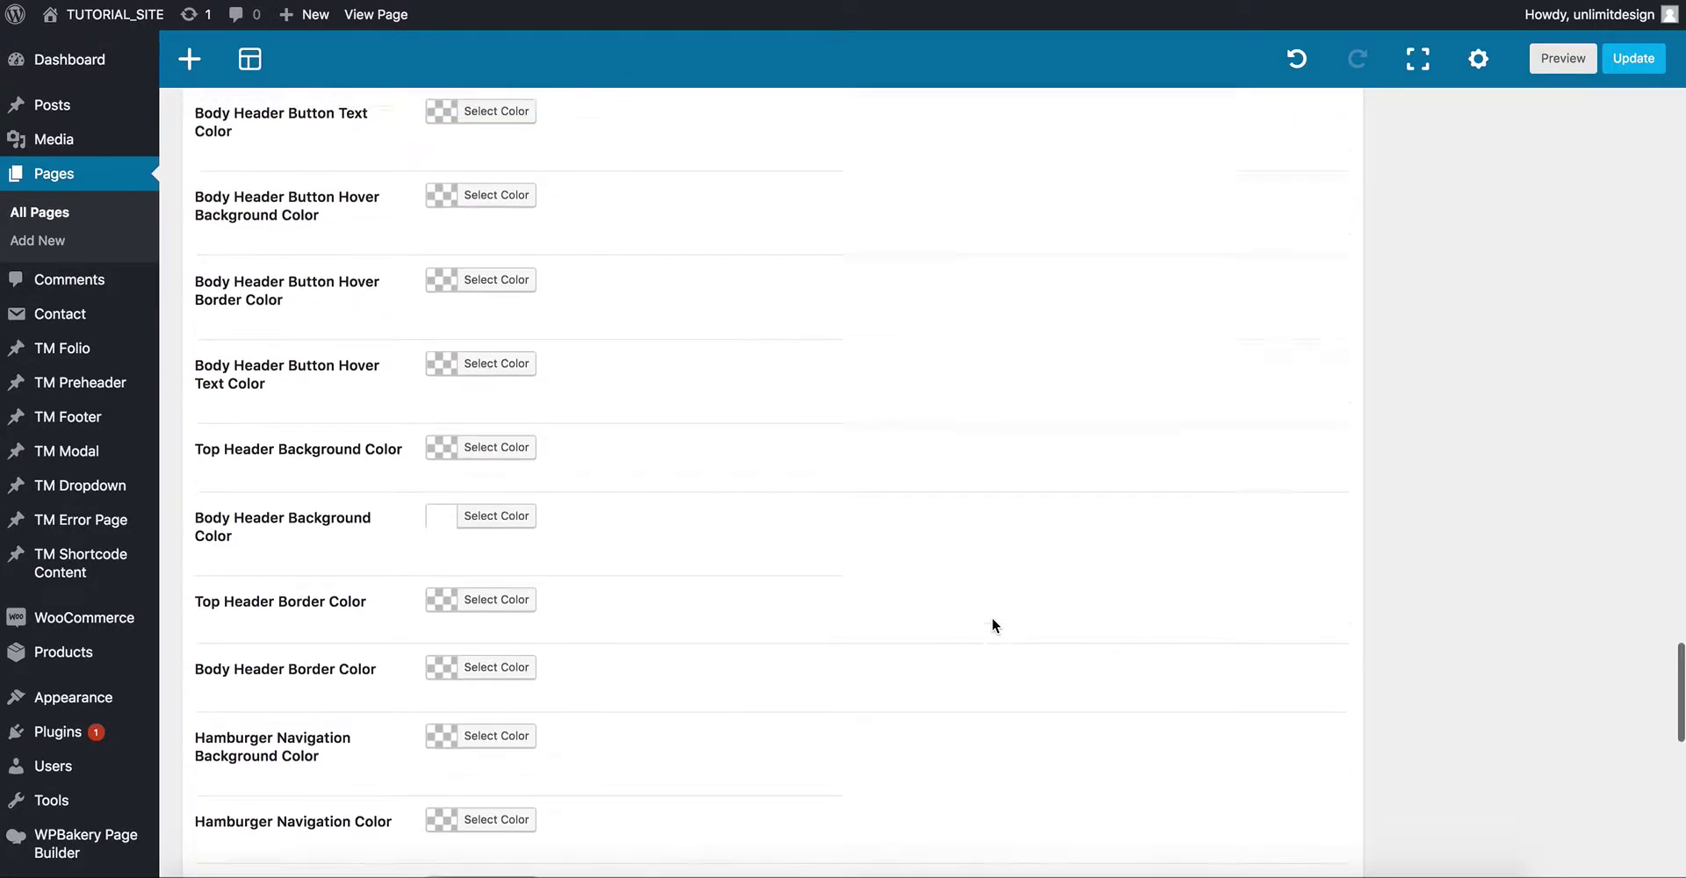
scroll(992, 618, "up", 20)
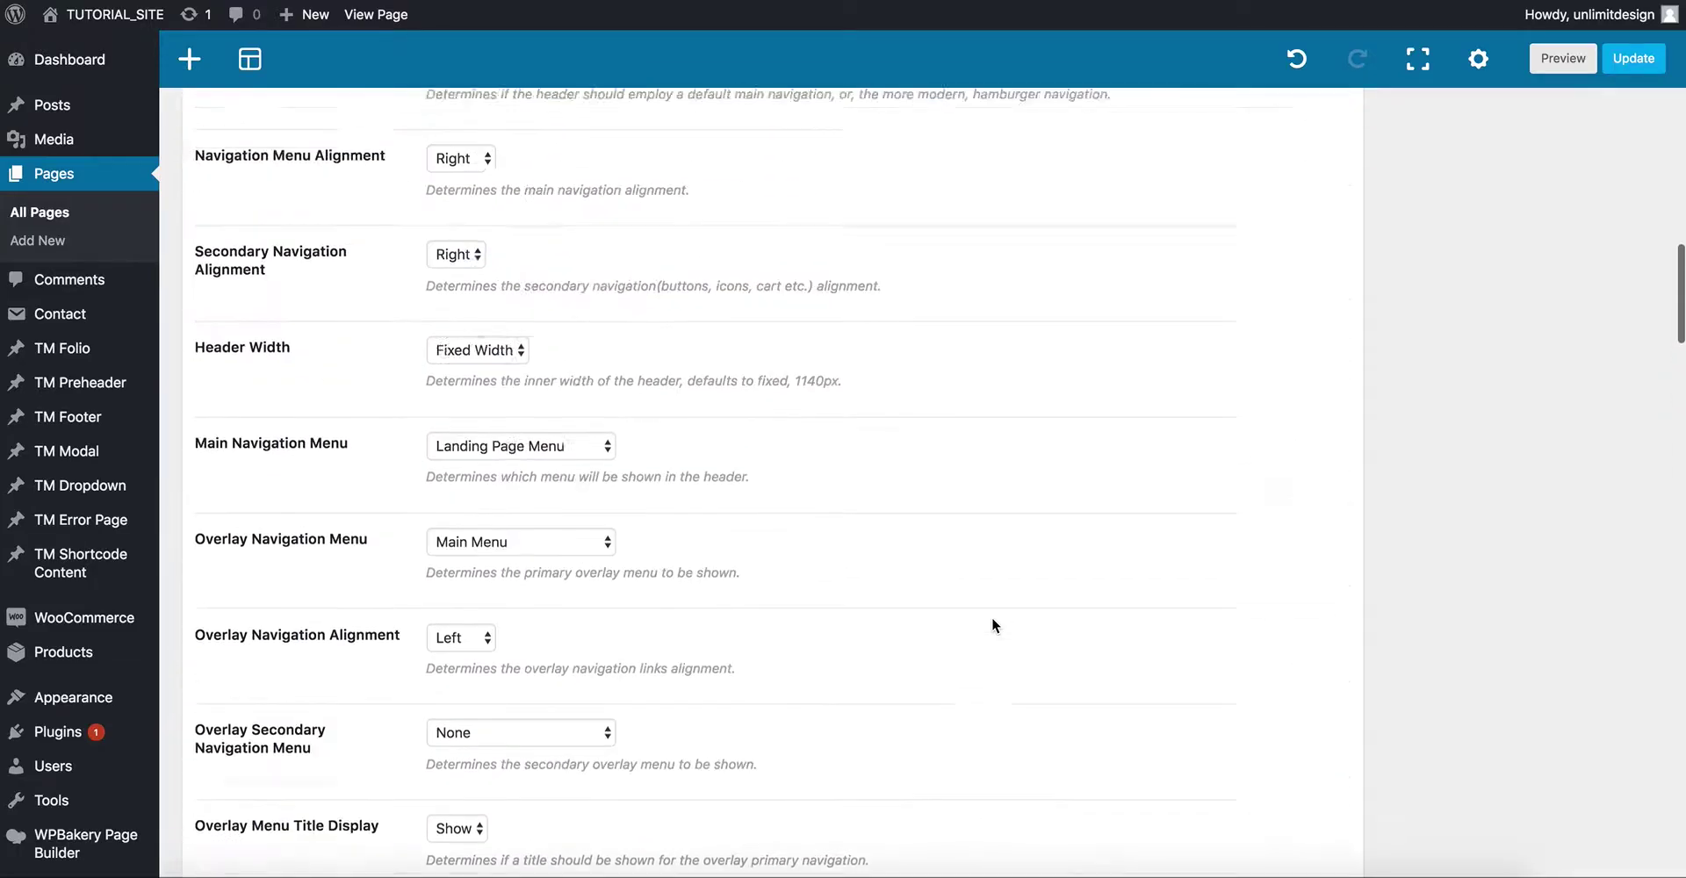
scroll(992, 618, "up", 5)
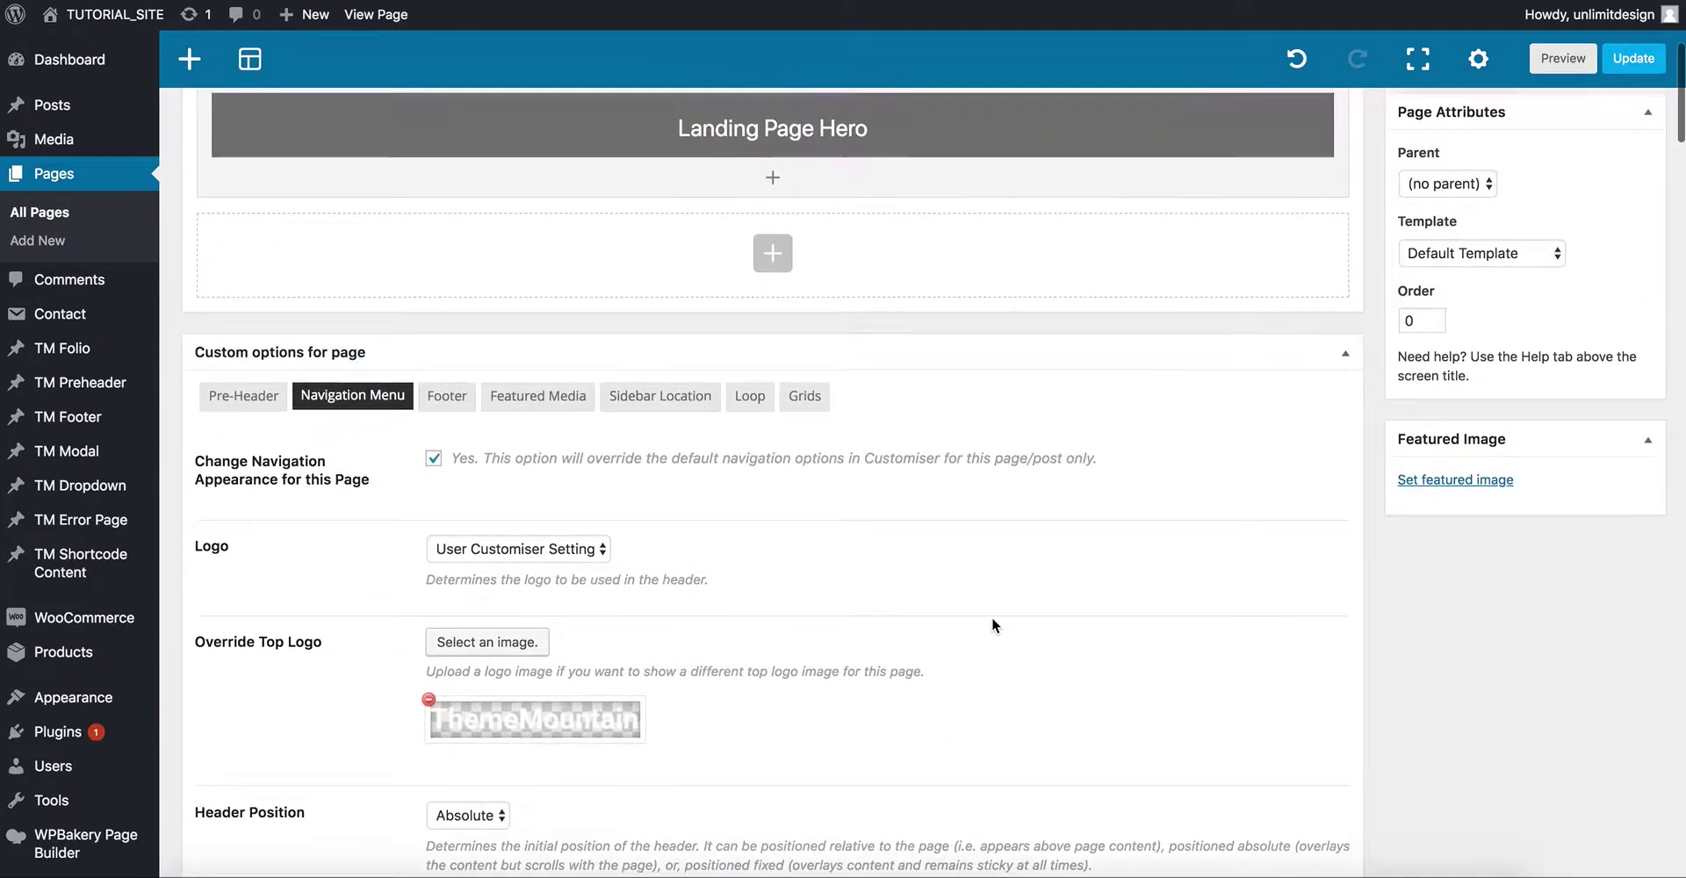
left_click(538, 418)
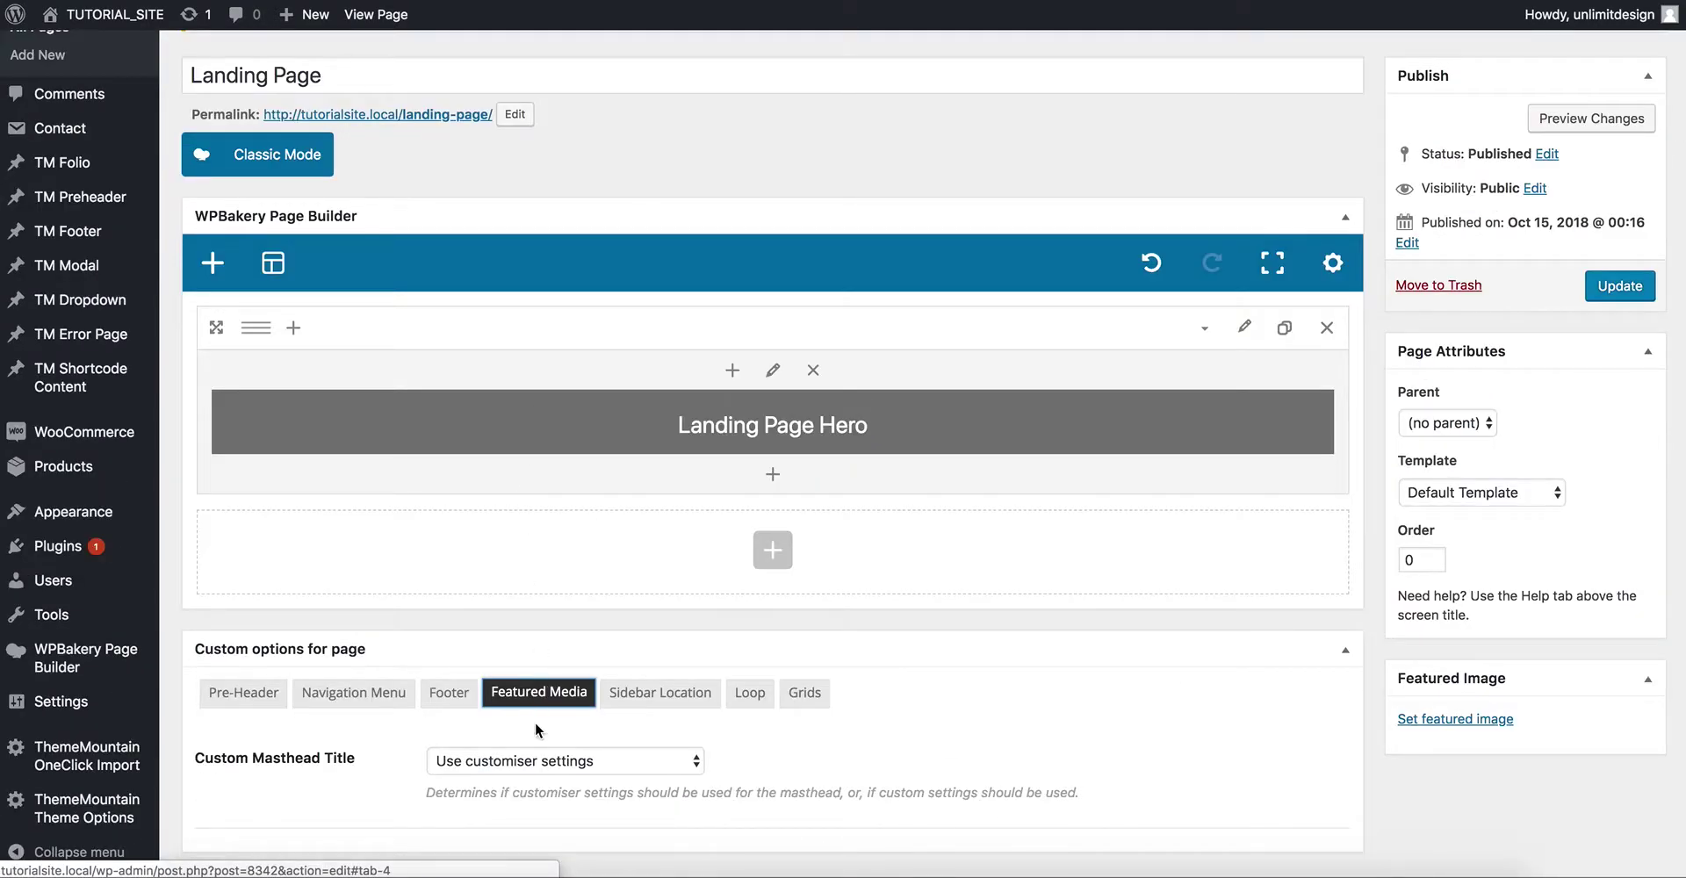
scroll(562, 715, "down", 3)
left_click(526, 639)
left_click(520, 676)
Update the landing page and open its live version from the permalink.
scroll(1204, 609, "up", 3)
left_click(1620, 421)
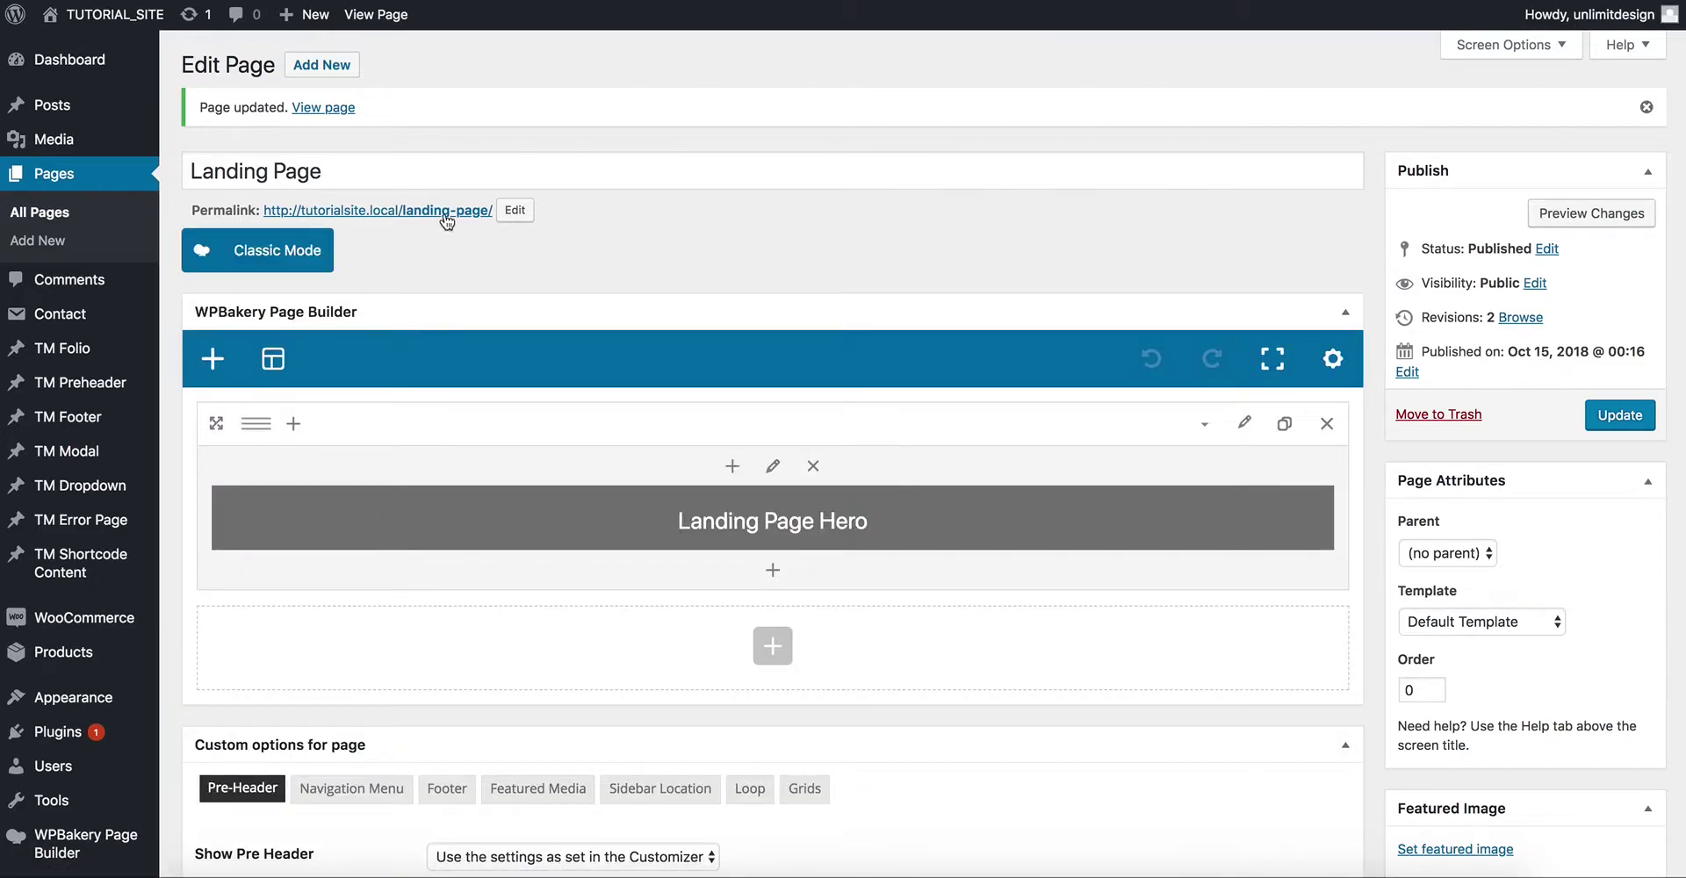
left_click(446, 215)
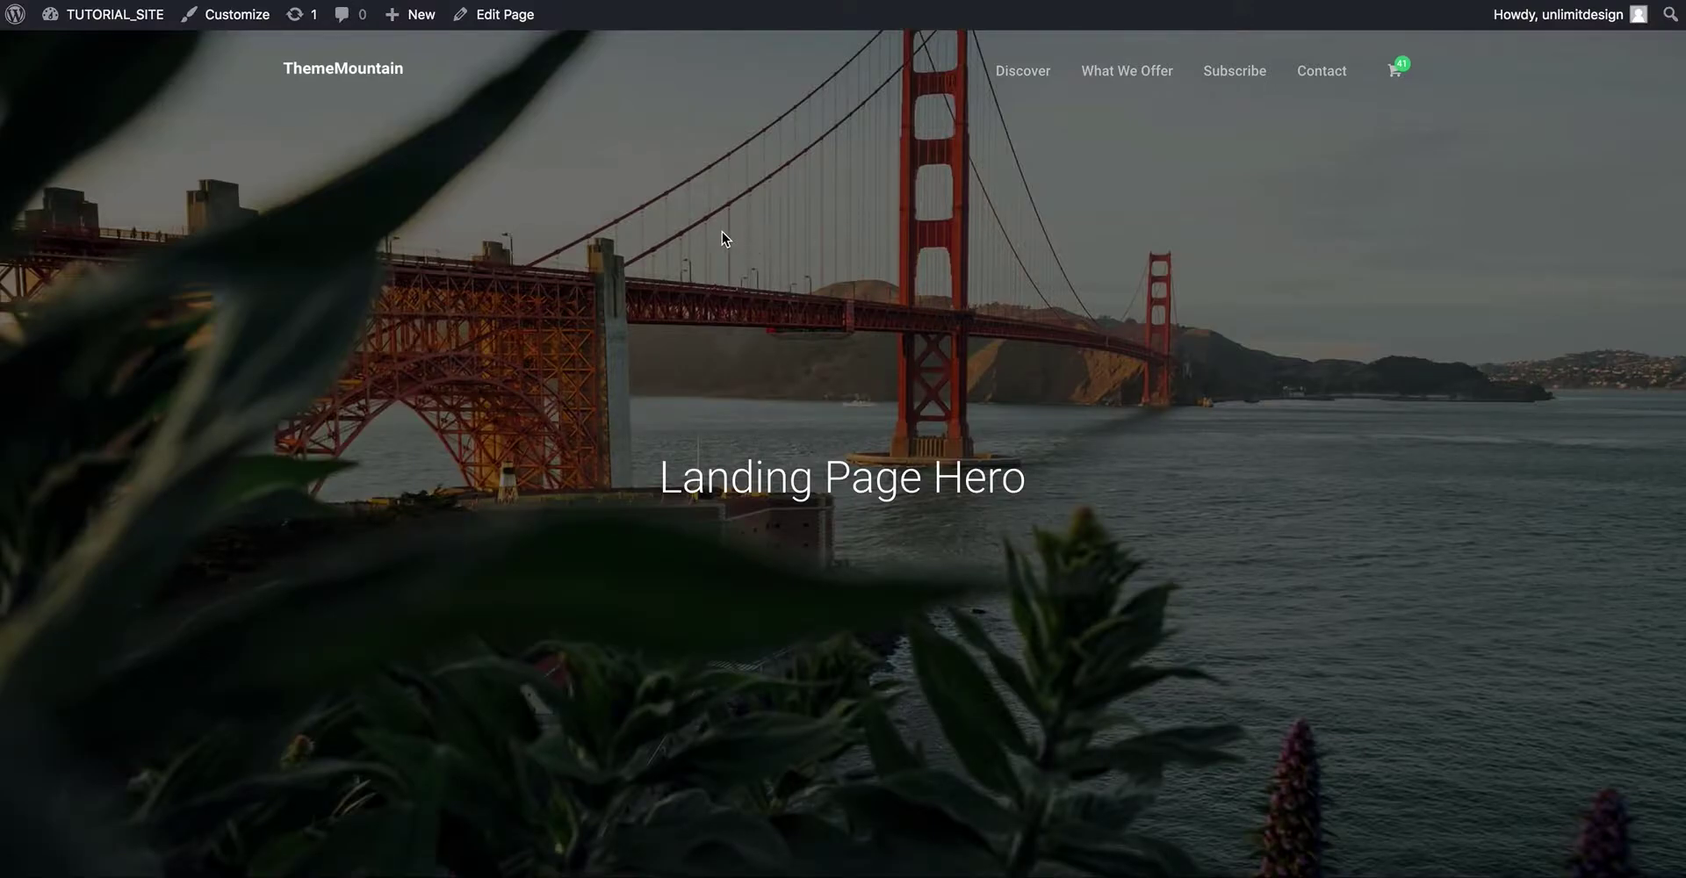
Examine the live page's header and navigation colors both scrolled down and back at the page top.
scroll(915, 277, "down", 4)
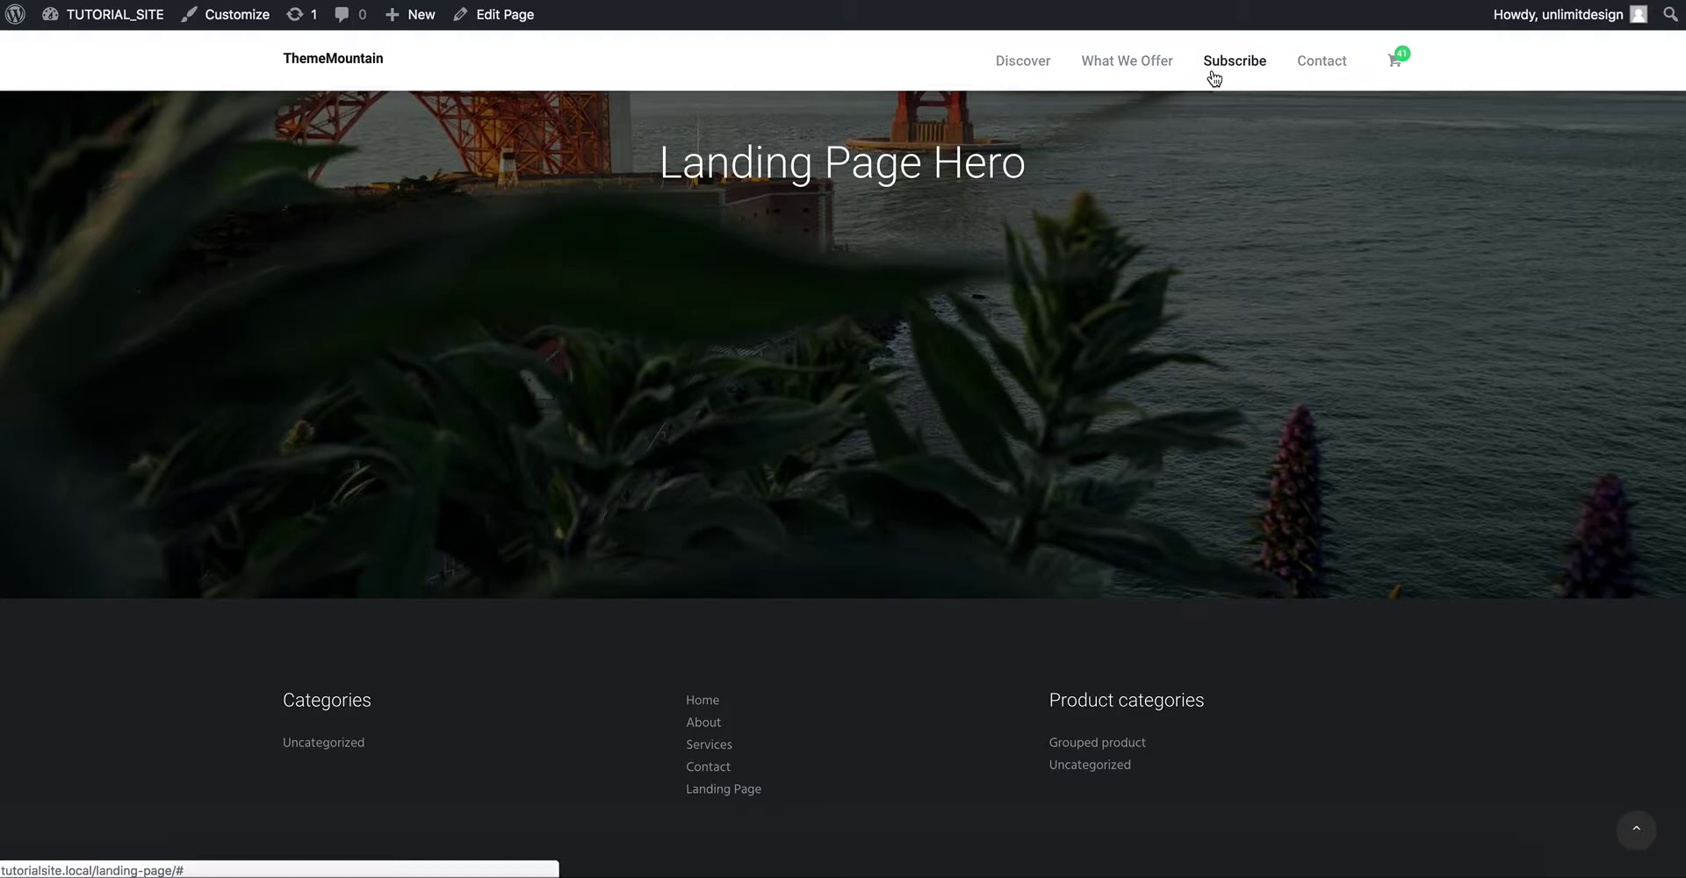
scroll(1168, 255, "up", 2)
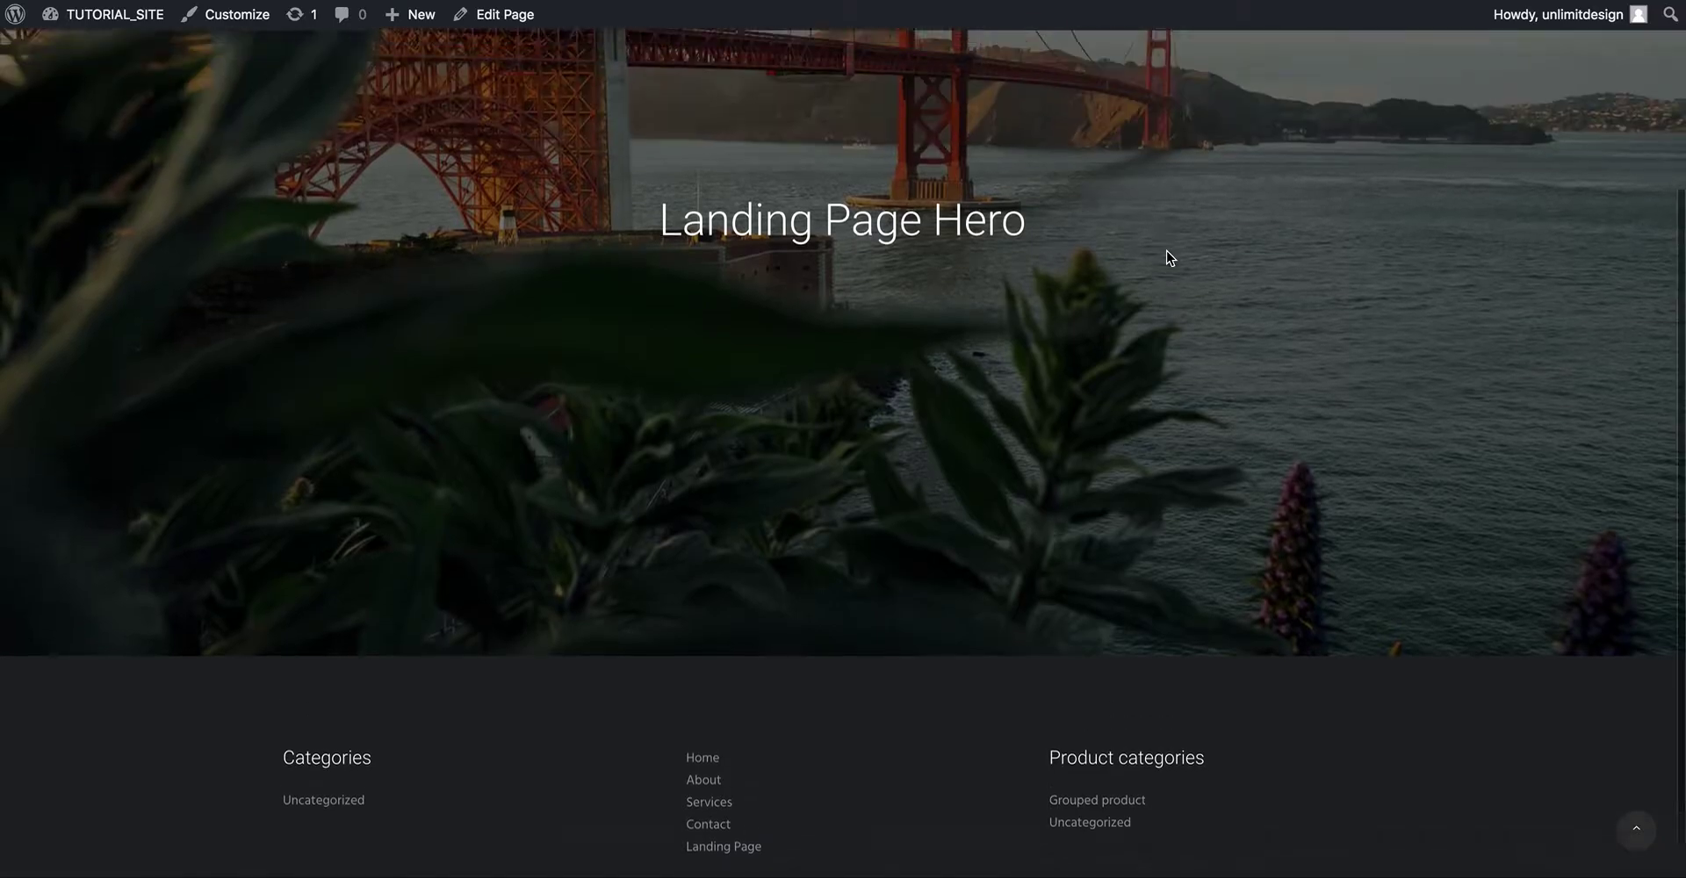
scroll(1167, 252, "up", 3)
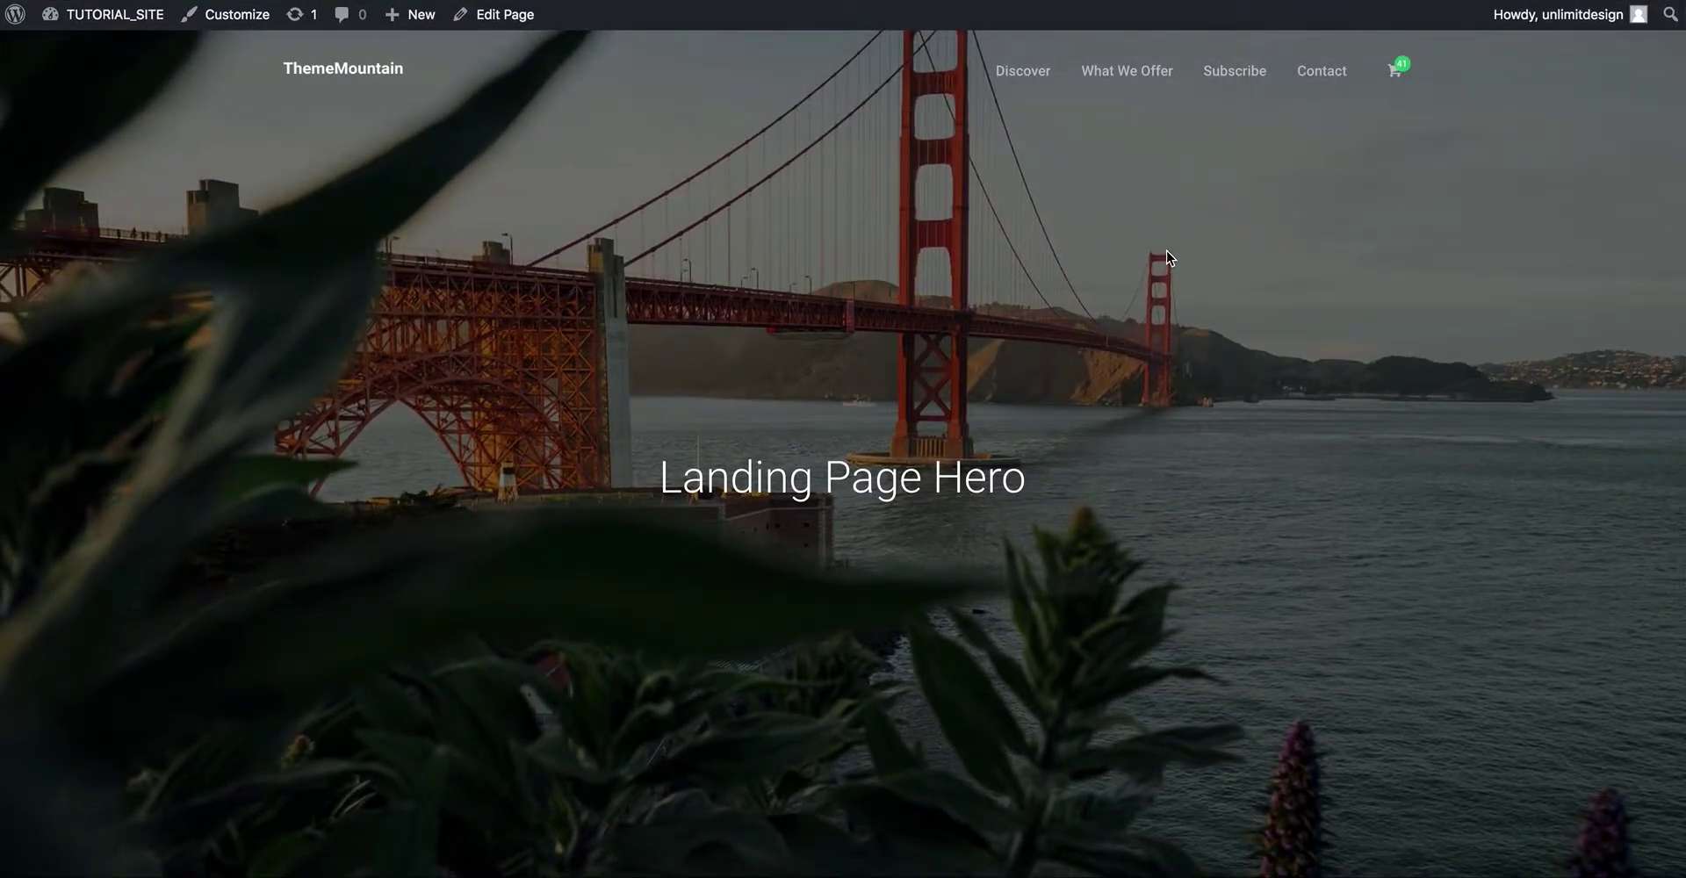
Narrow the browser window to about half width and test opening and closing the off-canvas navigation.
left_click_drag(1682, 241, 917, 284)
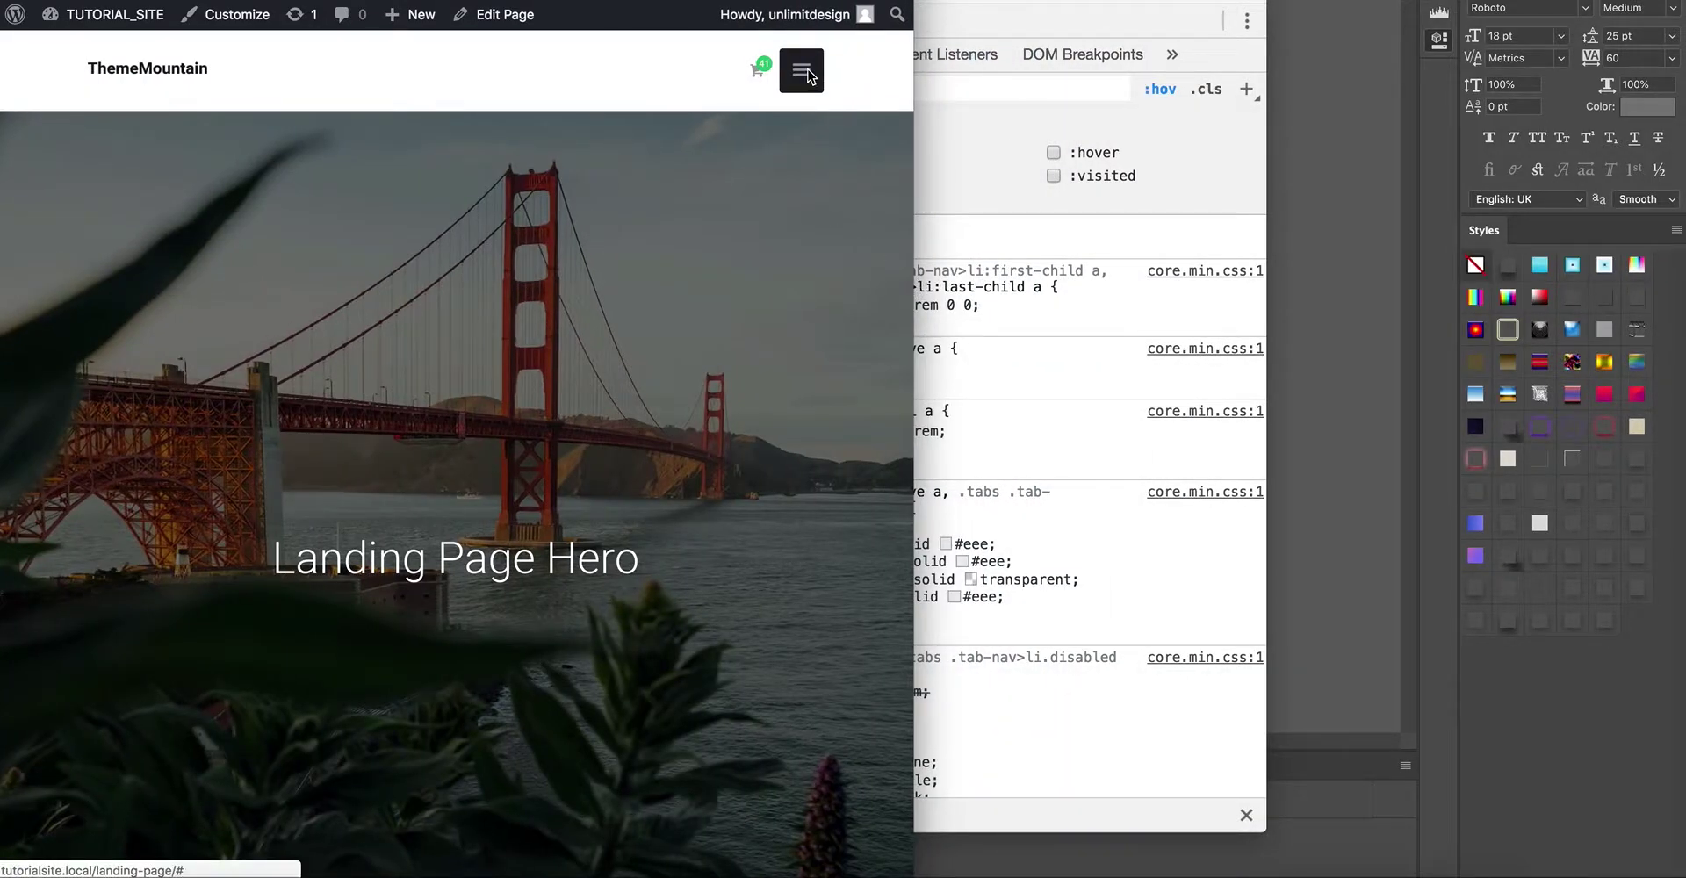
left_click(808, 77)
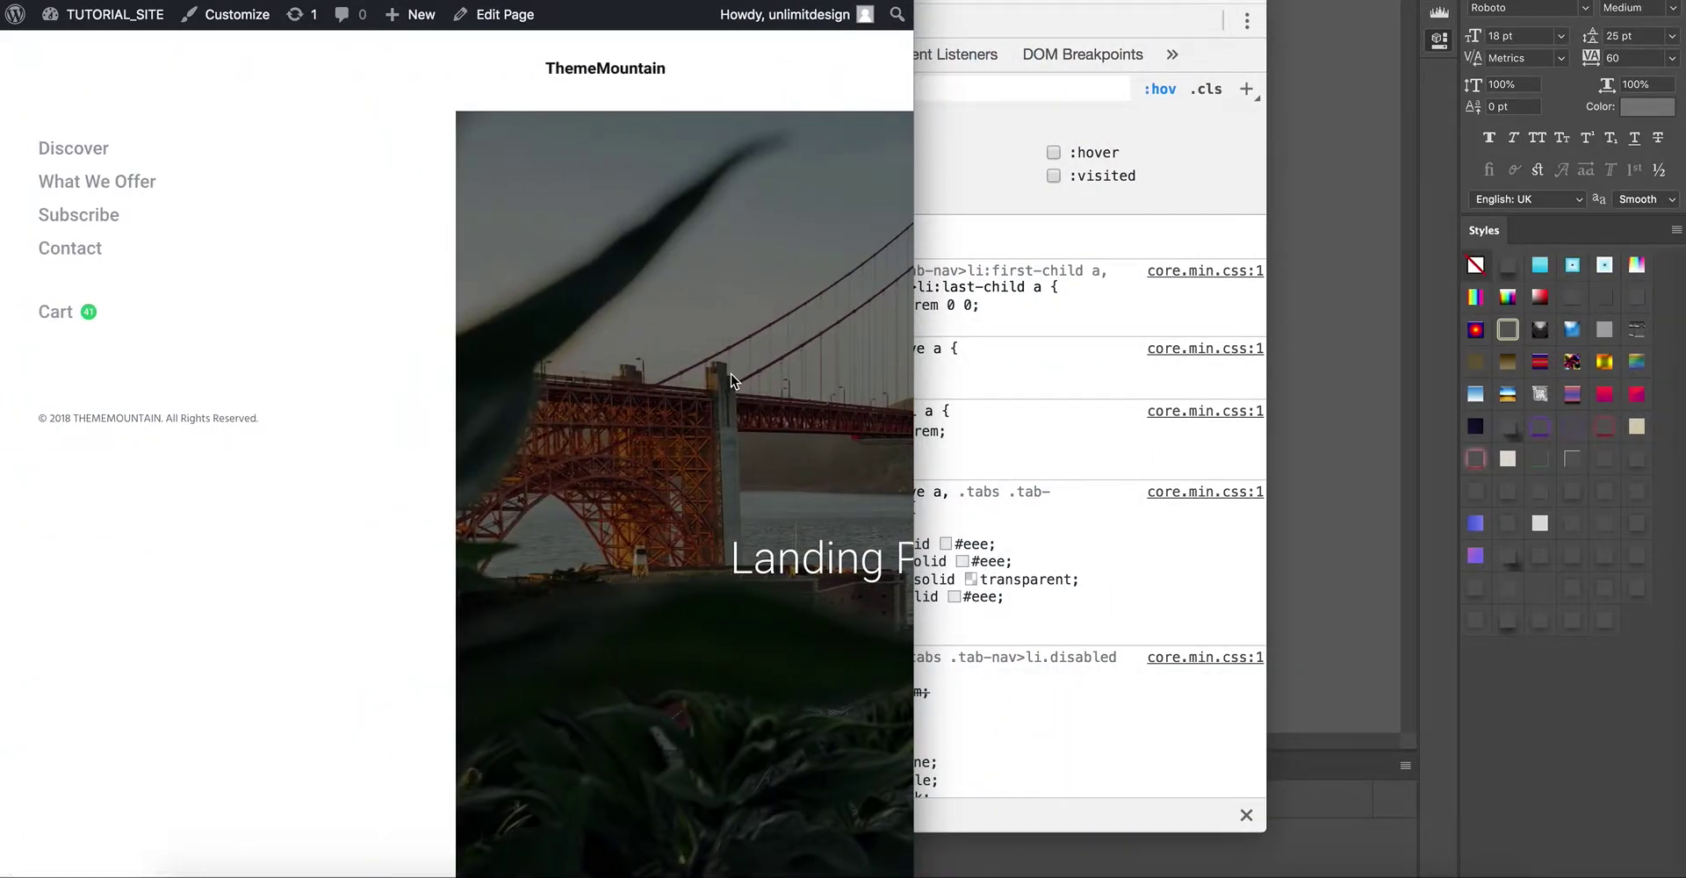
left_click(687, 458)
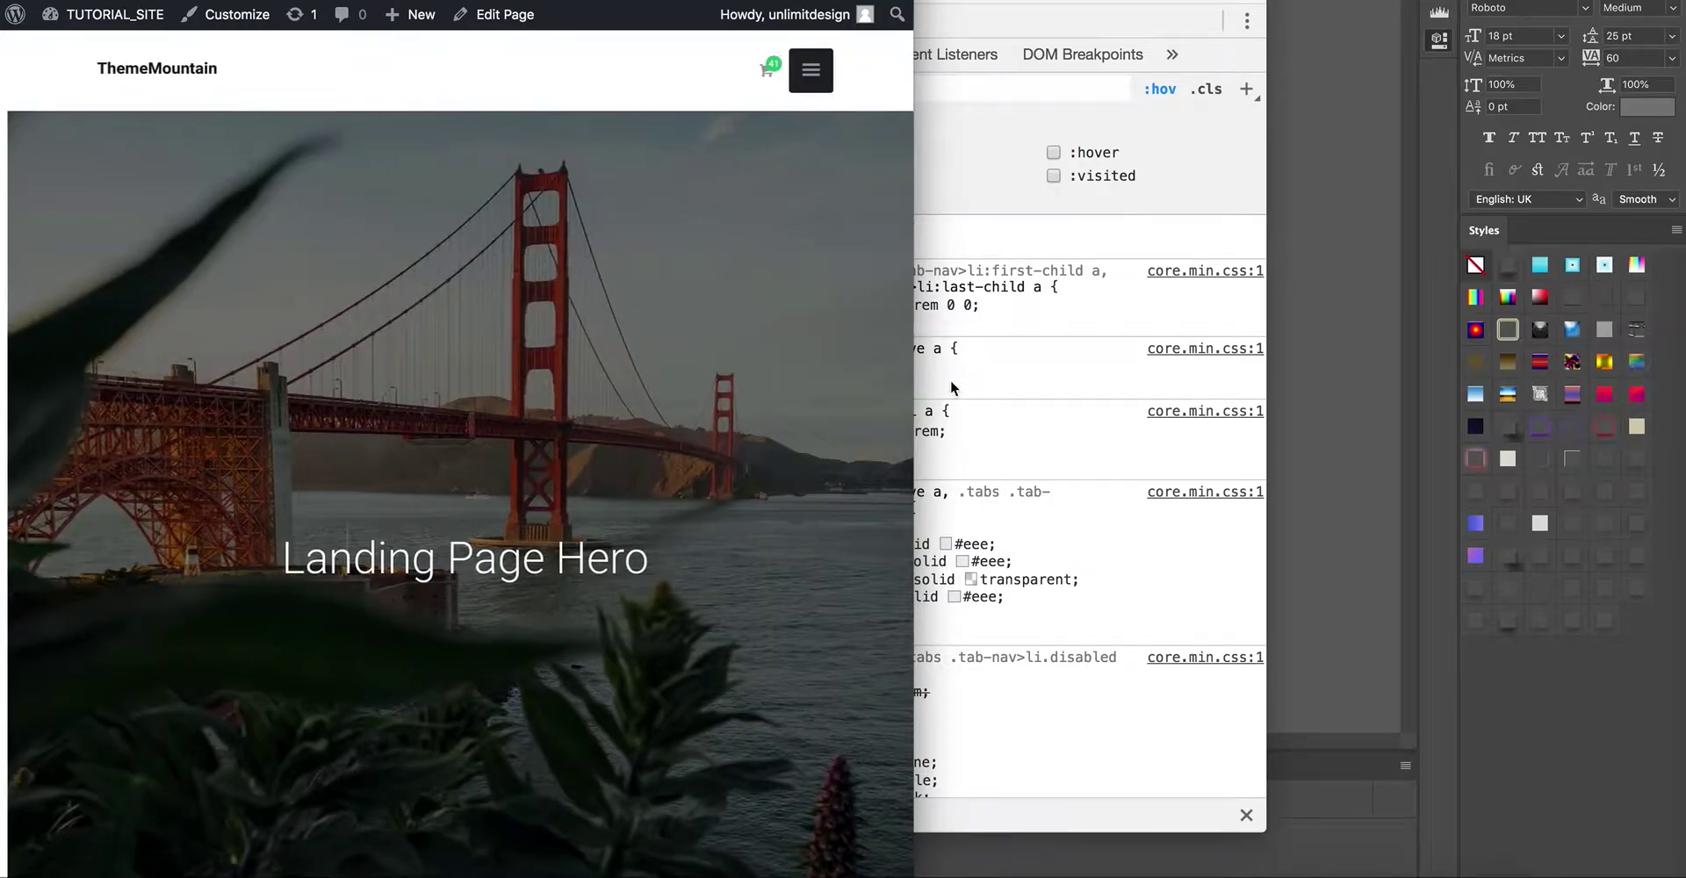